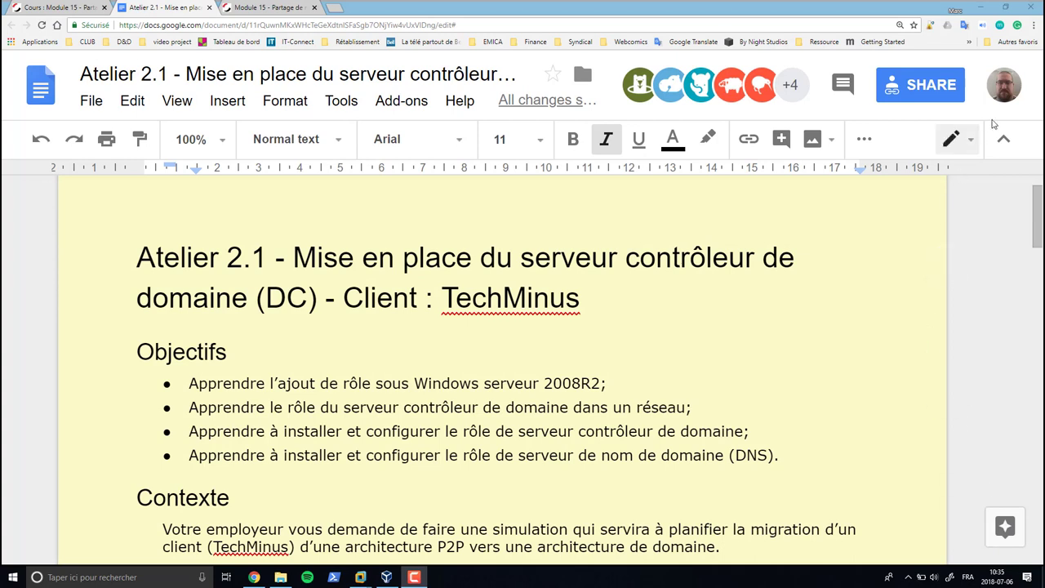
Step: Collapse the menus and highlight each of the four Objectifs bullets, ending with the DNS server objective
{"action": "left_click", "coordinate": [1004, 140]}
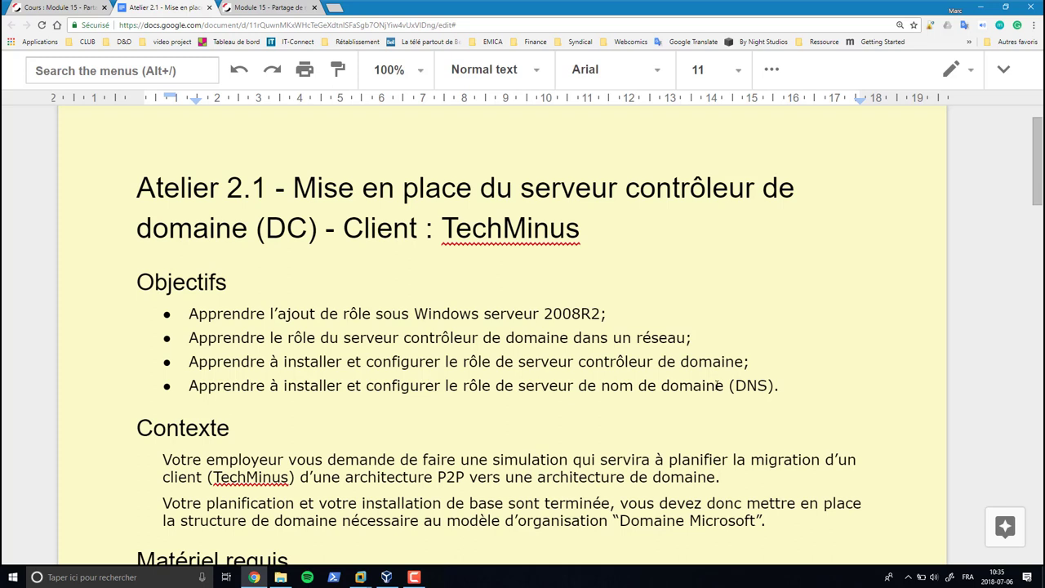
{"action": "scroll", "coordinate": [716, 385], "scroll_direction": "down", "scroll_amount": 1}
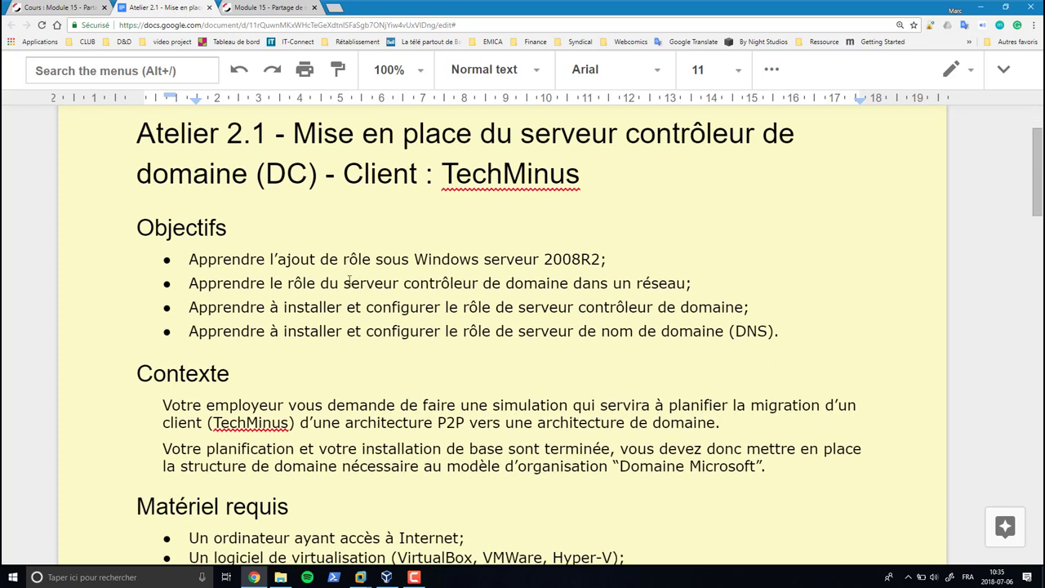
{"action": "left_click_drag", "start_coordinate": [272, 258], "coordinate": [601, 259]}
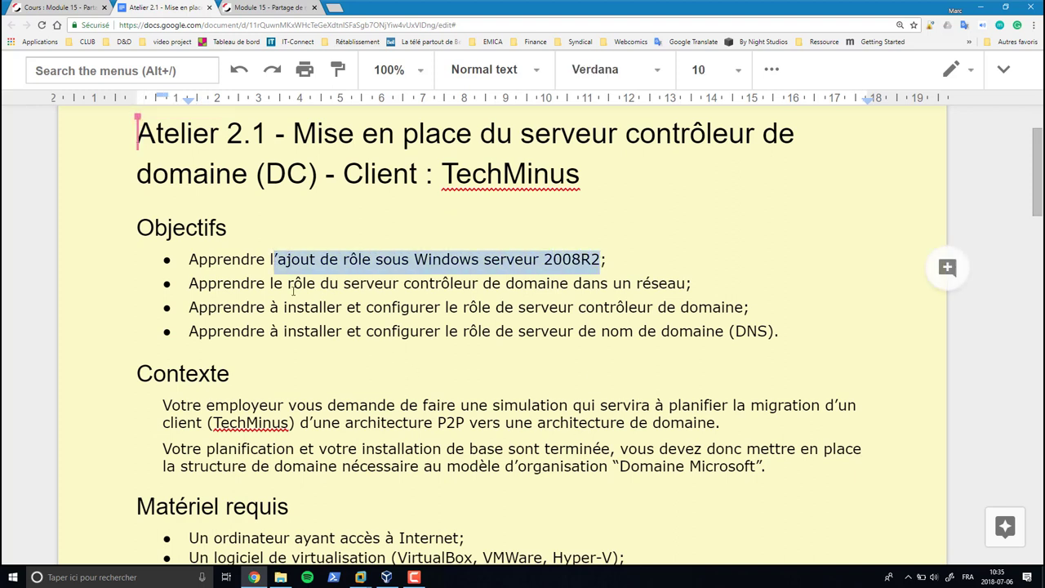
{"action": "left_click_drag", "start_coordinate": [287, 282], "coordinate": [686, 280]}
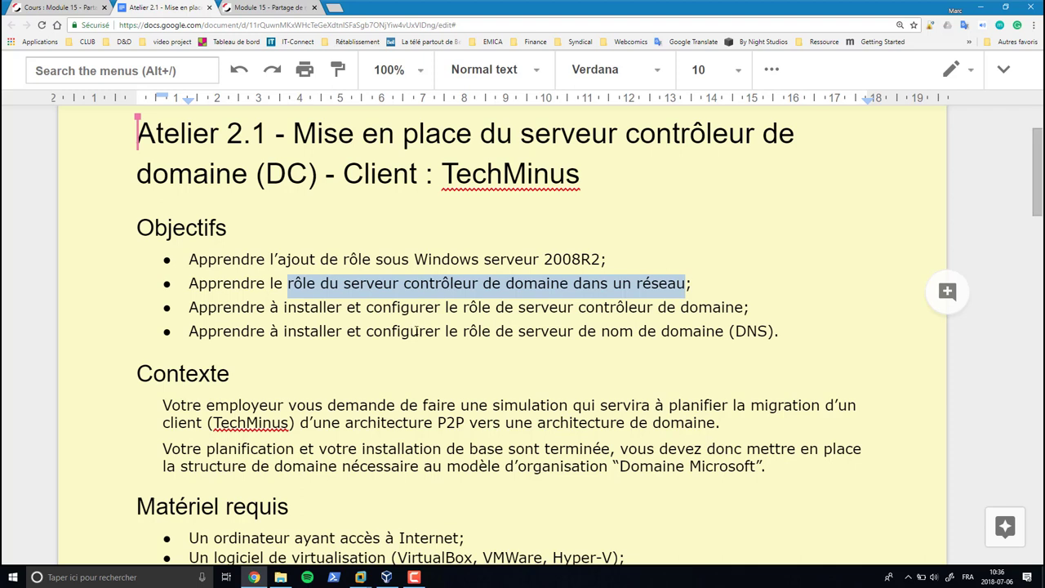
{"action": "left_click_drag", "start_coordinate": [324, 308], "coordinate": [462, 307]}
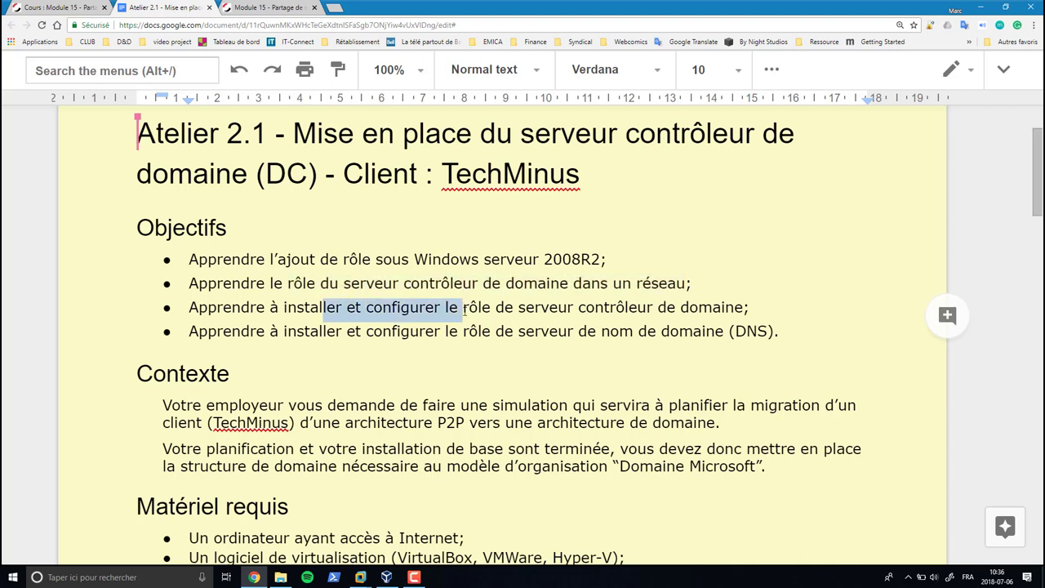
{"action": "left_click_drag", "start_coordinate": [347, 330], "coordinate": [639, 332]}
{"action": "left_click_drag", "start_coordinate": [702, 331], "coordinate": [785, 332]}
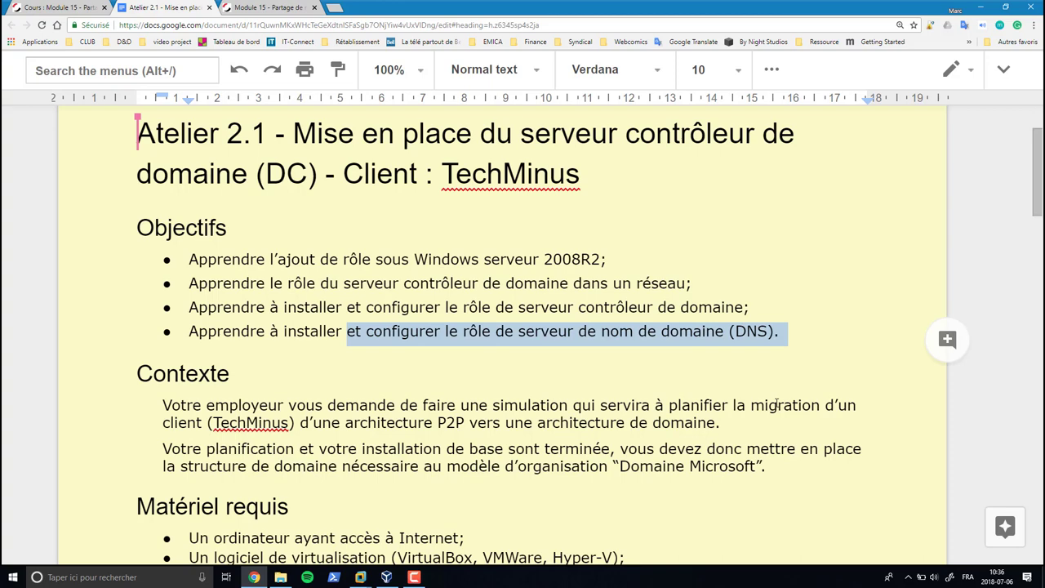
{"action": "scroll", "coordinate": [512, 320], "scroll_direction": "down", "scroll_amount": 2}
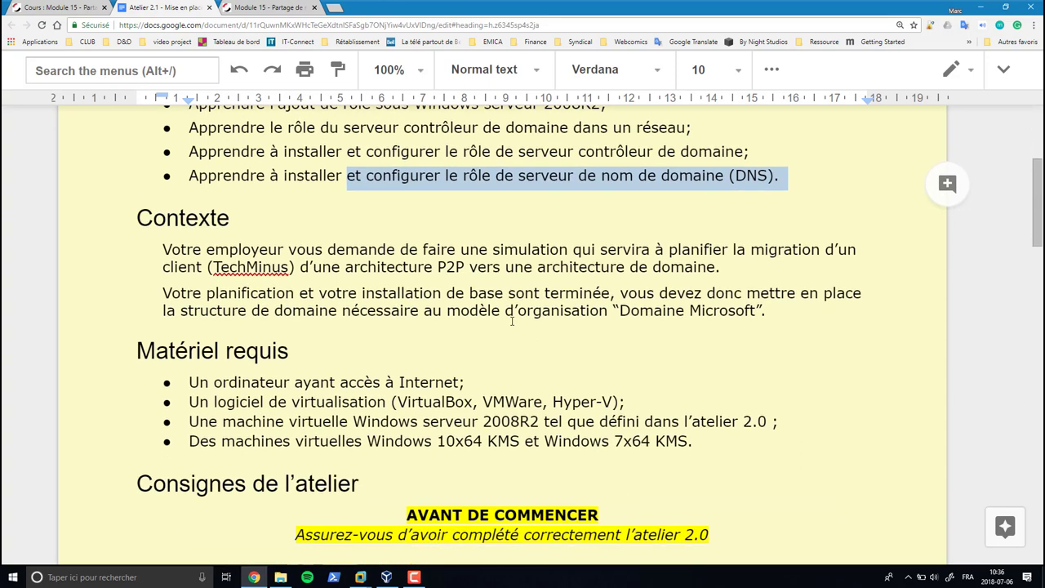
{"action": "scroll", "coordinate": [512, 321], "scroll_direction": "down", "scroll_amount": 1}
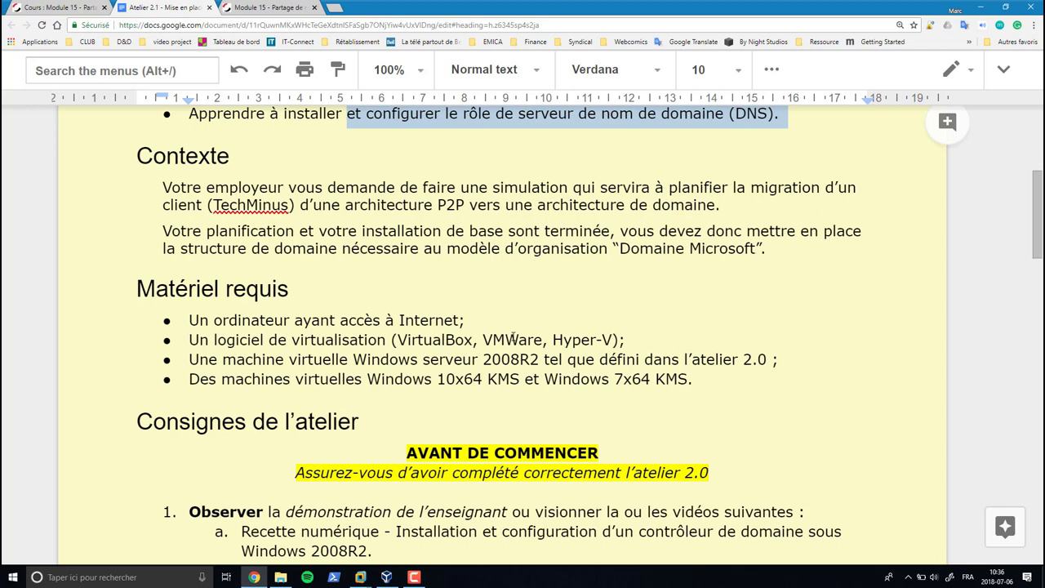
{"action": "left_click", "coordinate": [489, 263]}
{"action": "scroll", "coordinate": [489, 263], "scroll_direction": "down", "scroll_amount": 3}
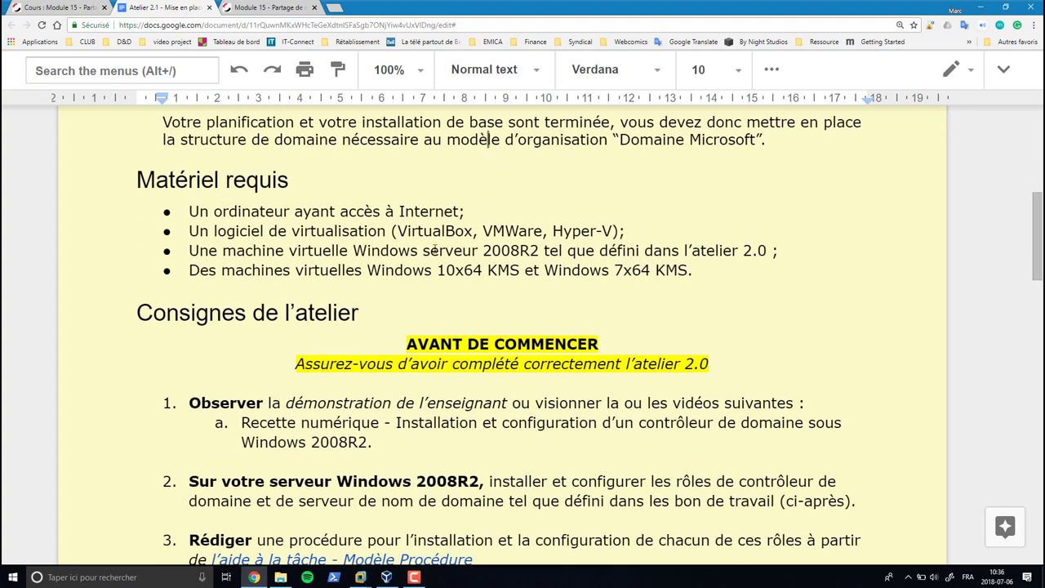
{"action": "left_click_drag", "start_coordinate": [406, 262], "coordinate": [438, 251]}
{"action": "left_click_drag", "start_coordinate": [504, 259], "coordinate": [560, 251]}
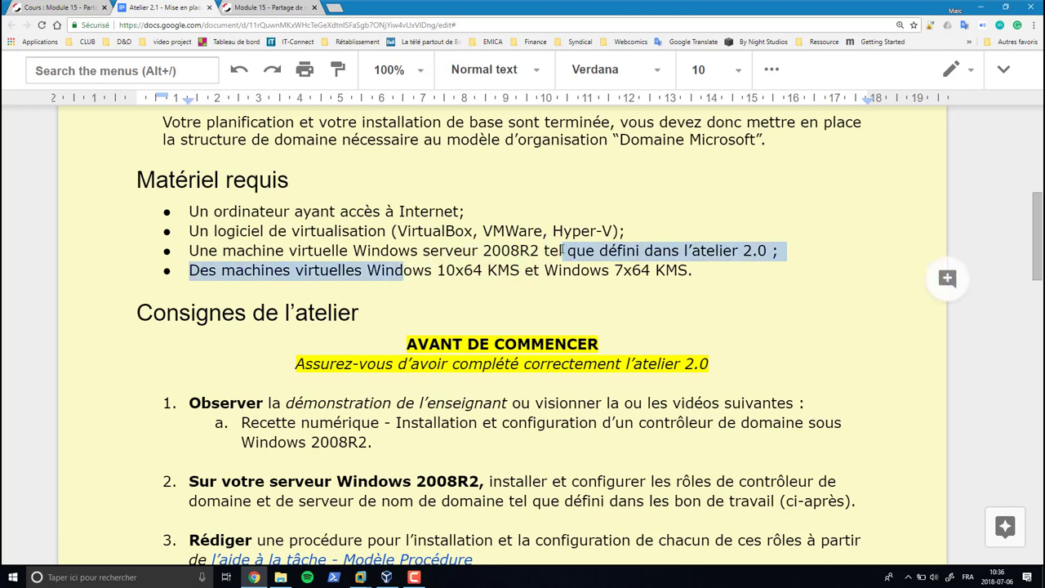
{"action": "left_click", "coordinate": [588, 251]}
{"action": "left_click_drag", "start_coordinate": [779, 251], "coordinate": [353, 251]}
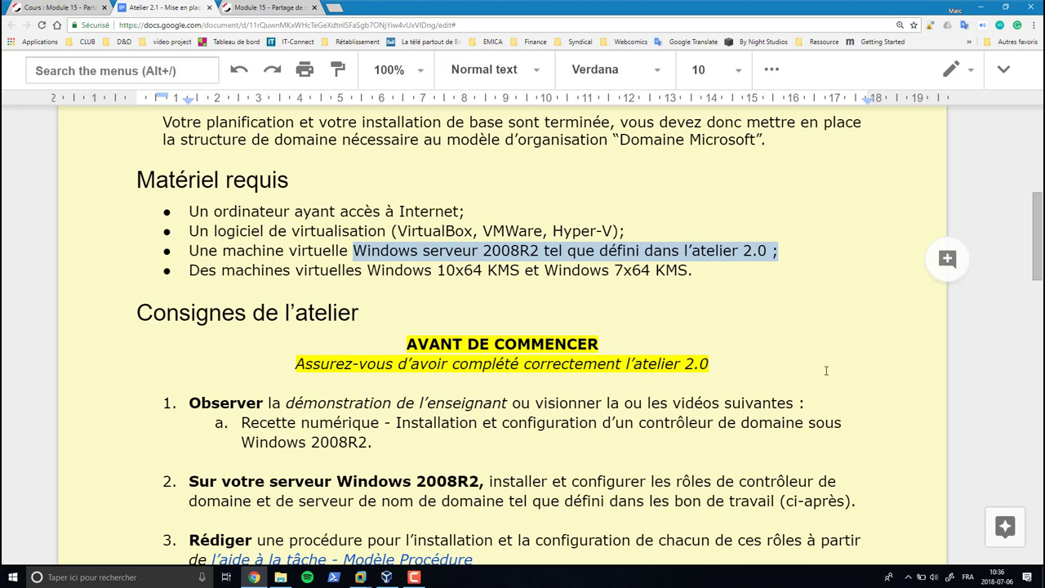
{"action": "left_click", "coordinate": [372, 267]}
{"action": "left_click_drag", "start_coordinate": [343, 270], "coordinate": [688, 270]}
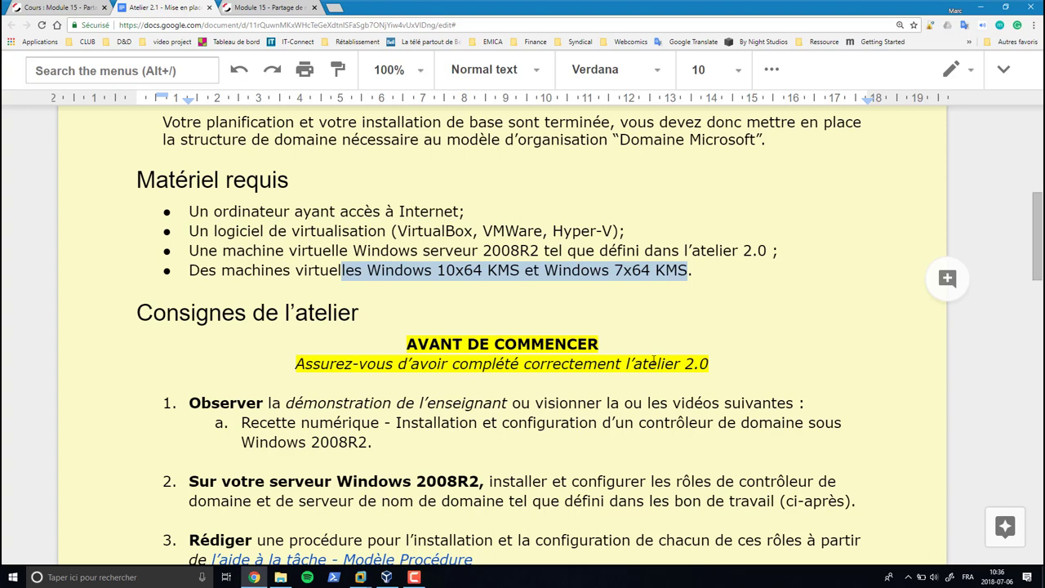
{"action": "scroll", "coordinate": [632, 328], "scroll_direction": "down", "scroll_amount": 3}
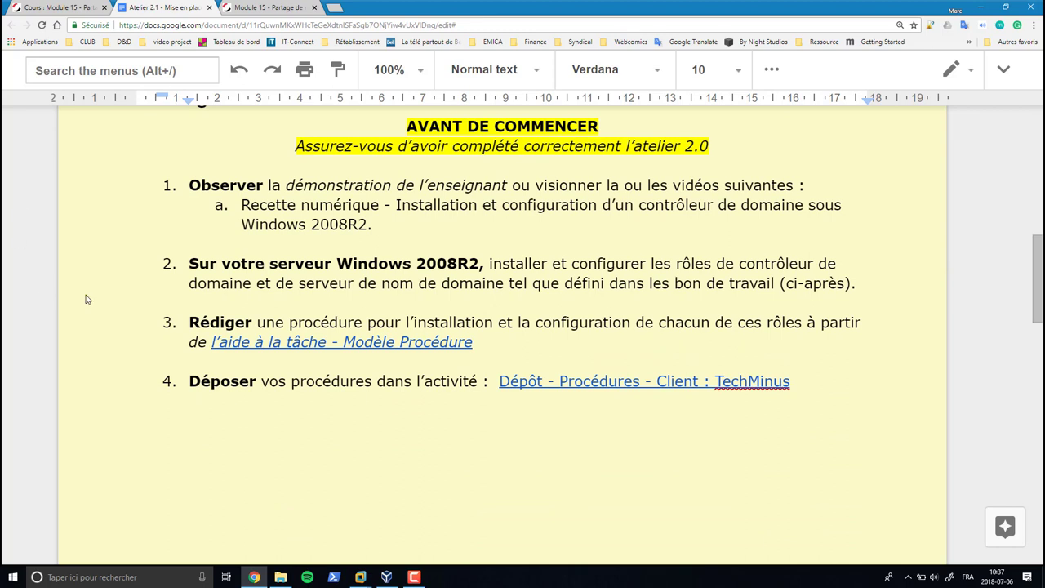
{"action": "left_click_drag", "start_coordinate": [190, 185], "coordinate": [374, 225]}
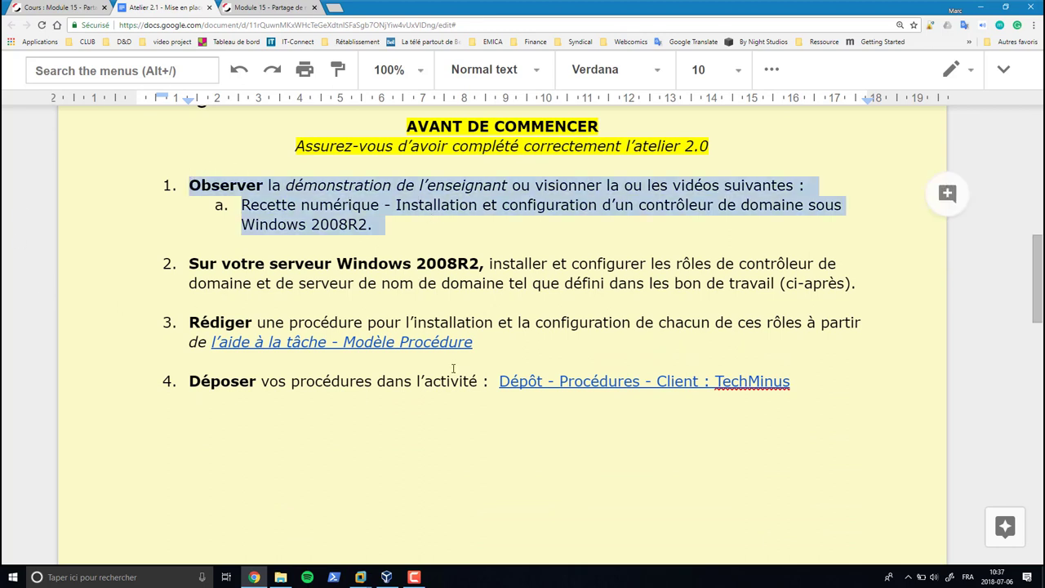
{"action": "left_click", "coordinate": [294, 302]}
{"action": "left_click_drag", "start_coordinate": [191, 266], "coordinate": [534, 266]}
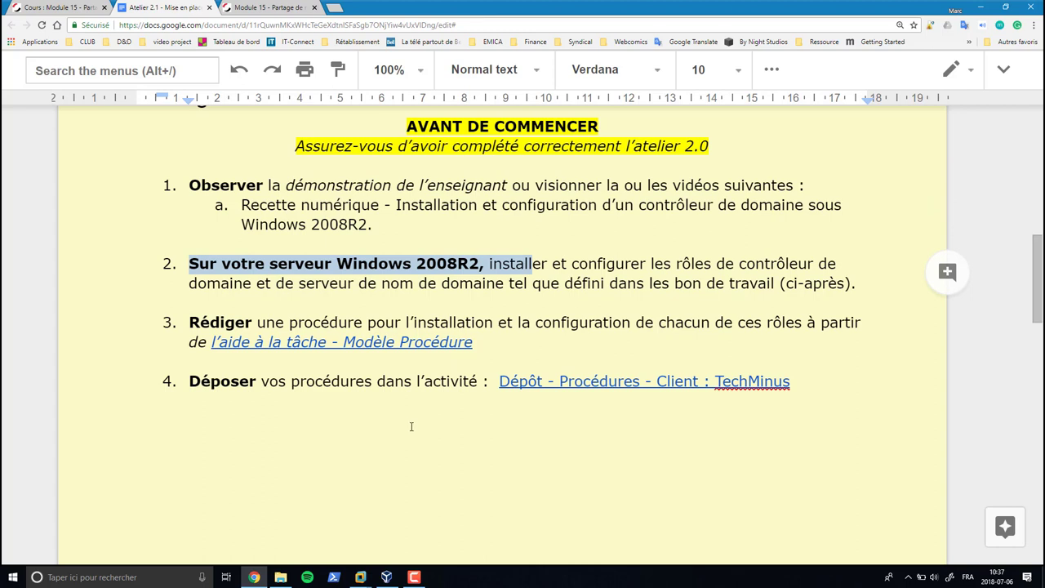
{"action": "scroll", "coordinate": [411, 426], "scroll_direction": "down", "scroll_amount": 1}
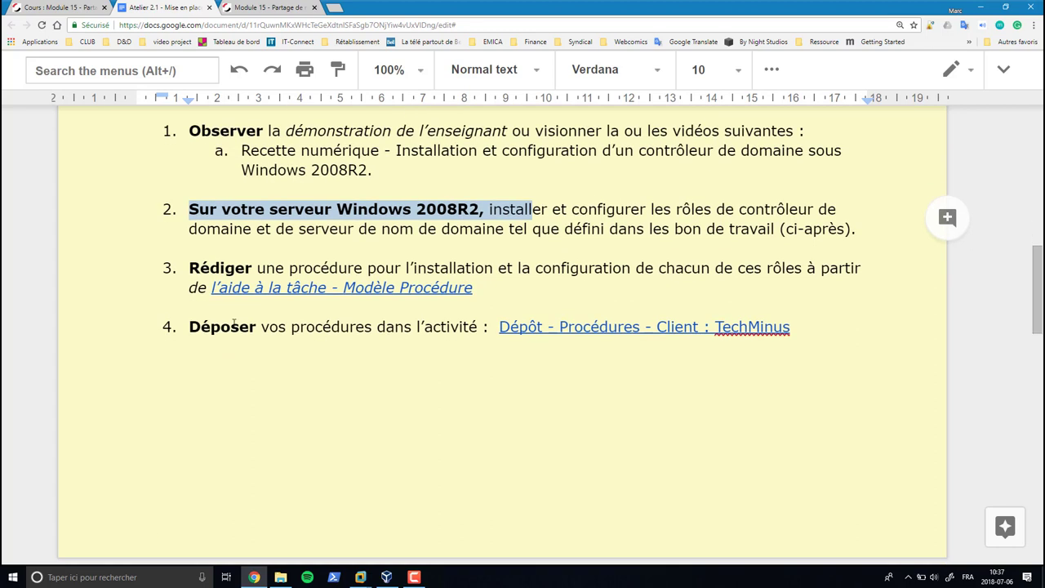
{"action": "left_click_drag", "start_coordinate": [188, 288], "coordinate": [484, 311]}
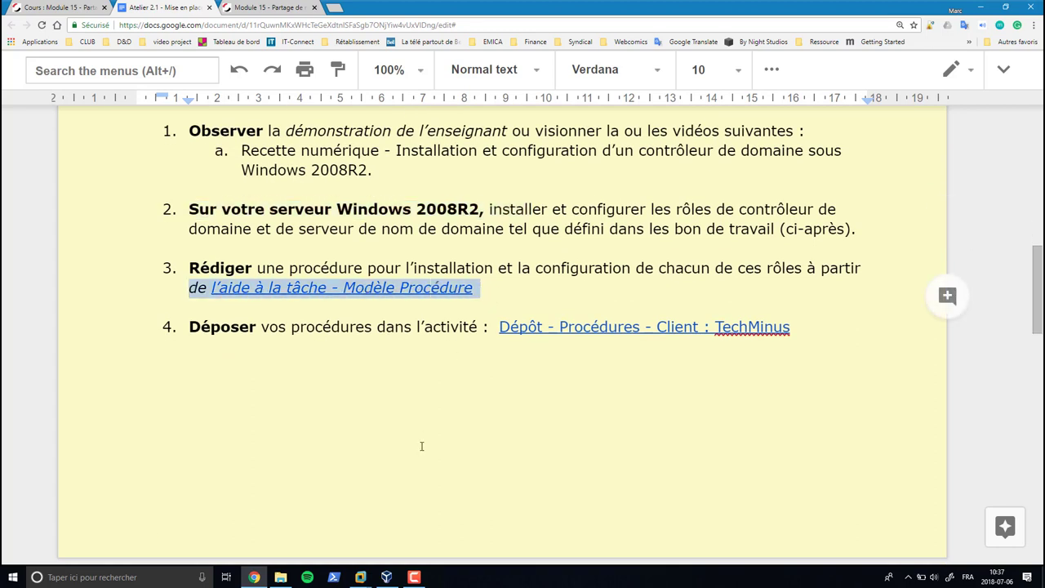
{"action": "scroll", "coordinate": [427, 422], "scroll_direction": "down", "scroll_amount": 4}
{"action": "scroll", "coordinate": [427, 421], "scroll_direction": "down", "scroll_amount": 6}
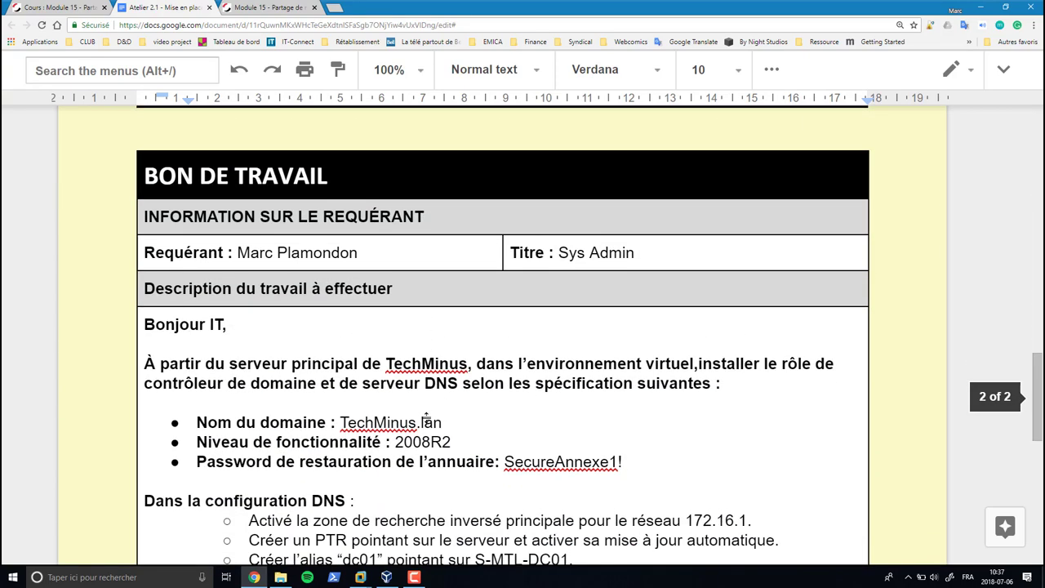
{"action": "scroll", "coordinate": [491, 436], "scroll_direction": "down", "scroll_amount": 4}
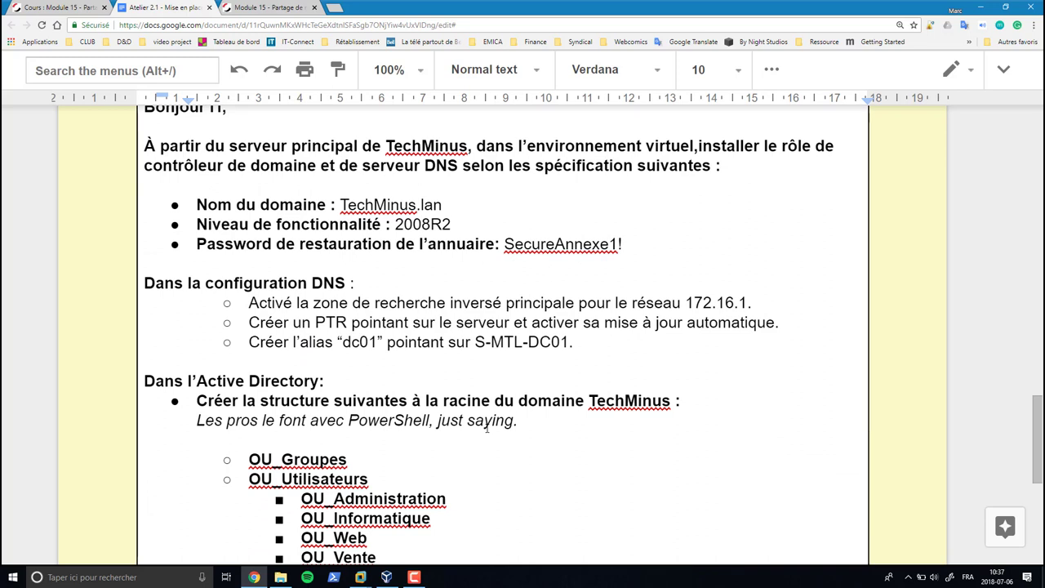
{"action": "left_click_drag", "start_coordinate": [444, 205], "coordinate": [339, 206]}
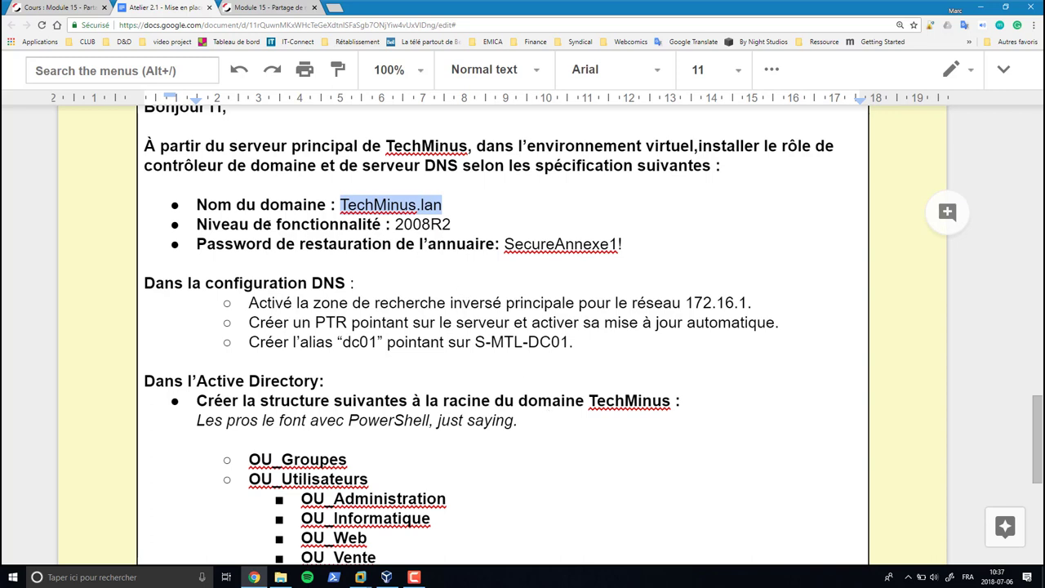
{"action": "left_click", "coordinate": [264, 224]}
{"action": "left_click_drag", "start_coordinate": [453, 224], "coordinate": [397, 229]}
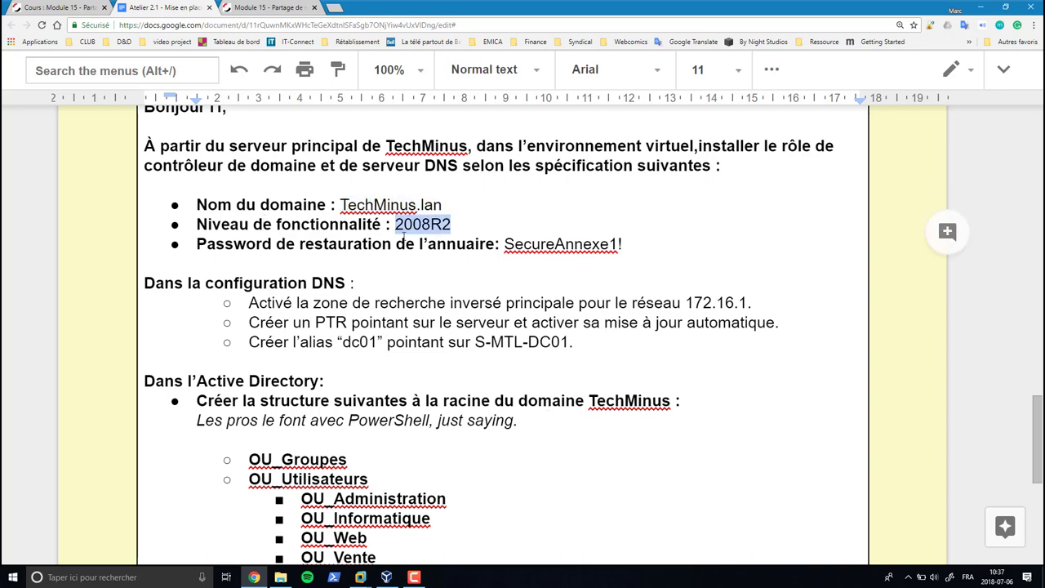
{"action": "left_click_drag", "start_coordinate": [624, 244], "coordinate": [504, 244]}
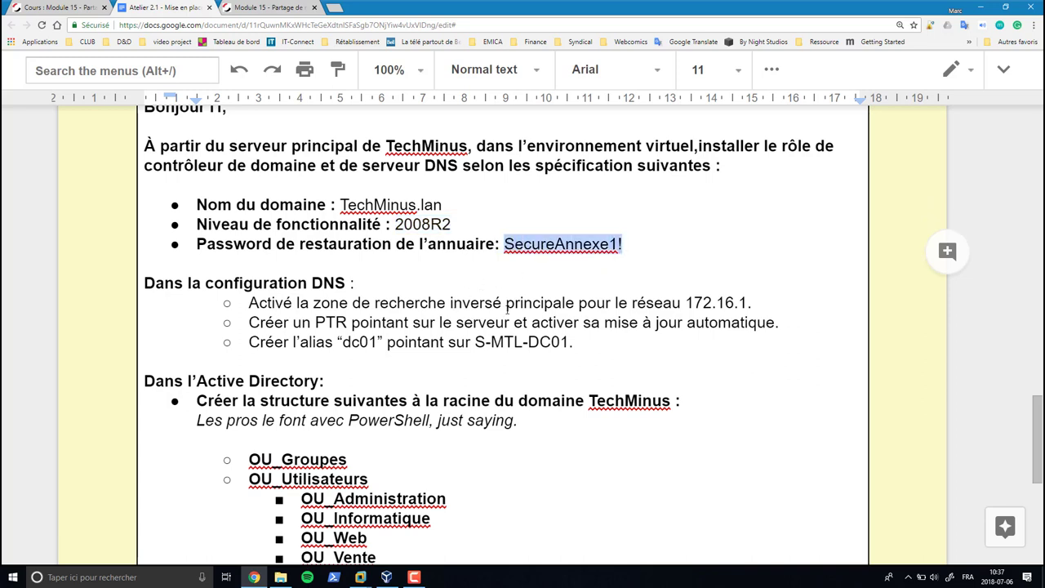
{"action": "scroll", "coordinate": [508, 310], "scroll_direction": "down", "scroll_amount": 2}
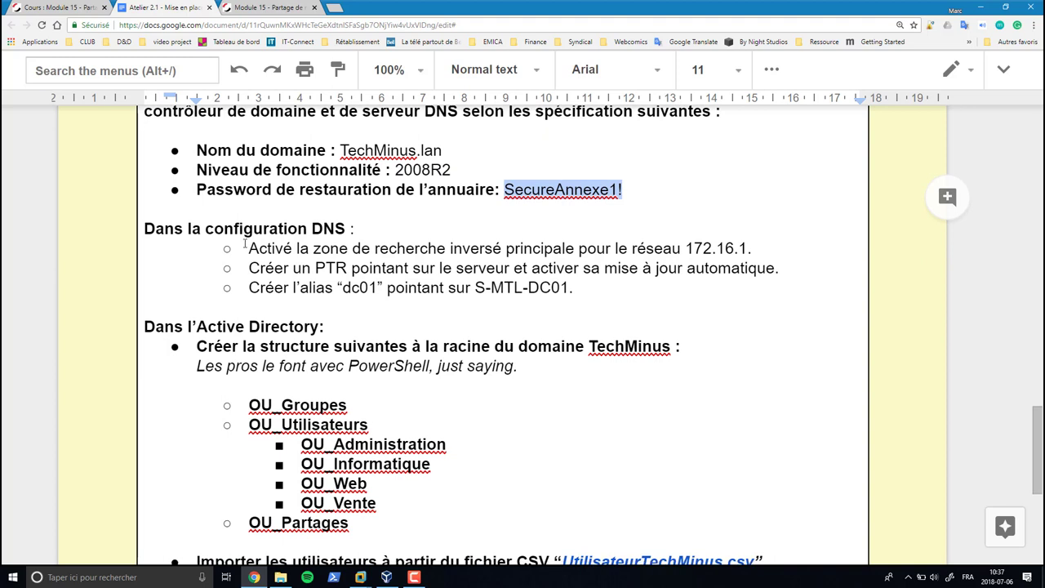
{"action": "left_click_drag", "start_coordinate": [247, 247], "coordinate": [576, 293]}
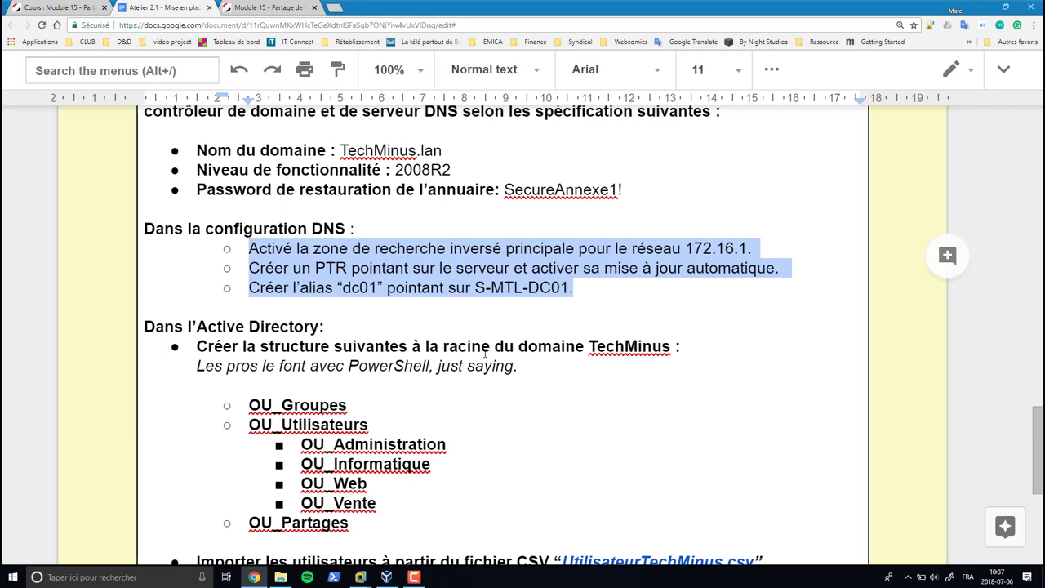
{"action": "scroll", "coordinate": [485, 353], "scroll_direction": "down", "scroll_amount": 2}
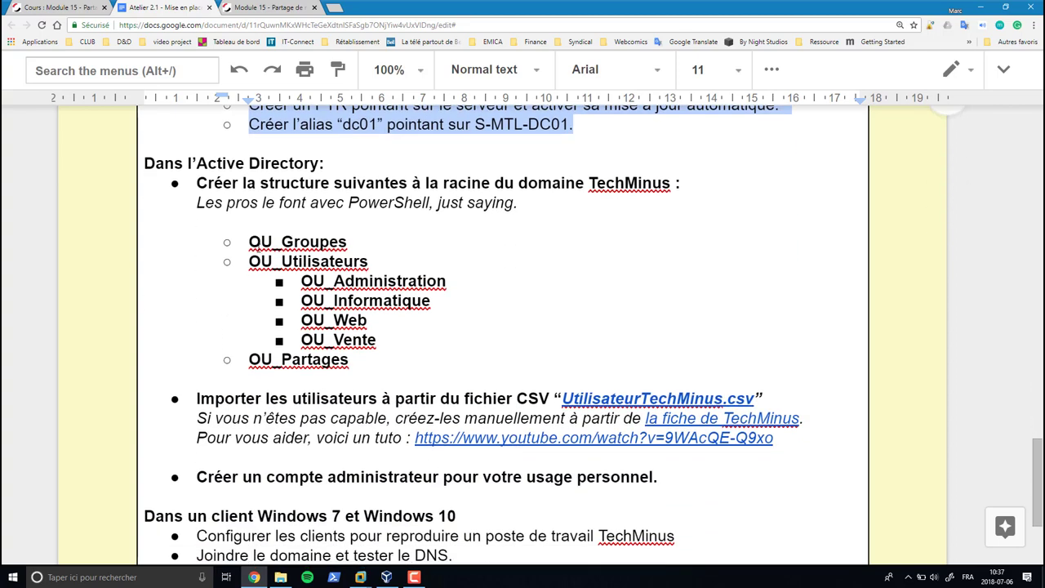
{"action": "left_click_drag", "start_coordinate": [196, 183], "coordinate": [354, 360]}
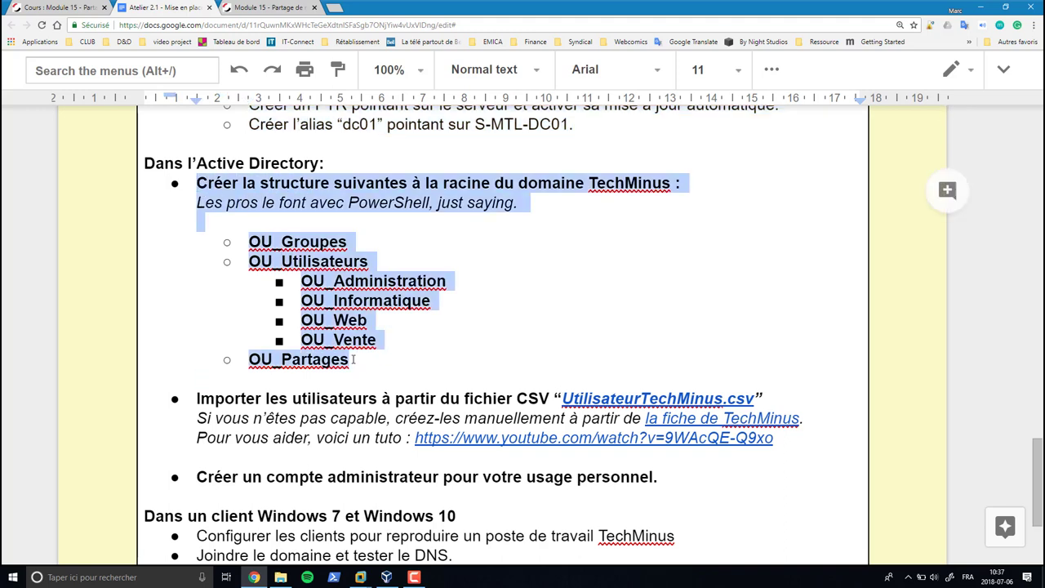
{"action": "scroll", "coordinate": [389, 354], "scroll_direction": "down", "scroll_amount": 1}
{"action": "scroll", "coordinate": [389, 354], "scroll_direction": "down", "scroll_amount": 2}
{"action": "left_click_drag", "start_coordinate": [196, 290], "coordinate": [552, 290]}
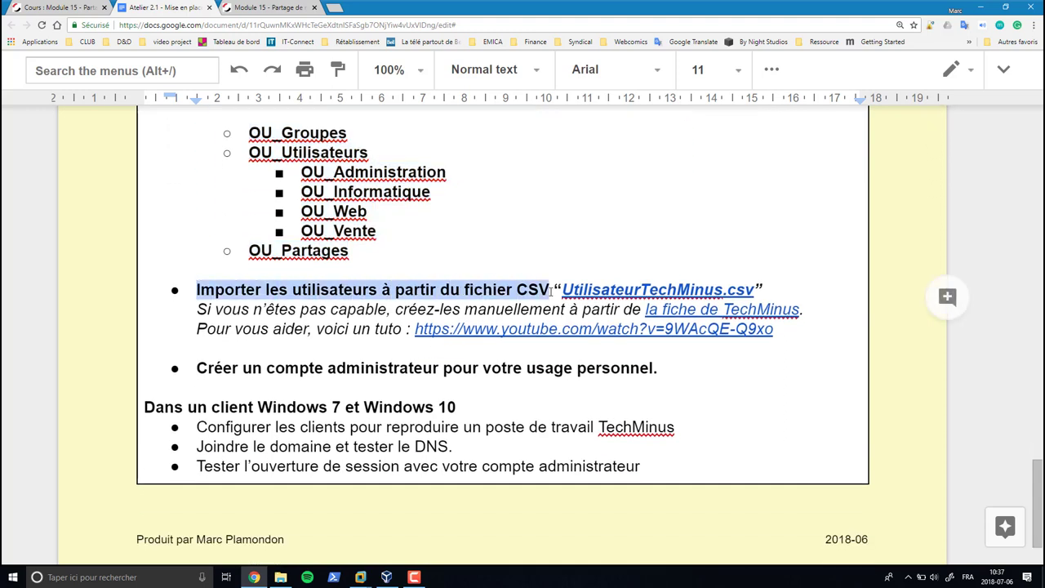
{"action": "double_click", "coordinate": [316, 289]}
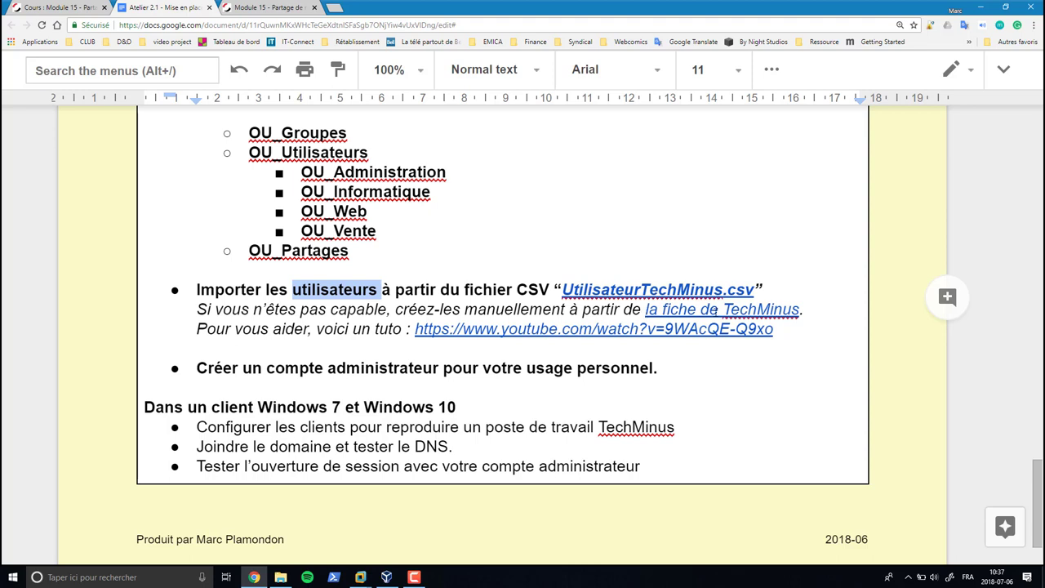
{"action": "left_click", "coordinate": [732, 309]}
{"action": "left_click", "coordinate": [454, 309]}
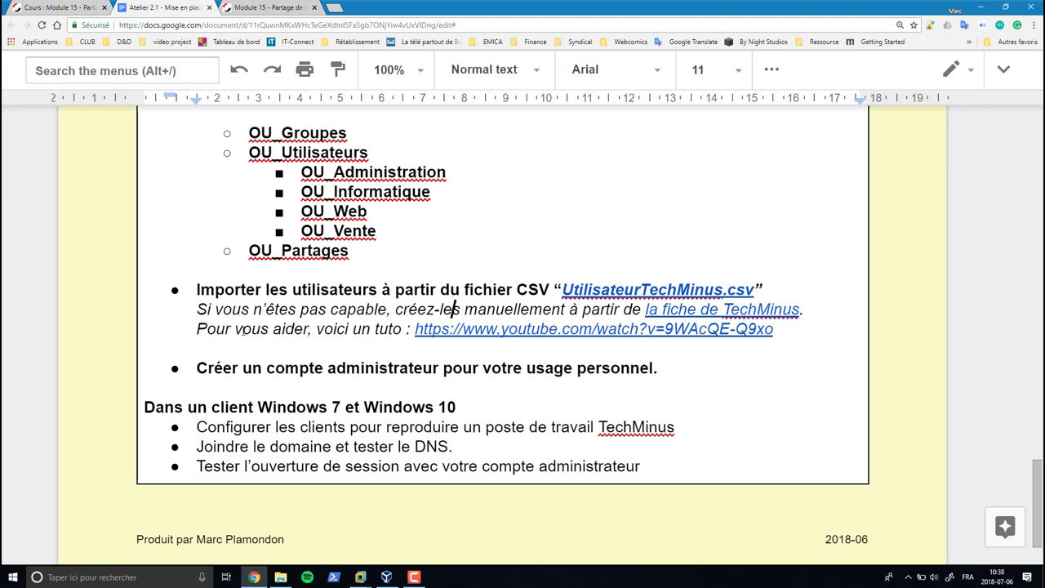
{"action": "left_click_drag", "start_coordinate": [194, 326], "coordinate": [781, 327]}
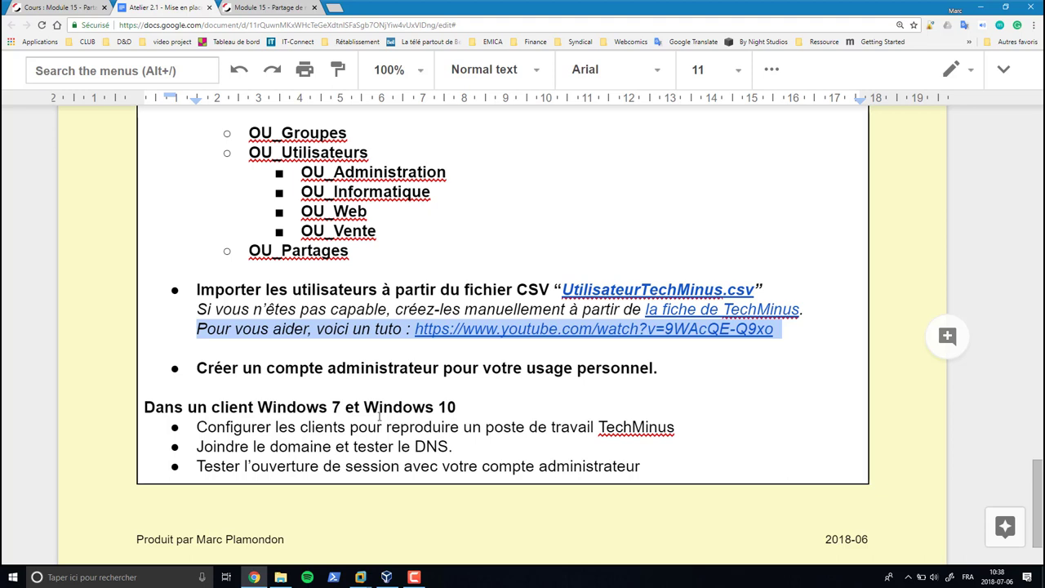
{"action": "left_click", "coordinate": [389, 368]}
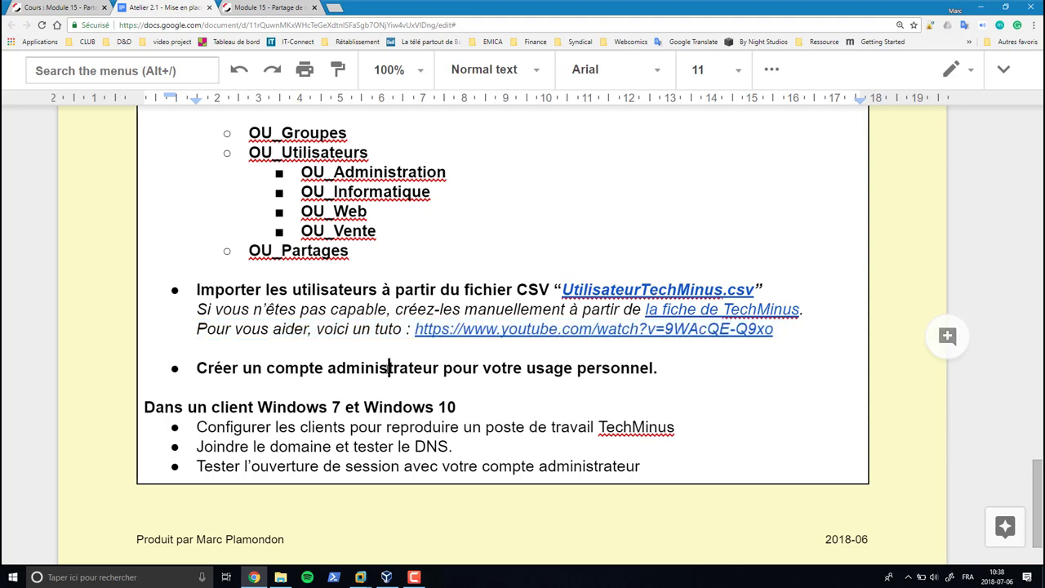
{"action": "left_click_drag", "start_coordinate": [197, 366], "coordinate": [677, 362]}
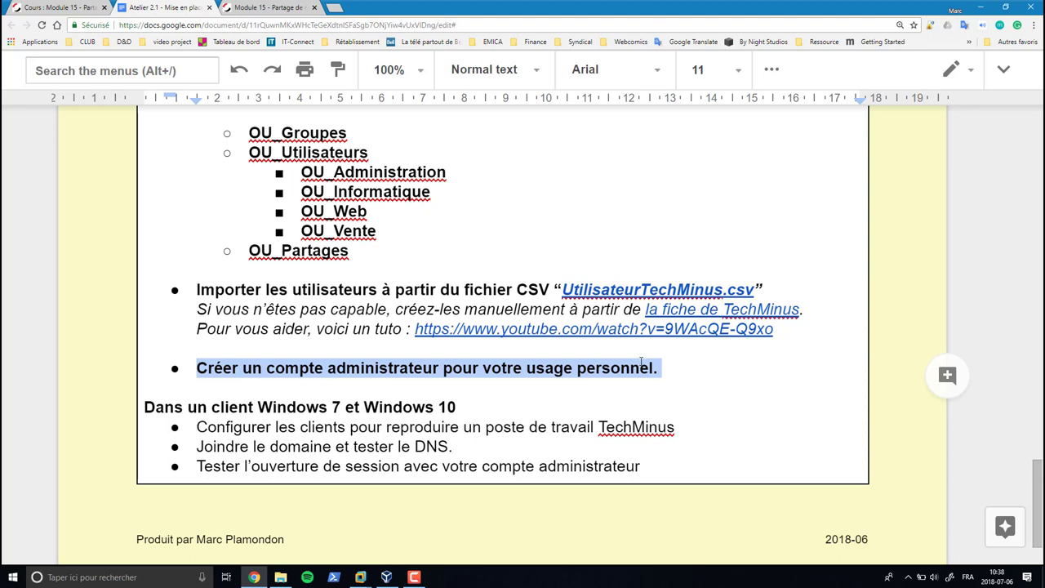
{"action": "left_click", "coordinate": [371, 420]}
{"action": "left_click_drag", "start_coordinate": [212, 406], "coordinate": [467, 408]}
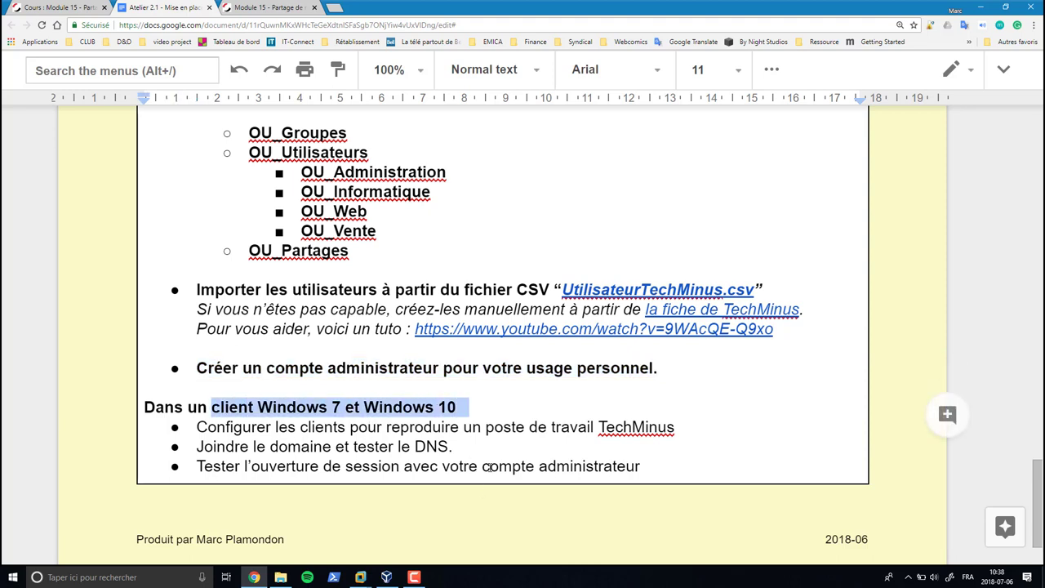
Step: Switch to the Windows2008R2 - TechMinus VM and sign in as Administrateur with the account password
{"action": "mouse_move", "coordinate": [360, 578]}
{"action": "left_click", "coordinate": [393, 544]}
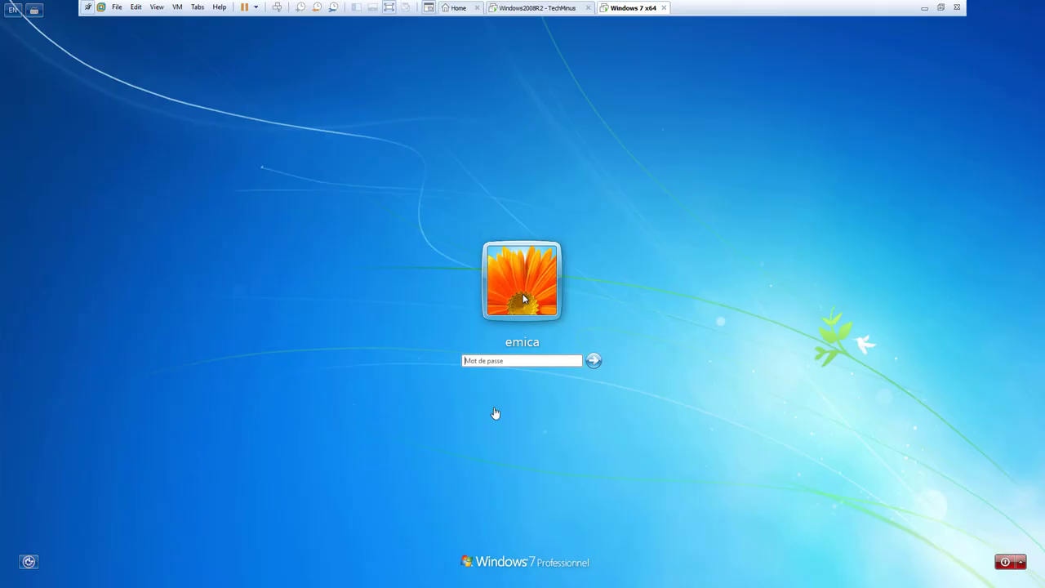
{"action": "left_click", "coordinate": [535, 8]}
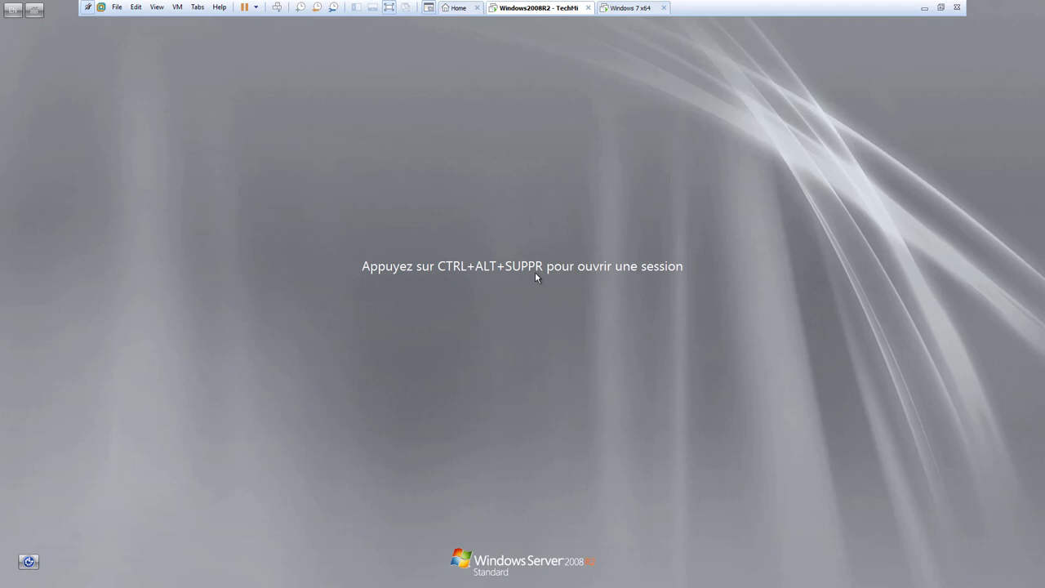
{"action": "key", "text": "ctrl+alt+Delete"}
{"action": "key", "text": "Return"}
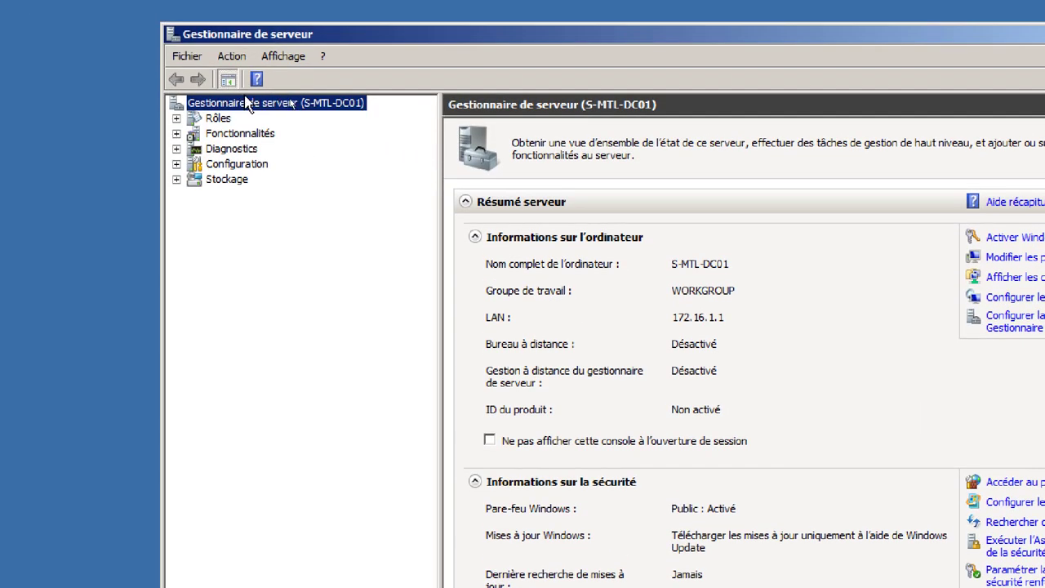
Step: Select the Rôles node for S-MTL-DC01, showing 0 of 17 roles installed
{"action": "left_click", "coordinate": [337, 114]}
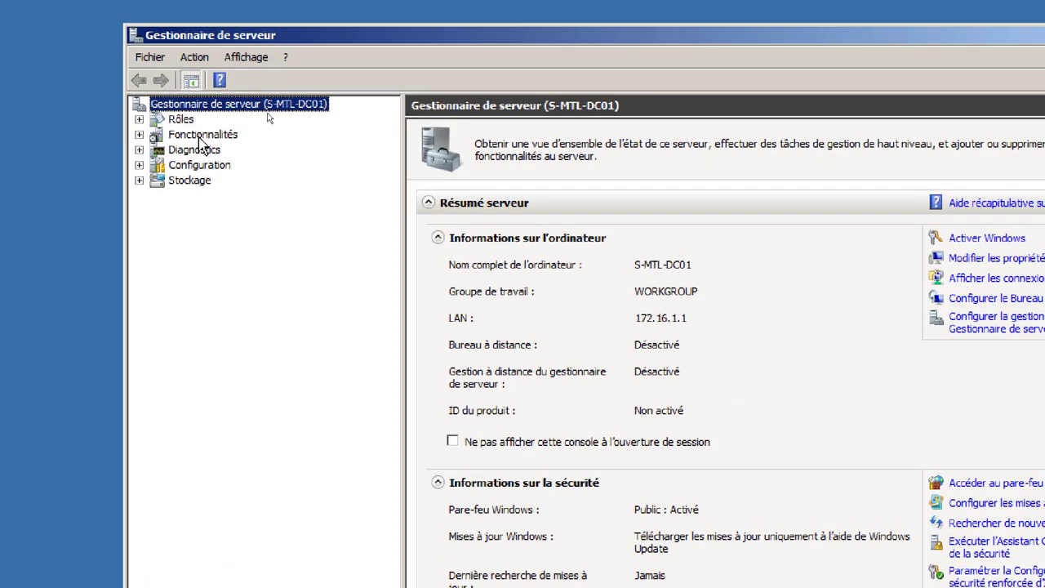
{"action": "left_click", "coordinate": [183, 120]}
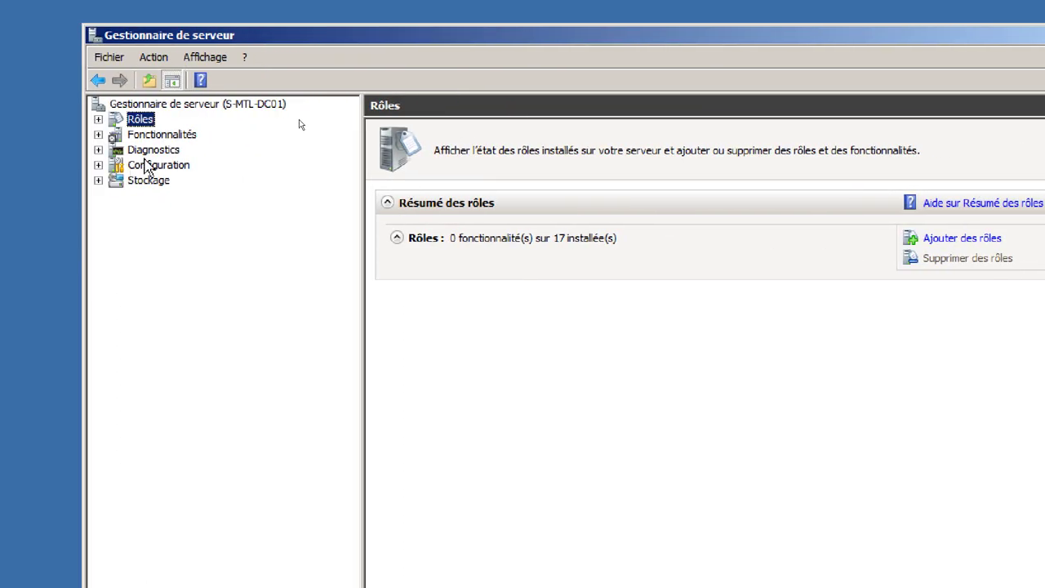
Step: Launch Ajouter des rôles from Rôles, set the introduction page to be skipped, and continue to role selection
{"action": "right_click", "coordinate": [146, 120]}
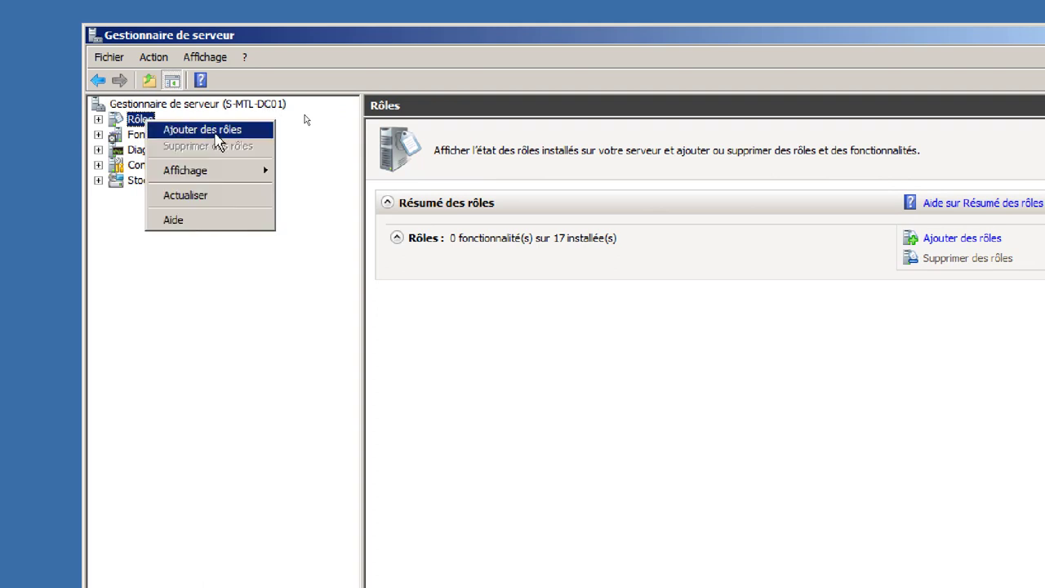
{"action": "left_click", "coordinate": [218, 133]}
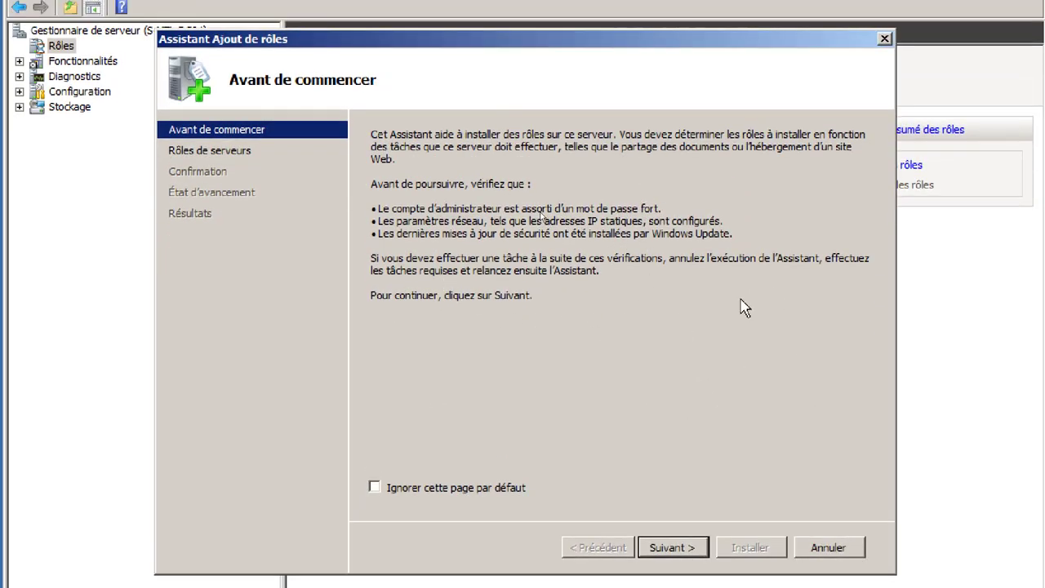
{"action": "left_click", "coordinate": [376, 487]}
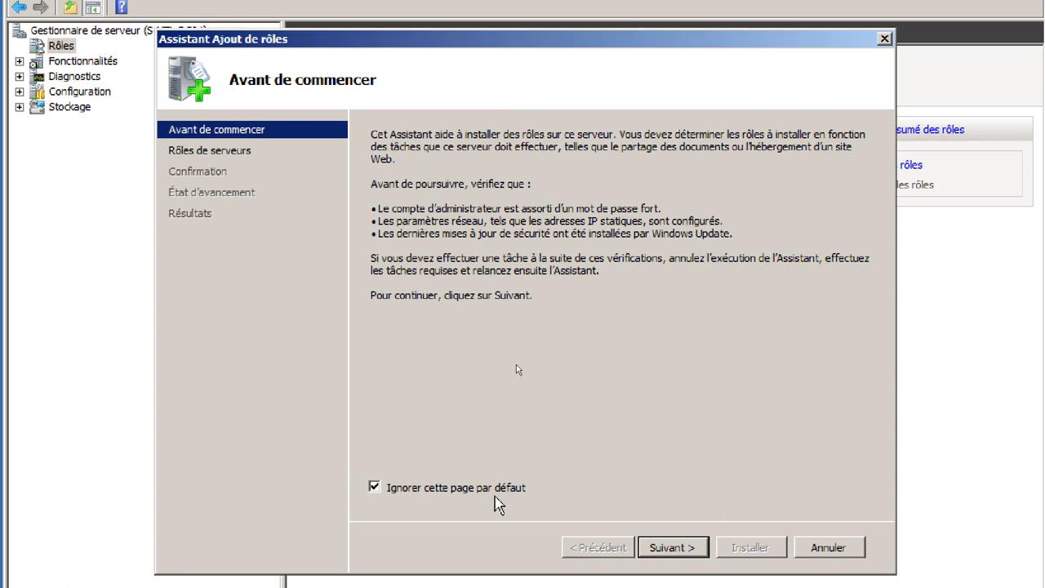
{"action": "left_click", "coordinate": [694, 548]}
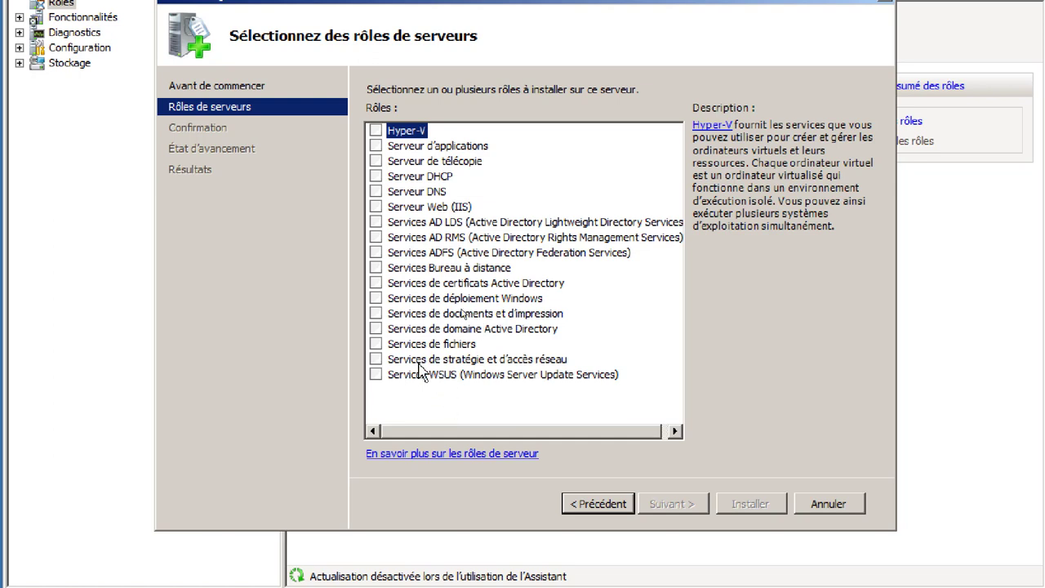
Step: Select Services de domaine Active Directory plus its required .NET Framework 3.5.1 features and advance to confirmation
{"action": "left_click", "coordinate": [444, 329]}
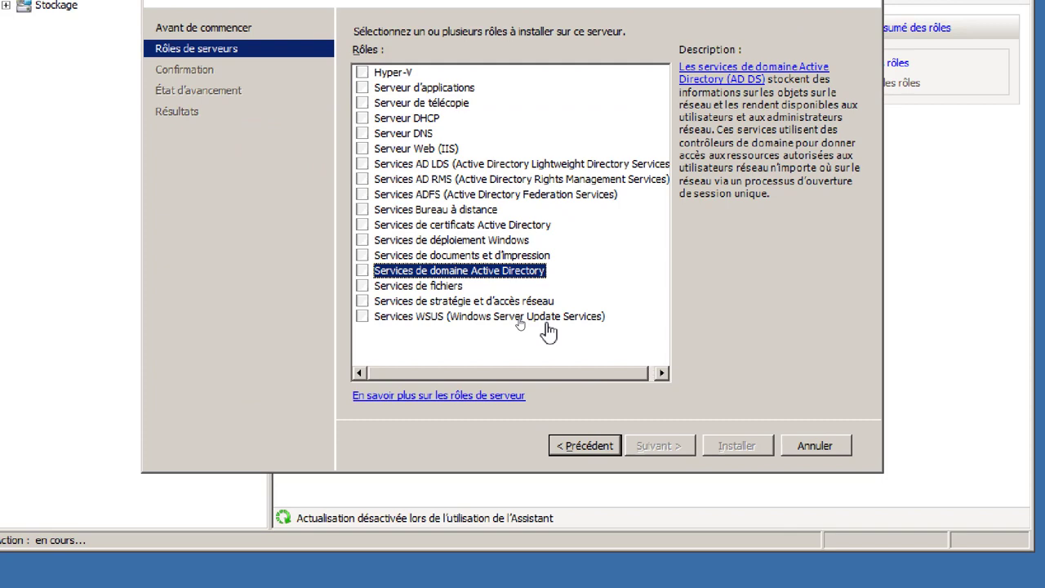
{"action": "left_click", "coordinate": [362, 270]}
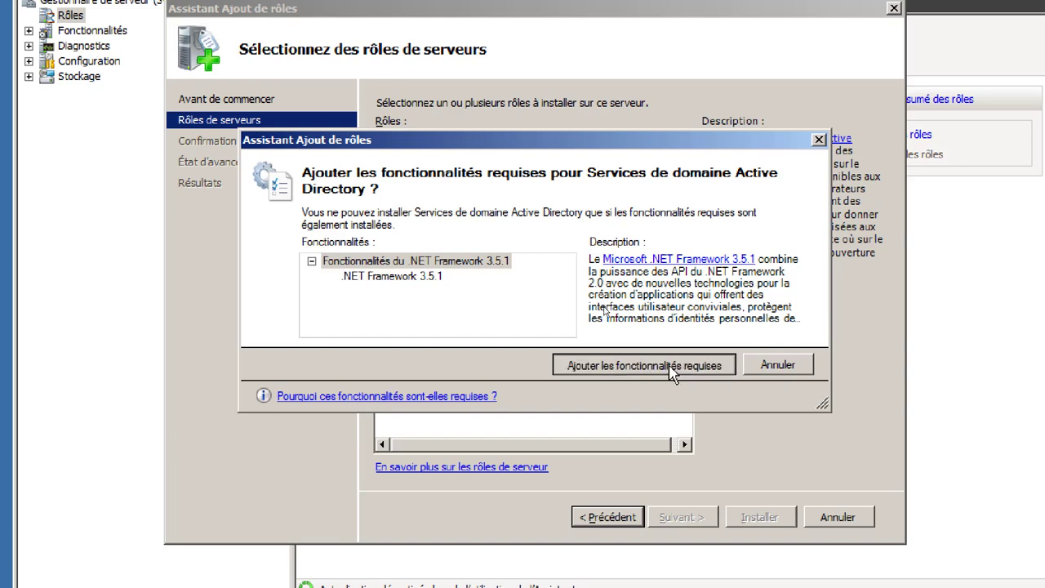
{"action": "left_click", "coordinate": [671, 369]}
{"action": "left_click", "coordinate": [682, 517]}
{"action": "left_click", "coordinate": [692, 518]}
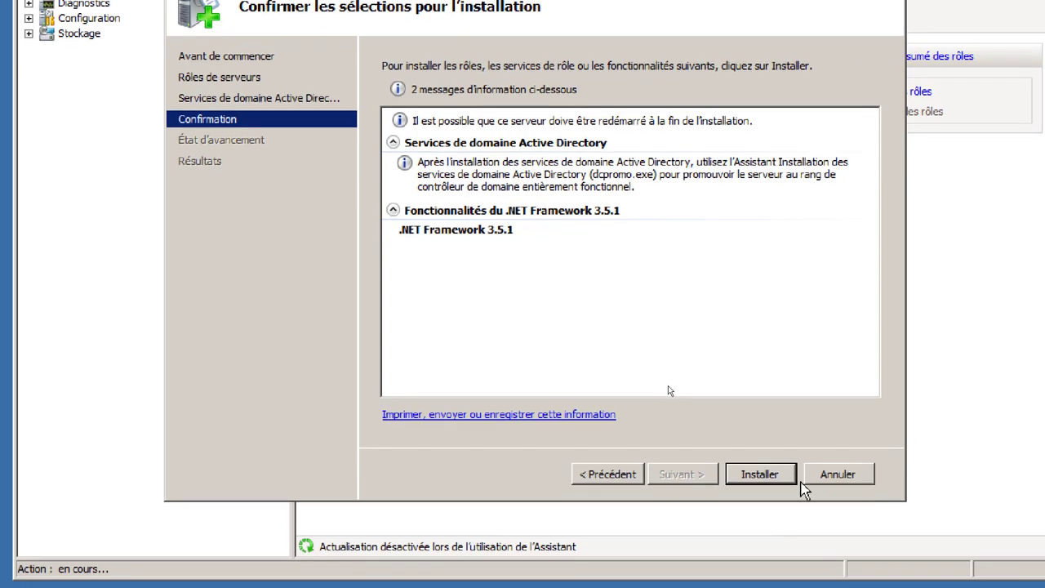
Step: Install Active Directory Domain Services and .NET Framework 3.5.1 from the confirmation page
{"action": "left_click", "coordinate": [767, 502]}
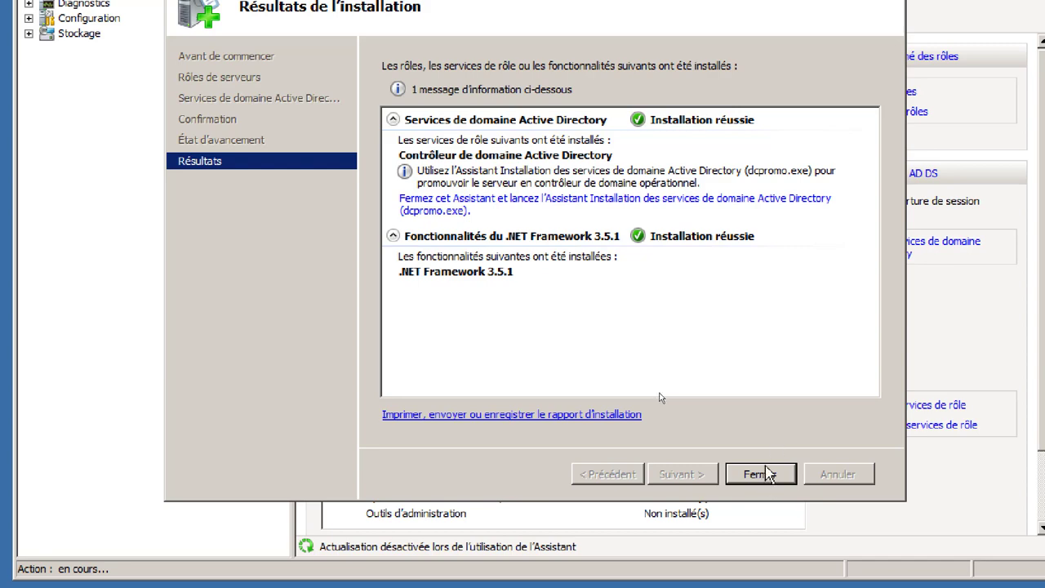
Step: Close the installation results, expand Rôles and select Services de domaine Active Directory
{"action": "left_click", "coordinate": [759, 474]}
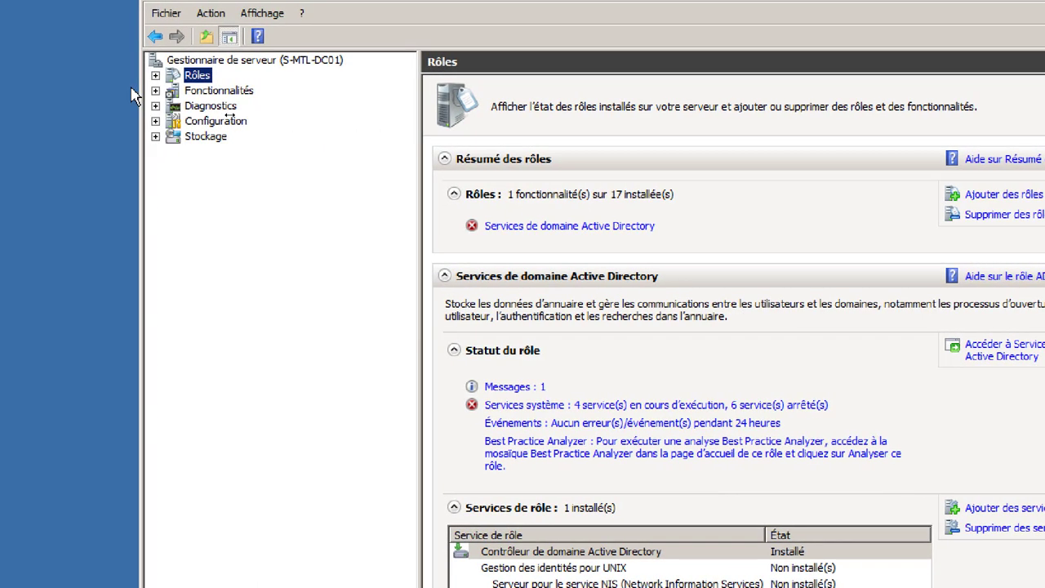
{"action": "key", "text": "Right"}
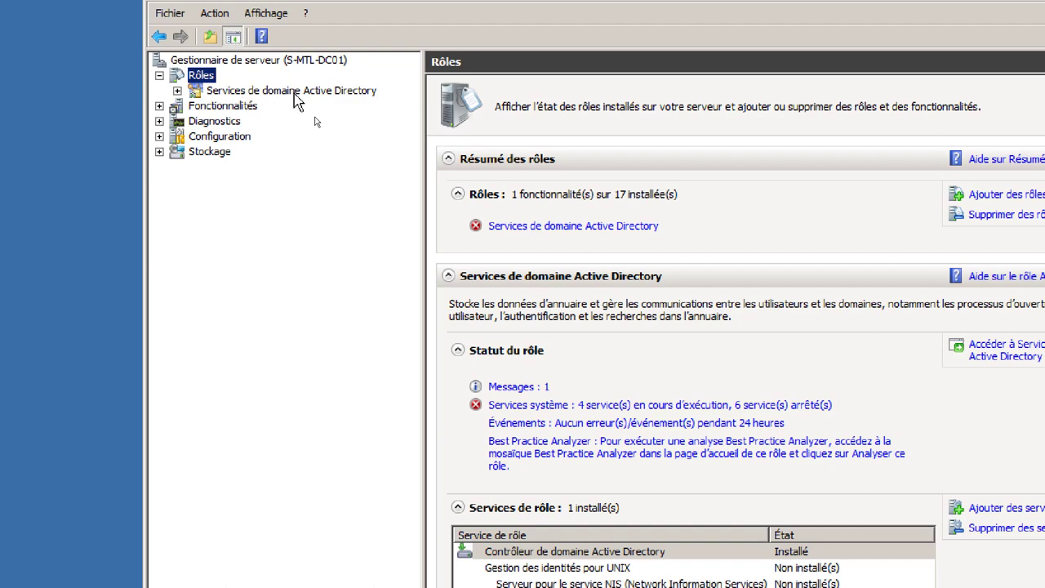
{"action": "left_click", "coordinate": [293, 92]}
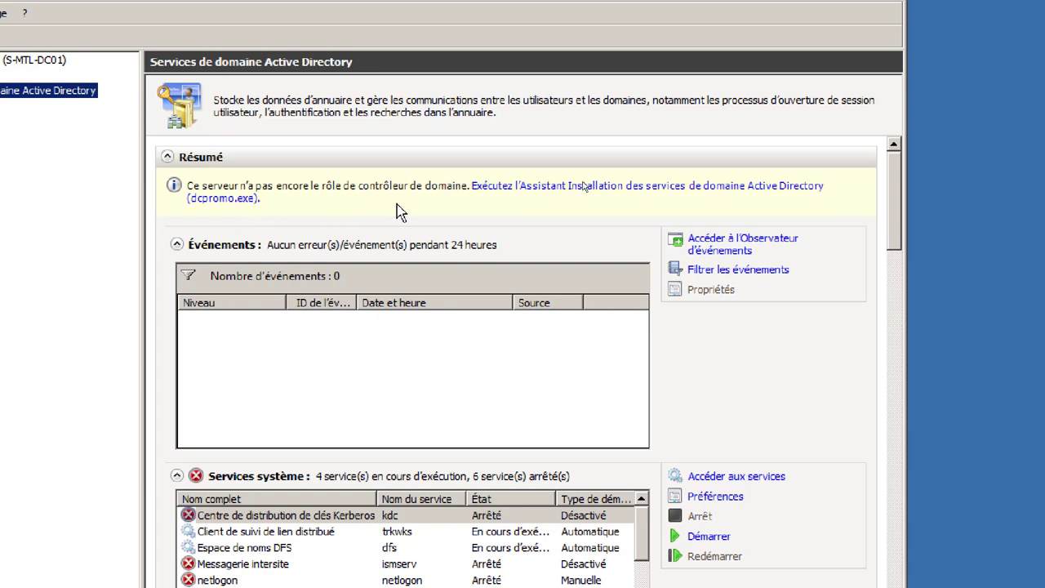
Step: Launch dcpromo.exe, keep the wizard running, centre its window, and enable advanced-mode installation
{"action": "left_click", "coordinate": [547, 187]}
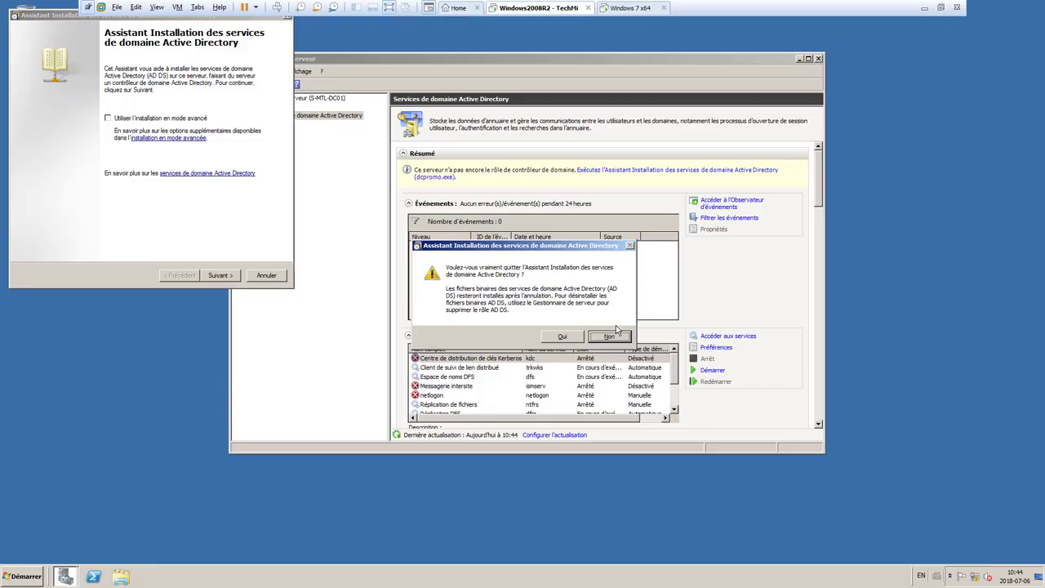
{"action": "left_click", "coordinate": [618, 337]}
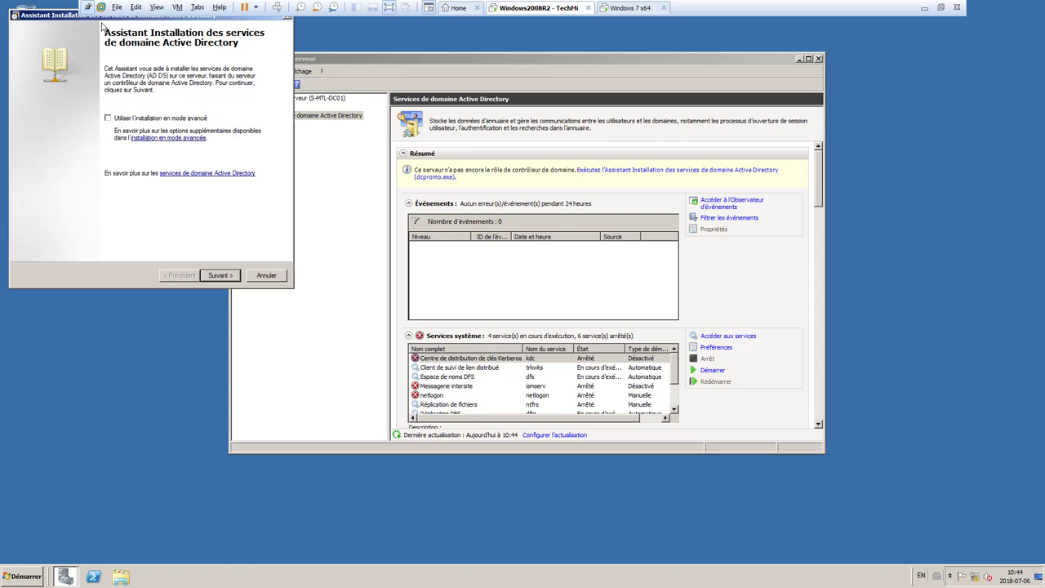
{"action": "left_click_drag", "start_coordinate": [58, 17], "coordinate": [470, 168]}
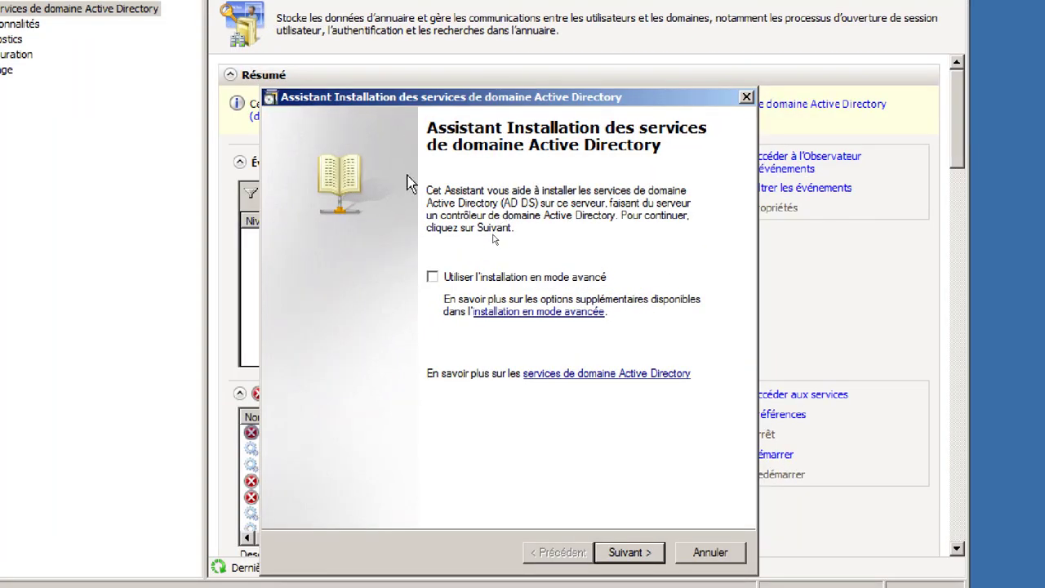
{"action": "left_click", "coordinate": [432, 277]}
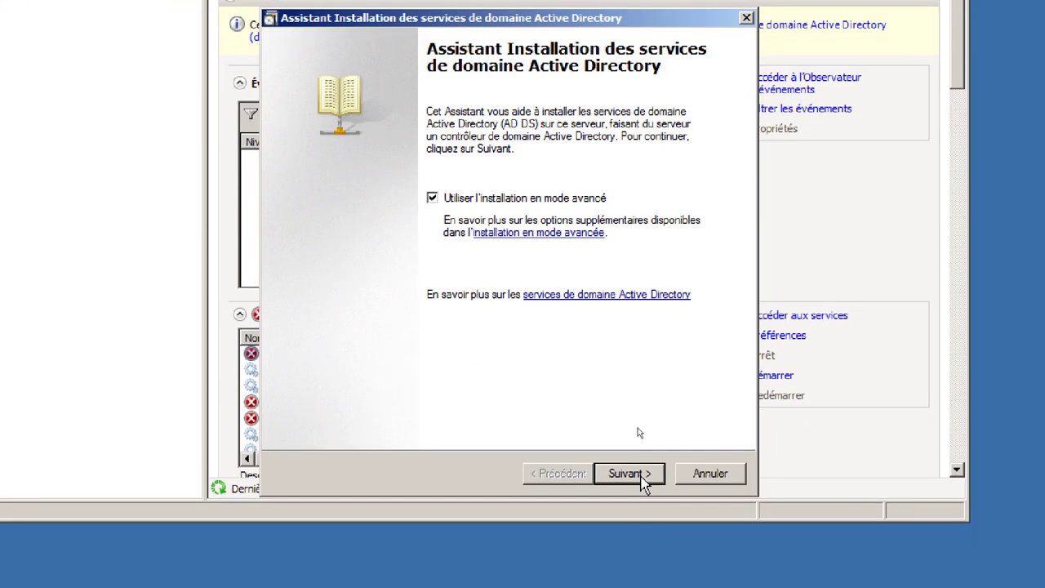
Step: Advance past the compatibility notice and enable automatic DNS Server service installation
{"action": "left_click", "coordinate": [637, 552]}
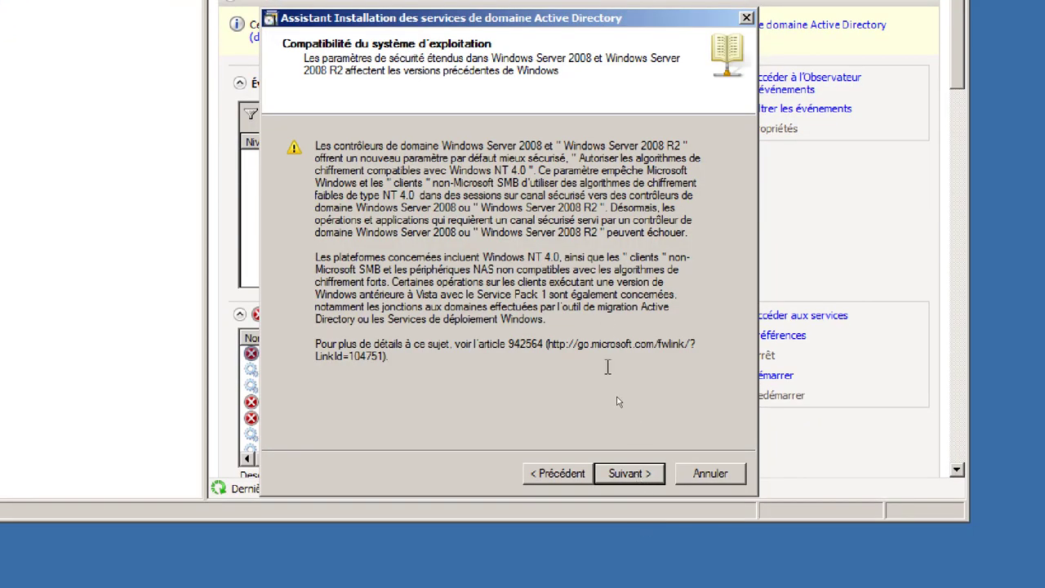
{"action": "left_click", "coordinate": [622, 476]}
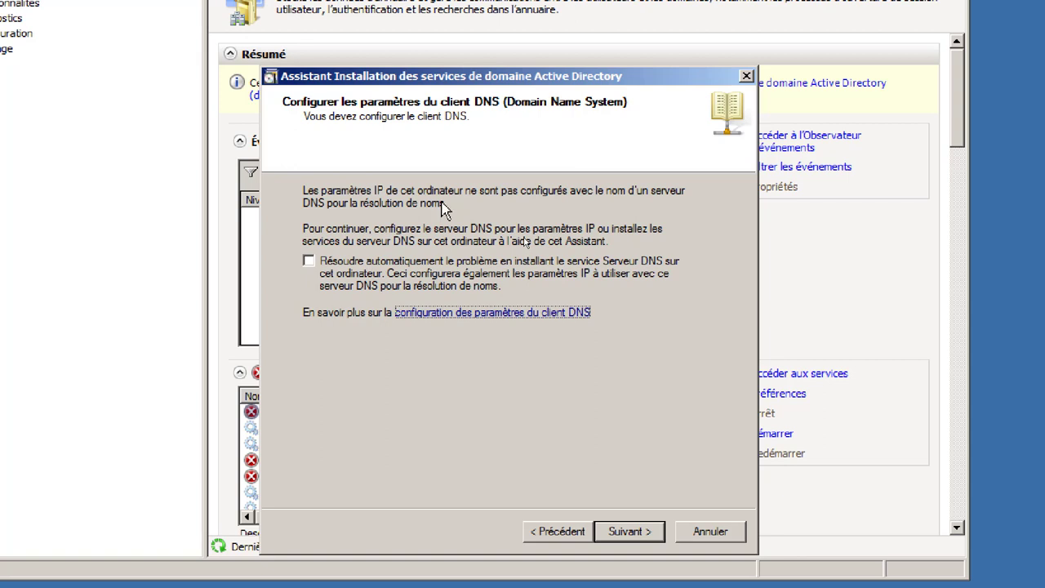
{"action": "left_click", "coordinate": [309, 262]}
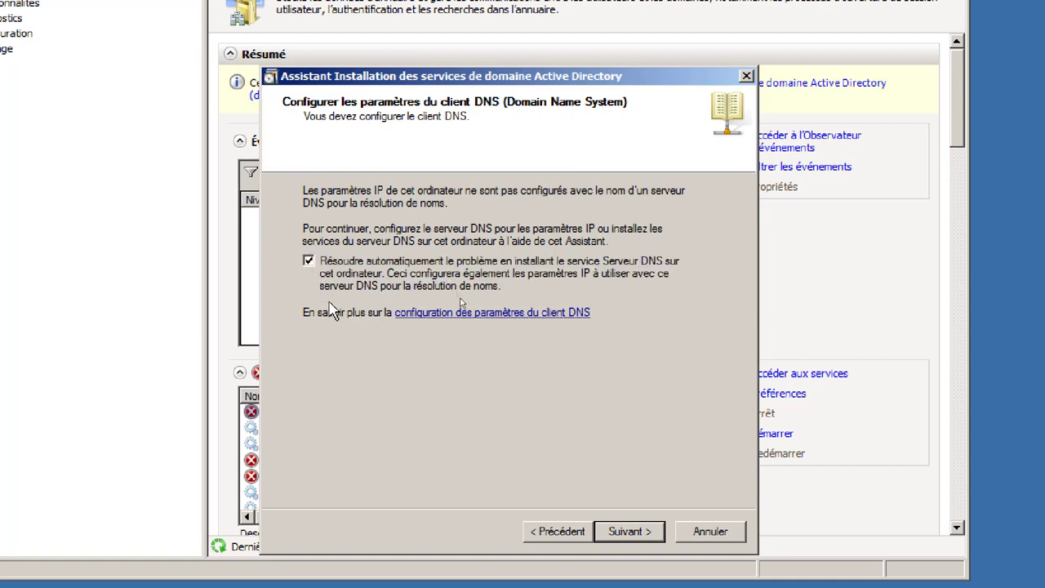
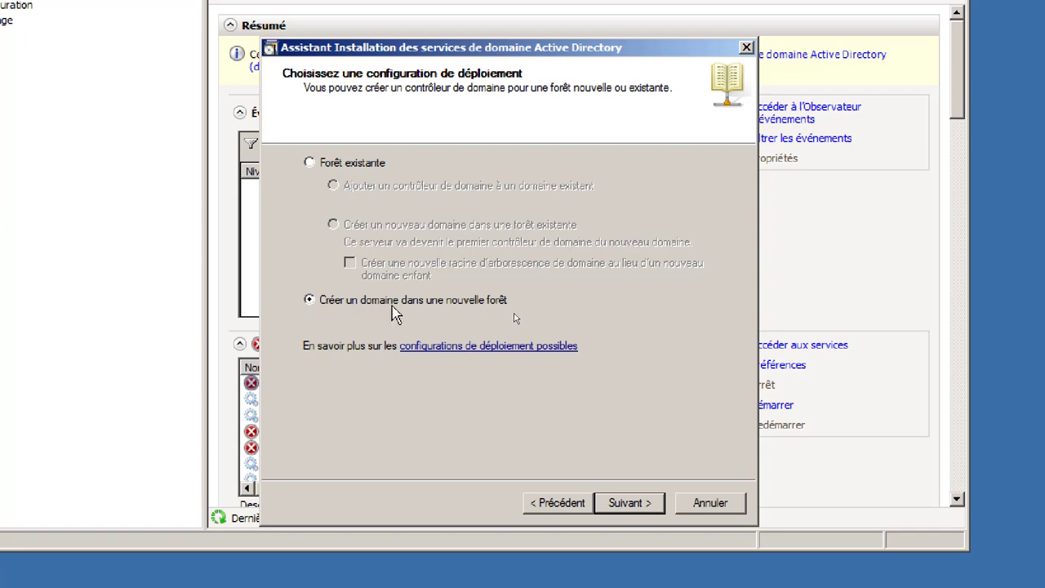
Step: Enter techminus.lan as the FQDN of the new forest root domain
{"action": "left_click", "coordinate": [627, 503]}
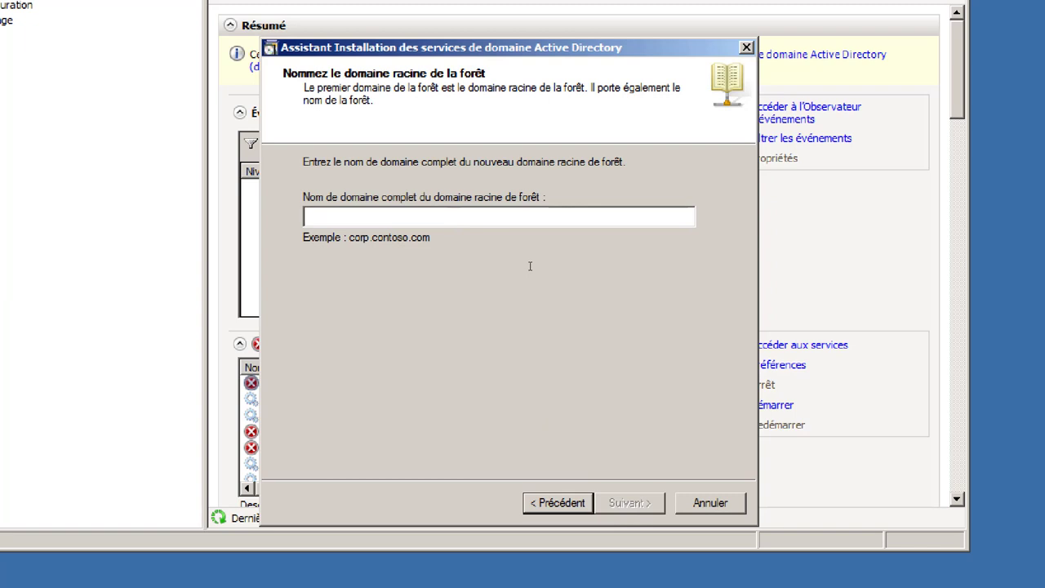
{"action": "type", "text": "techminus"}
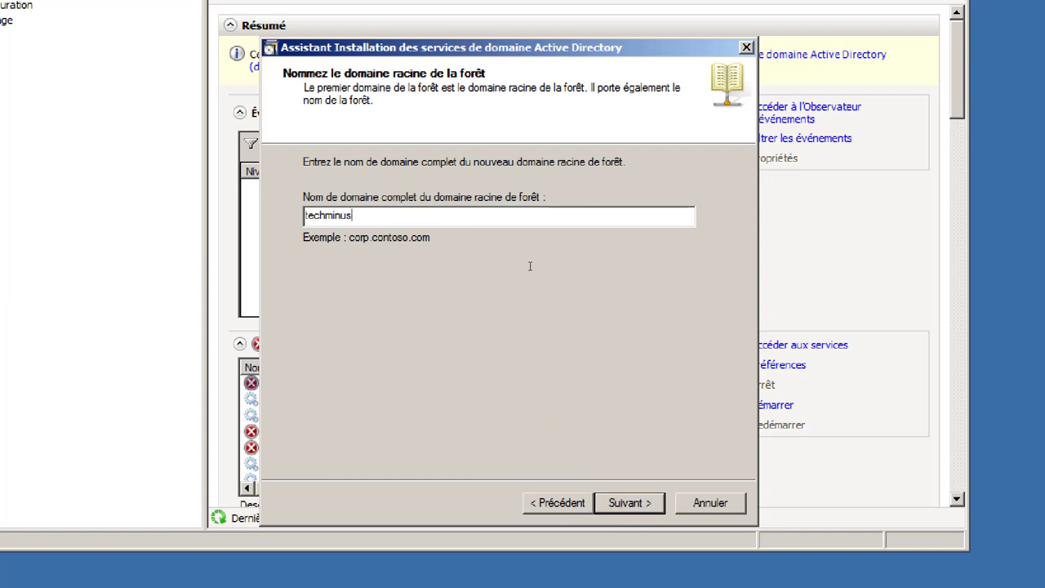
{"action": "type", "text": ".lan"}
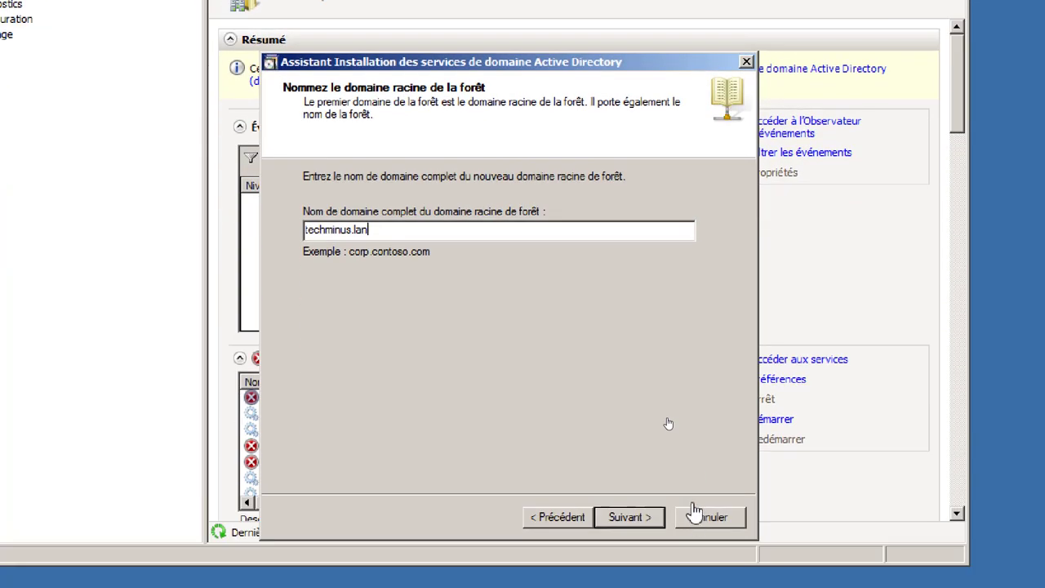
Step: Submit techminus.lan for verification and keep TECHMINUS as the NetBIOS domain name
{"action": "left_click", "coordinate": [634, 516]}
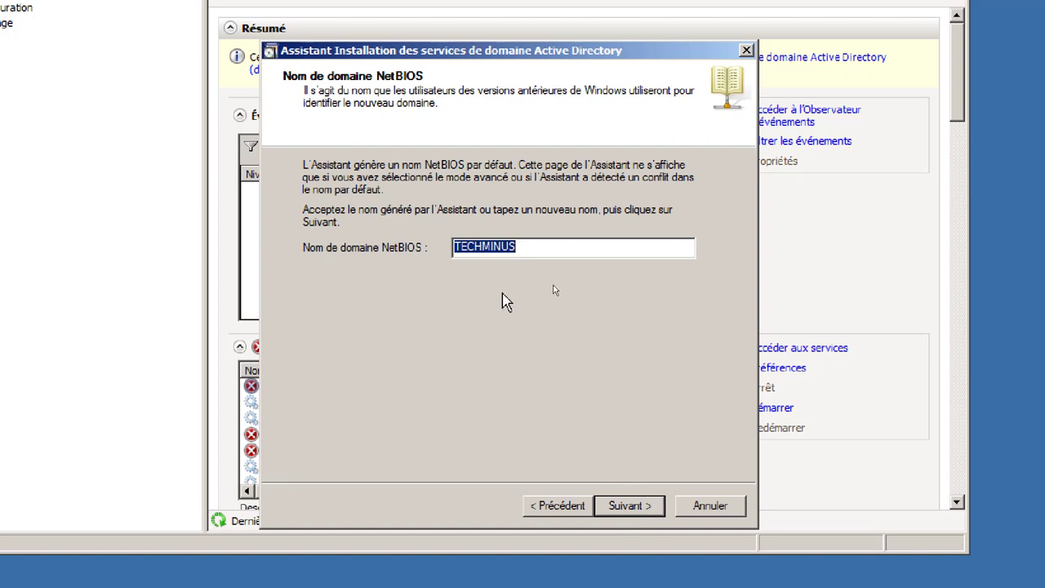
{"action": "left_click", "coordinate": [537, 247]}
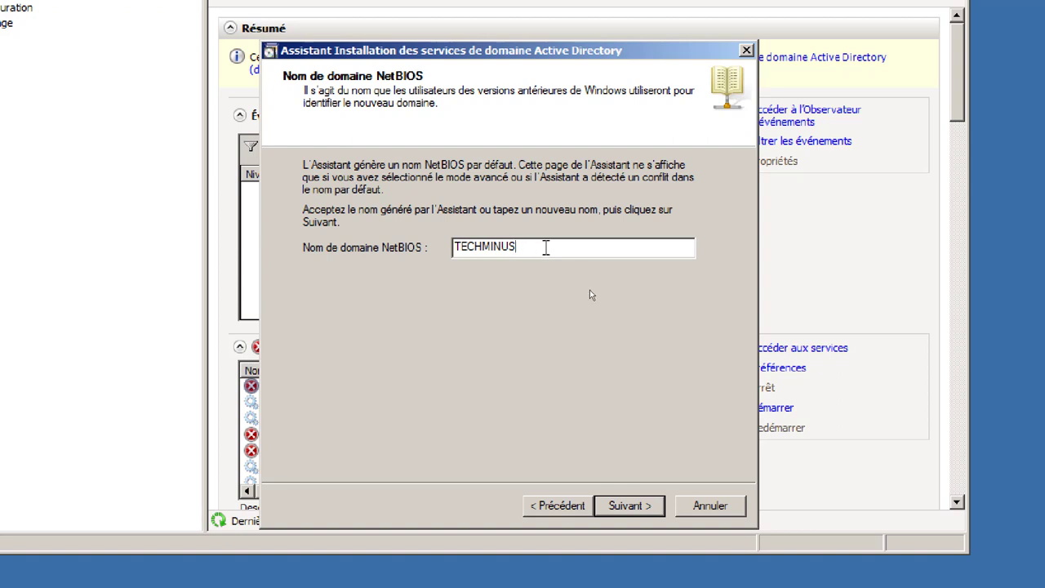
Step: Continue to the forest functional level page and review the Windows Server 2008 R2 description
{"action": "left_click", "coordinate": [649, 507]}
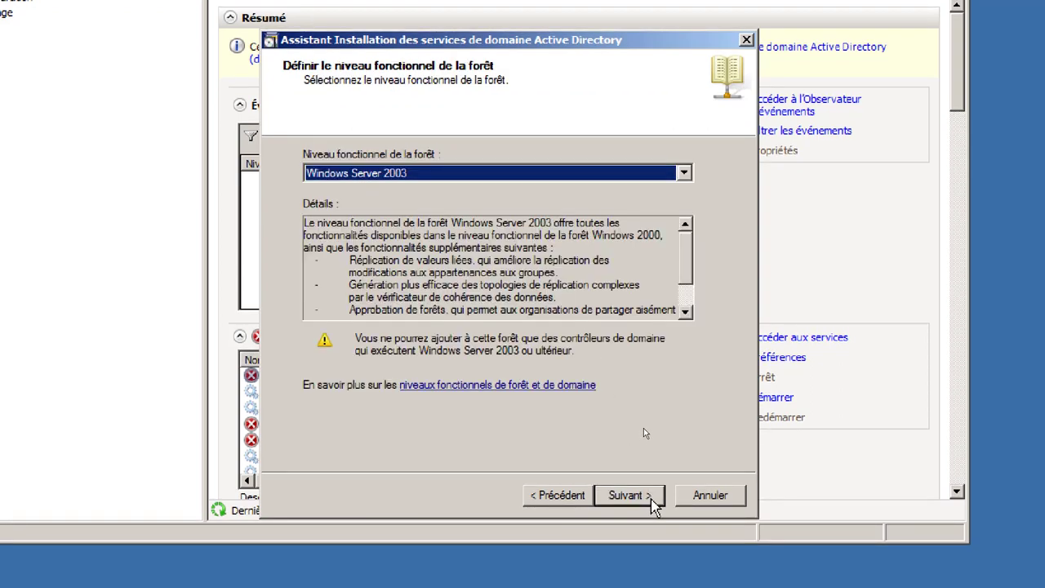
{"action": "left_click", "coordinate": [390, 175]}
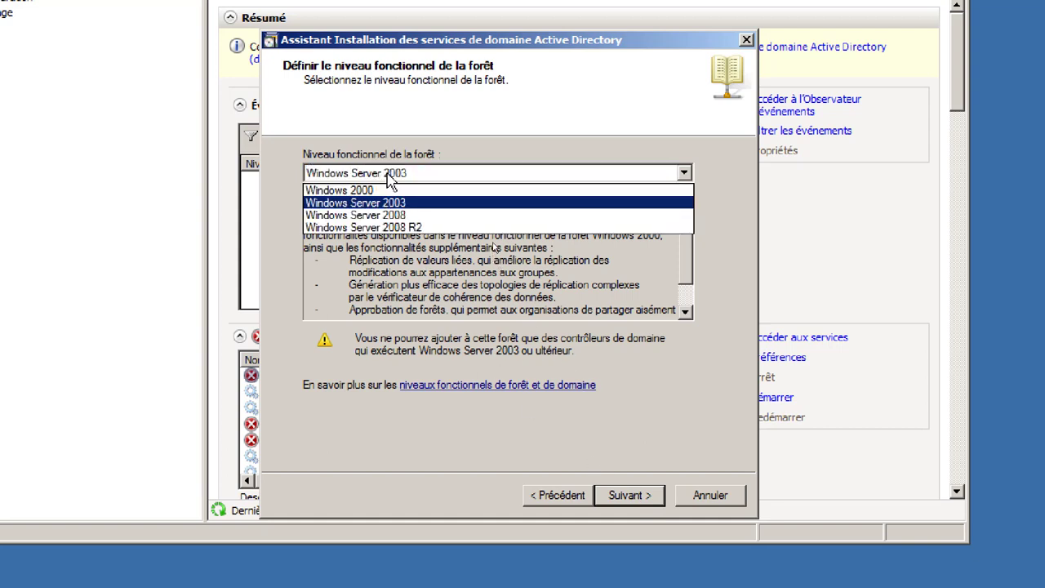
{"action": "left_click", "coordinate": [398, 227]}
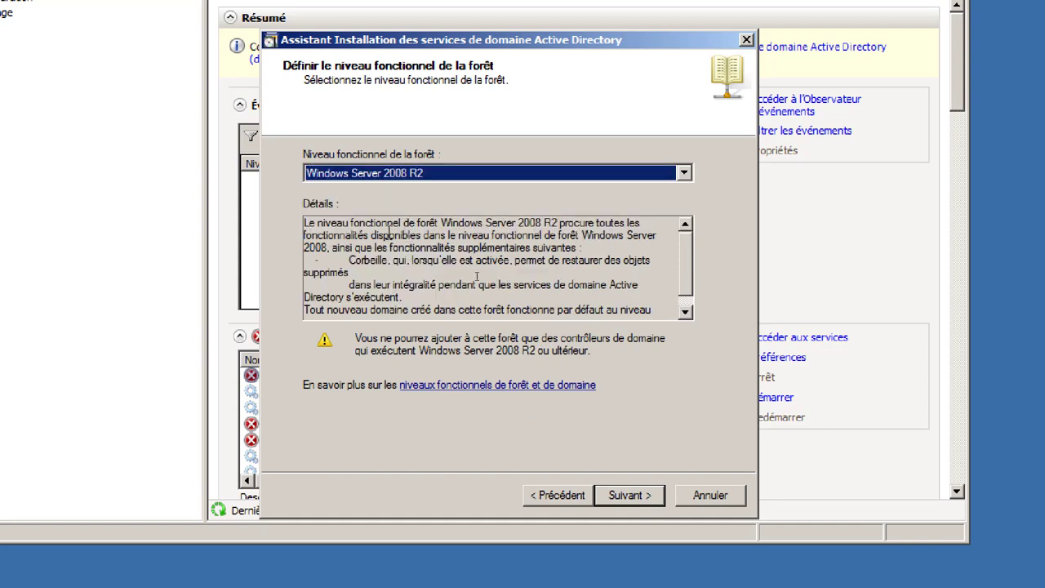
{"action": "left_click_drag", "start_coordinate": [314, 232], "coordinate": [447, 287]}
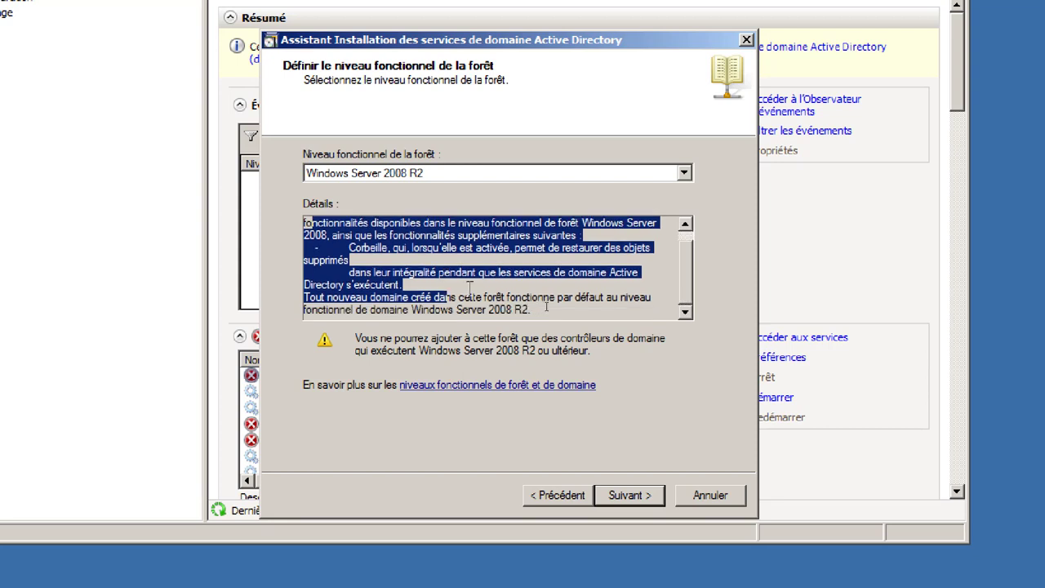
{"action": "left_click", "coordinate": [482, 285]}
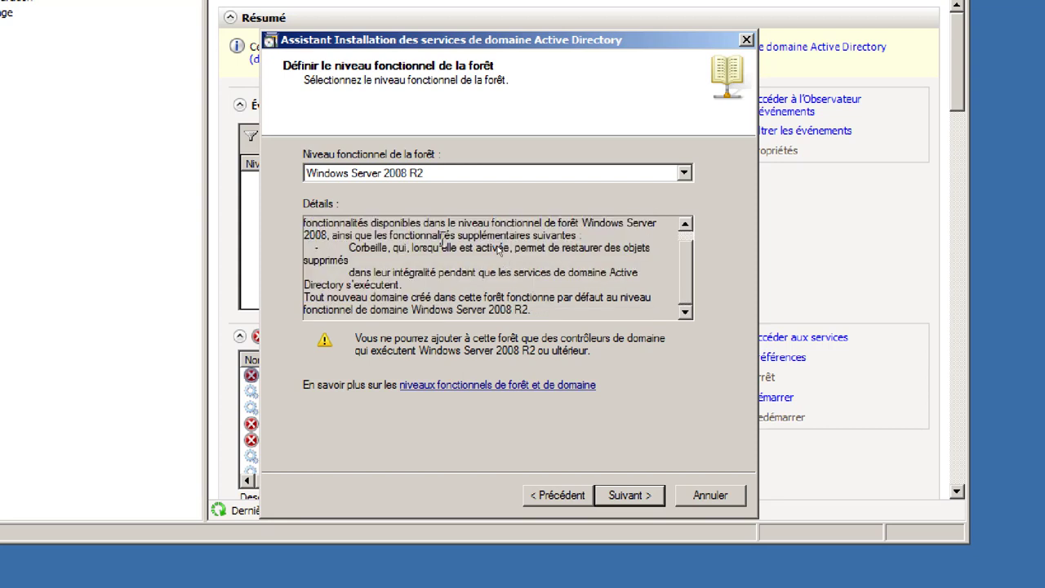
Step: Compare the Windows 2000, 2003 and 2008 levels, settling on Windows Server 2003
{"action": "left_click", "coordinate": [375, 173]}
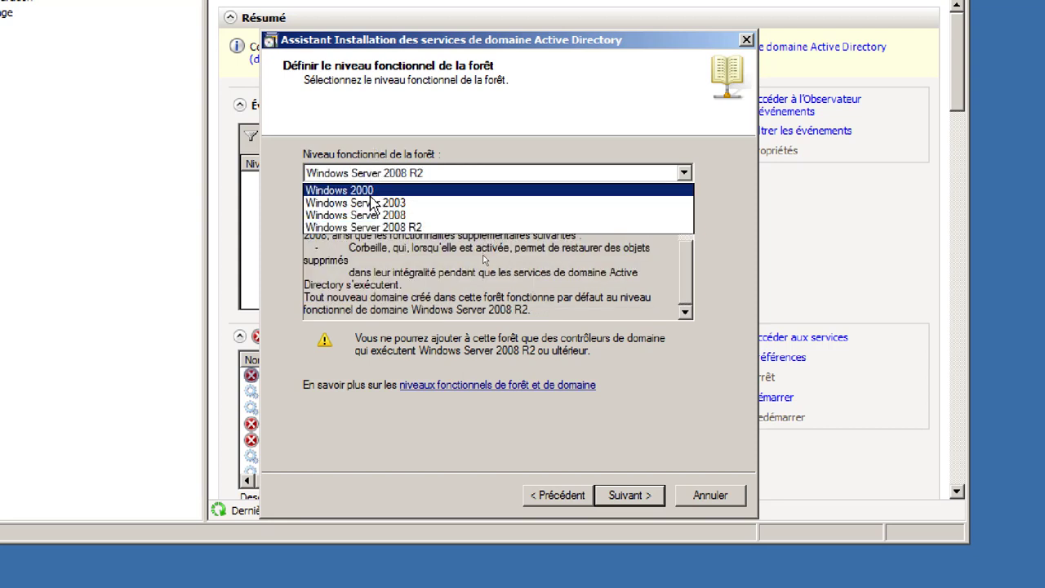
{"action": "left_click", "coordinate": [359, 190]}
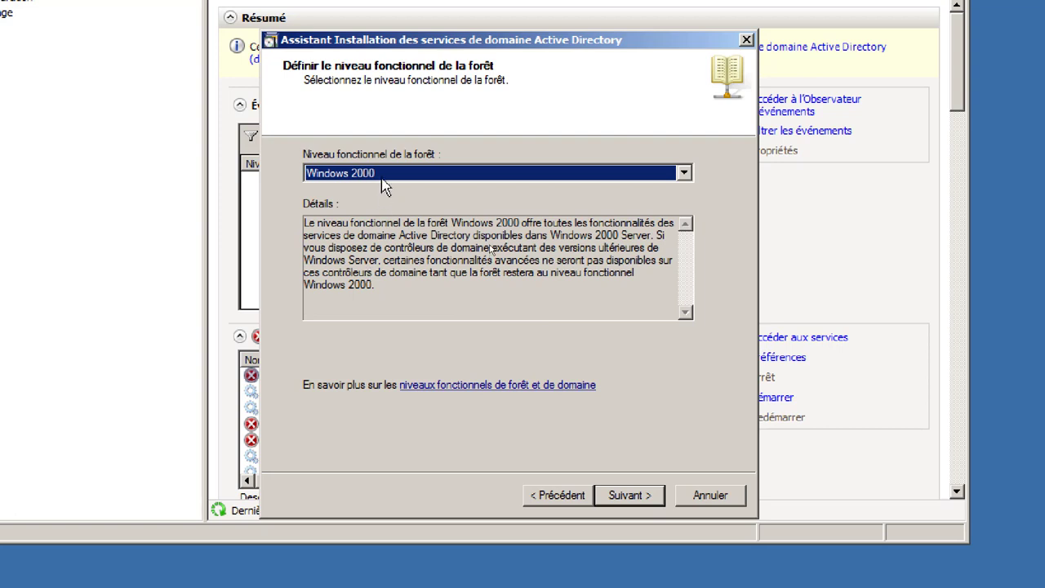
{"action": "left_click", "coordinate": [384, 177]}
{"action": "left_click", "coordinate": [379, 202]}
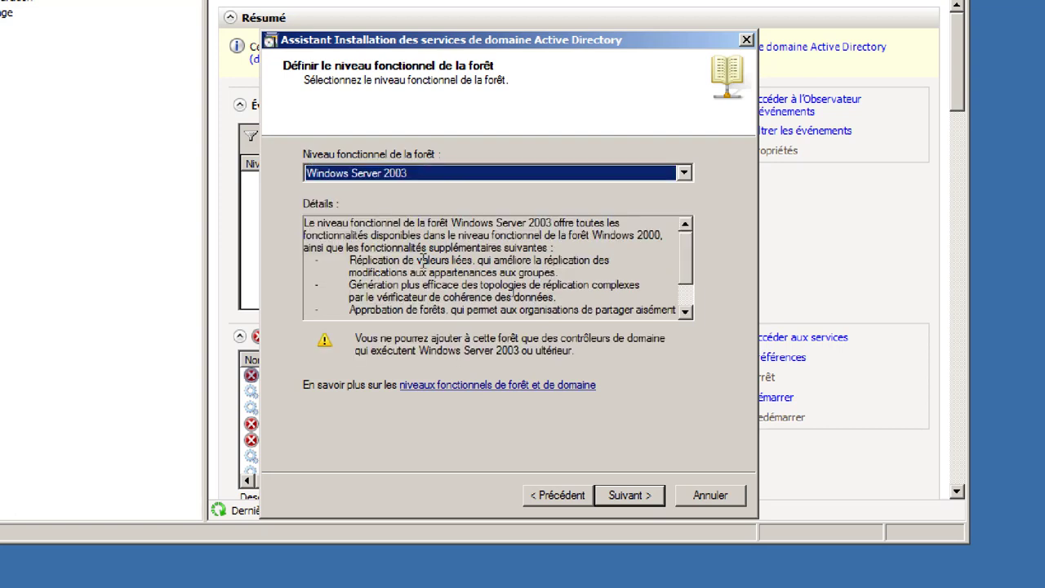
{"action": "key", "text": "Down"}
{"action": "key", "text": "Up"}
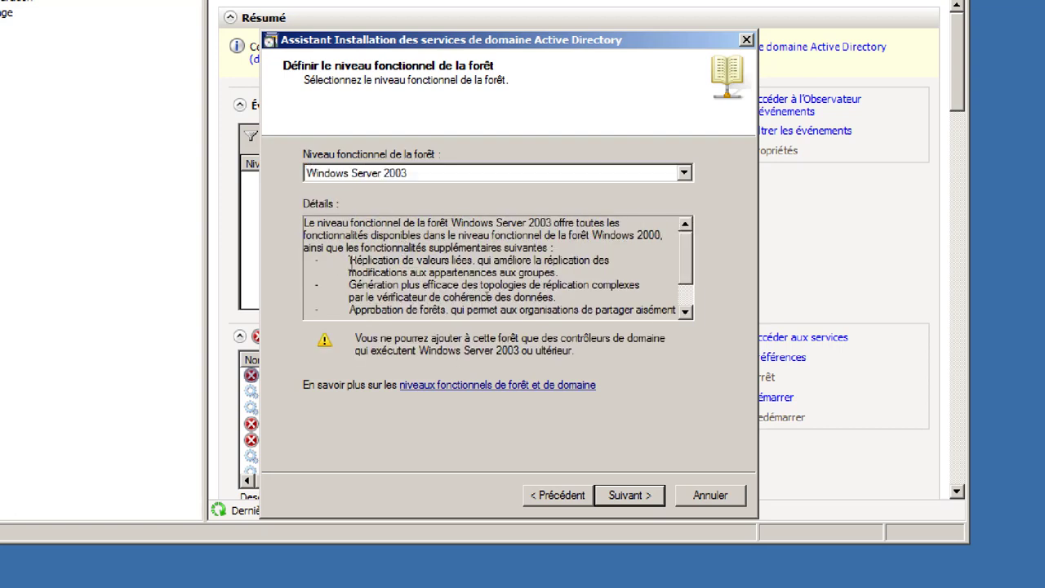
{"action": "left_click_drag", "start_coordinate": [347, 261], "coordinate": [569, 275]}
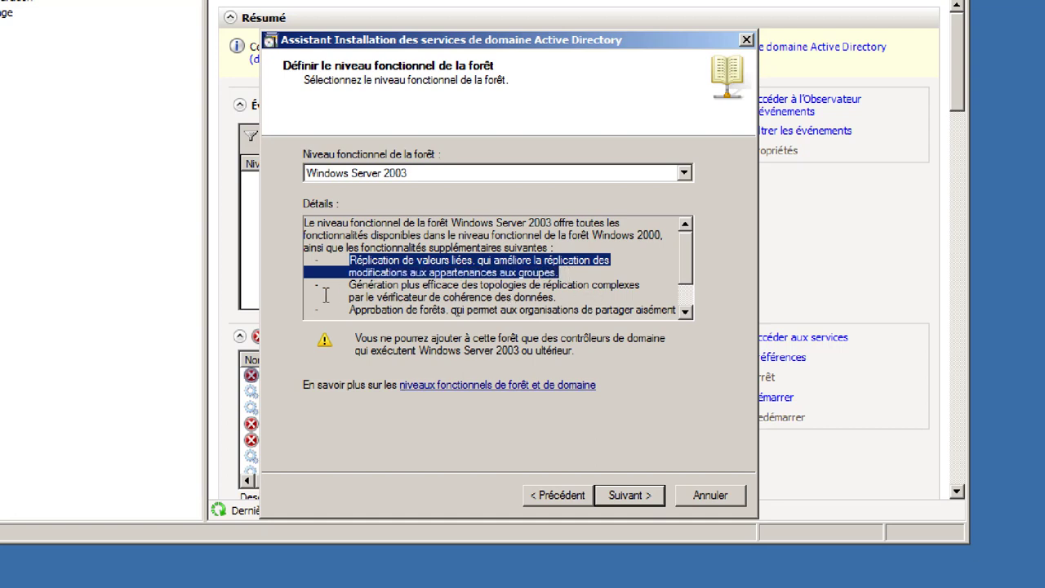
{"action": "left_click_drag", "start_coordinate": [350, 297], "coordinate": [570, 299]}
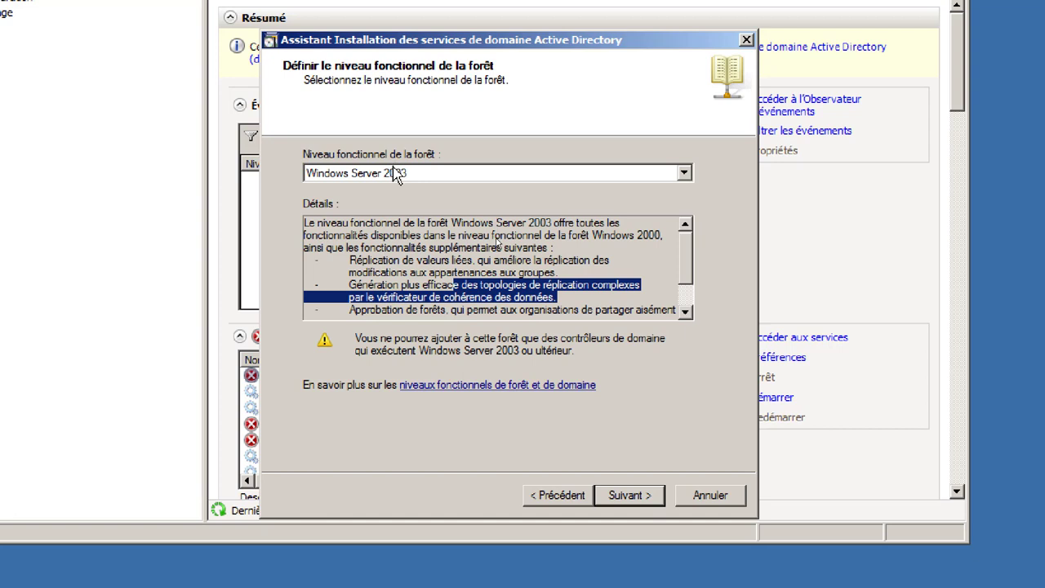
Step: Select Windows Server 2008 R2 from the forest functional level list
{"action": "left_click", "coordinate": [394, 174]}
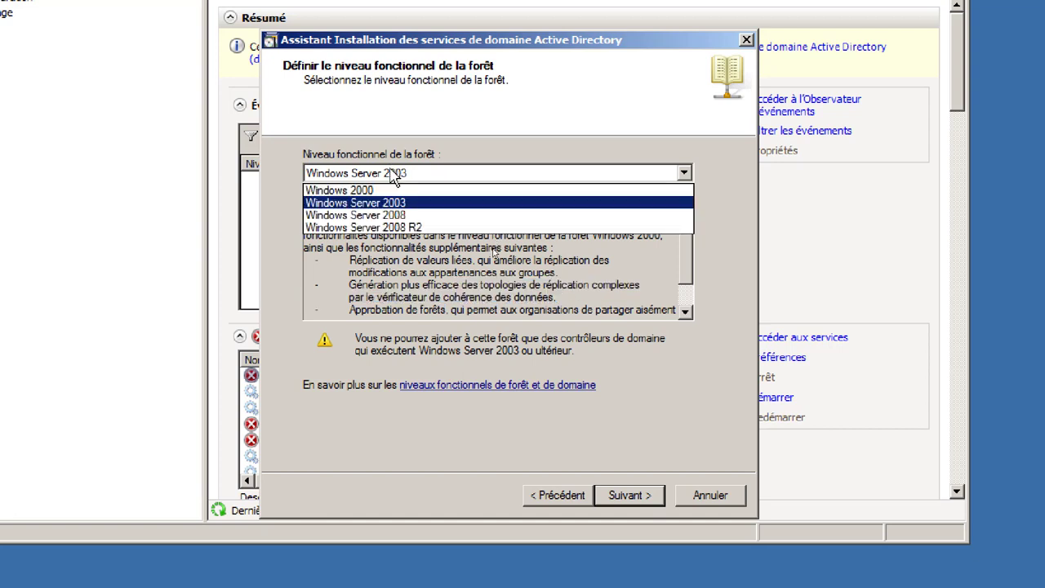
{"action": "left_click", "coordinate": [391, 227]}
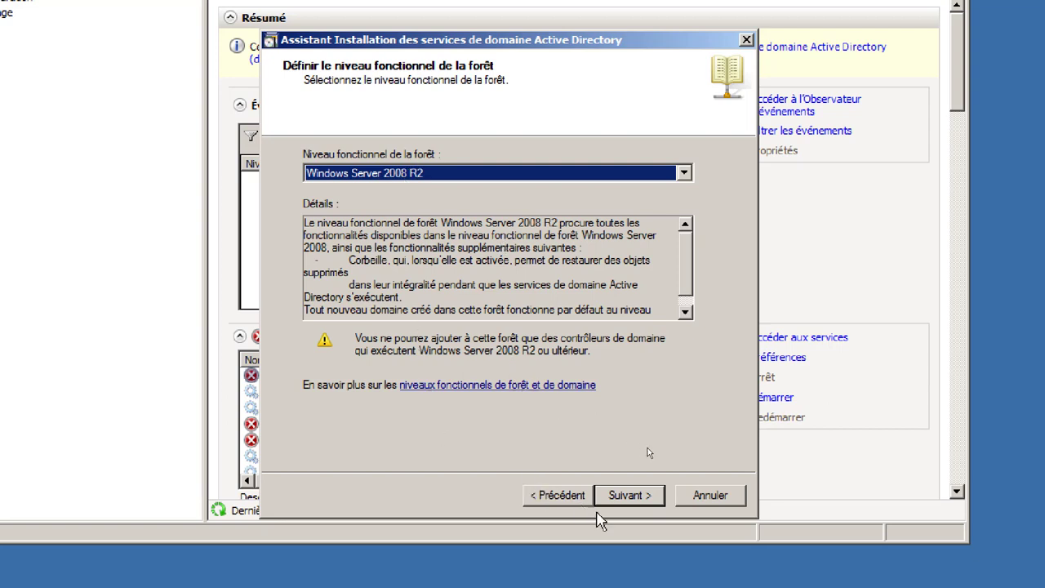
Step: Keep the default DNS, global catalog and folder settings, accepting the DNS delegation warning
{"action": "left_click", "coordinate": [657, 497]}
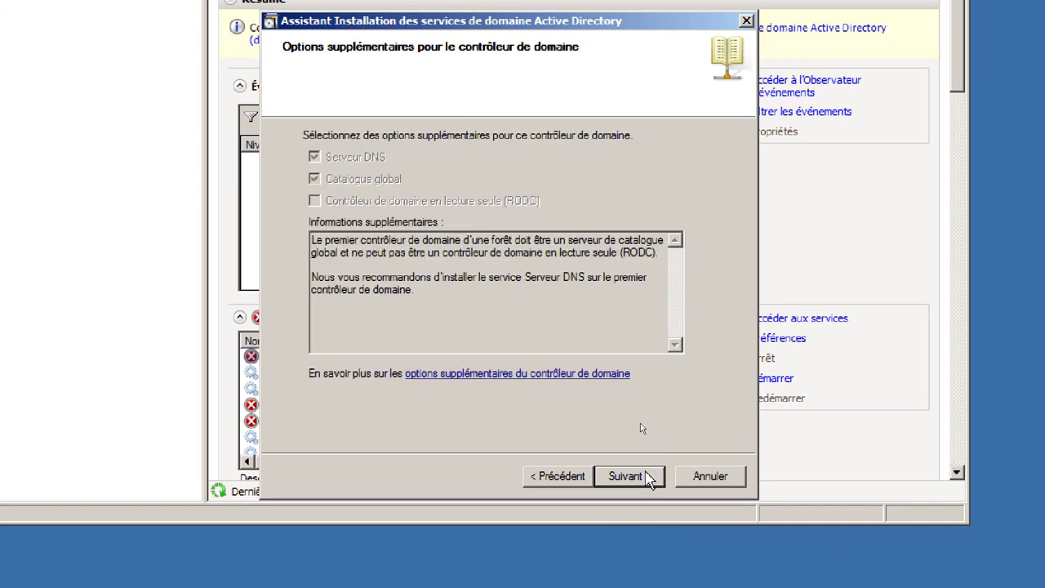
{"action": "left_click", "coordinate": [651, 479]}
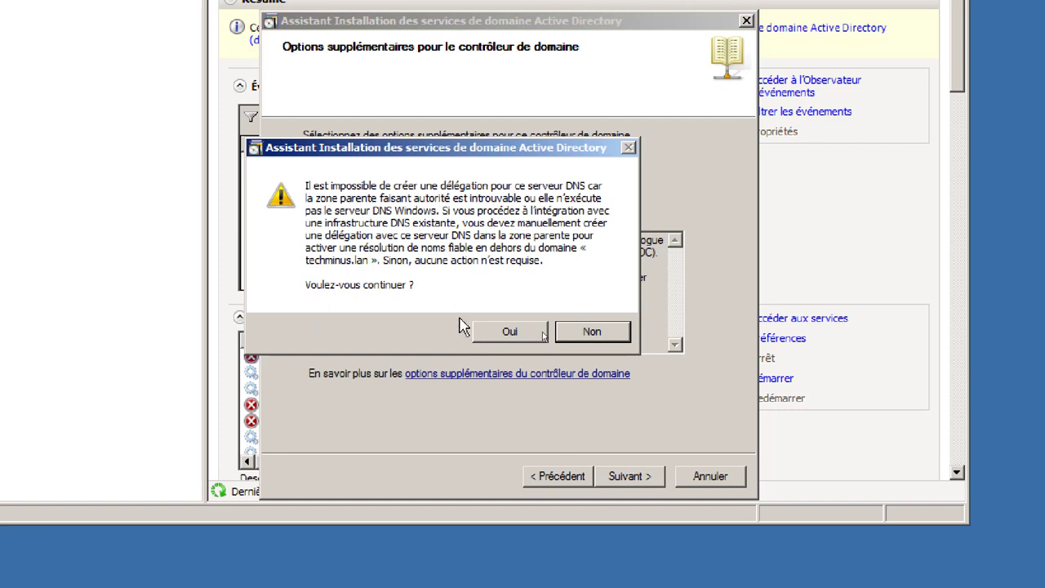
{"action": "left_click", "coordinate": [519, 337]}
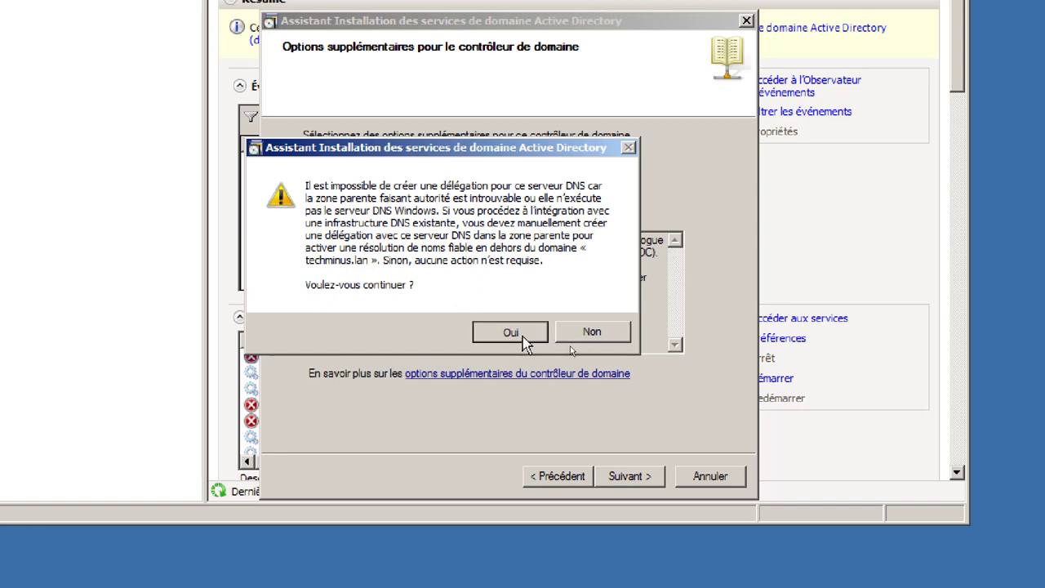
{"action": "left_click", "coordinate": [629, 477]}
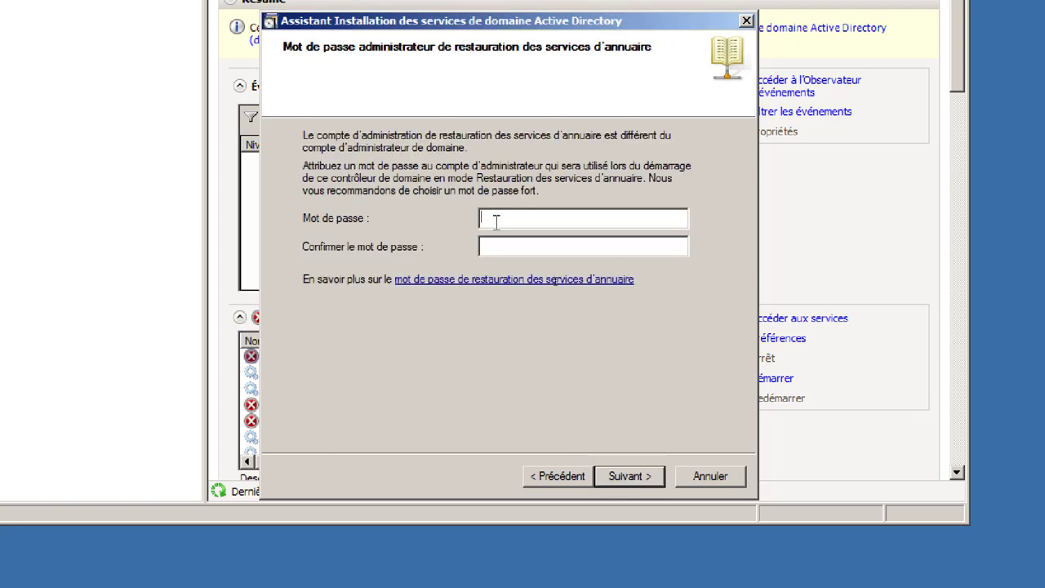
Step: Enter and confirm the restore-mode administrator password, then launch the installation from the summary
{"action": "type", "text": "*********"}
{"action": "key", "text": "BackSpace"}
{"action": "key", "text": "BackSpace"}
{"action": "key", "text": "BackSpace"}
{"action": "key", "text": "BackSpace"}
{"action": "key", "text": "BackSpace"}
{"action": "key", "text": "BackSpace"}
{"action": "key", "text": "BackSpace"}
{"action": "key", "text": "BackSpace"}
{"action": "key", "text": "BackSpace"}
{"action": "type", "text": "**************"}
{"action": "key", "text": "Tab"}
{"action": "type", "text": "******"}
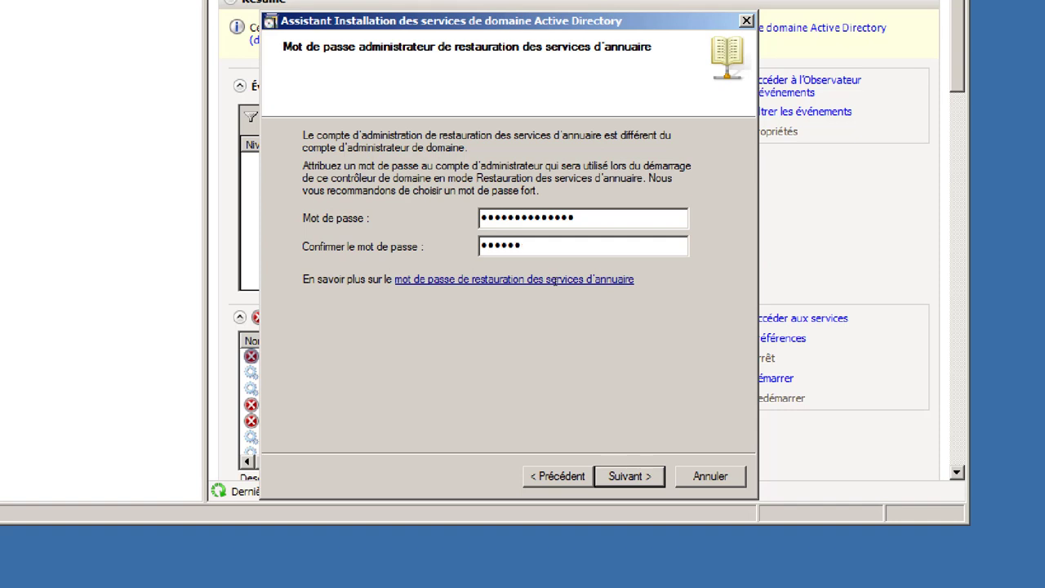
{"action": "type", "text": "*********"}
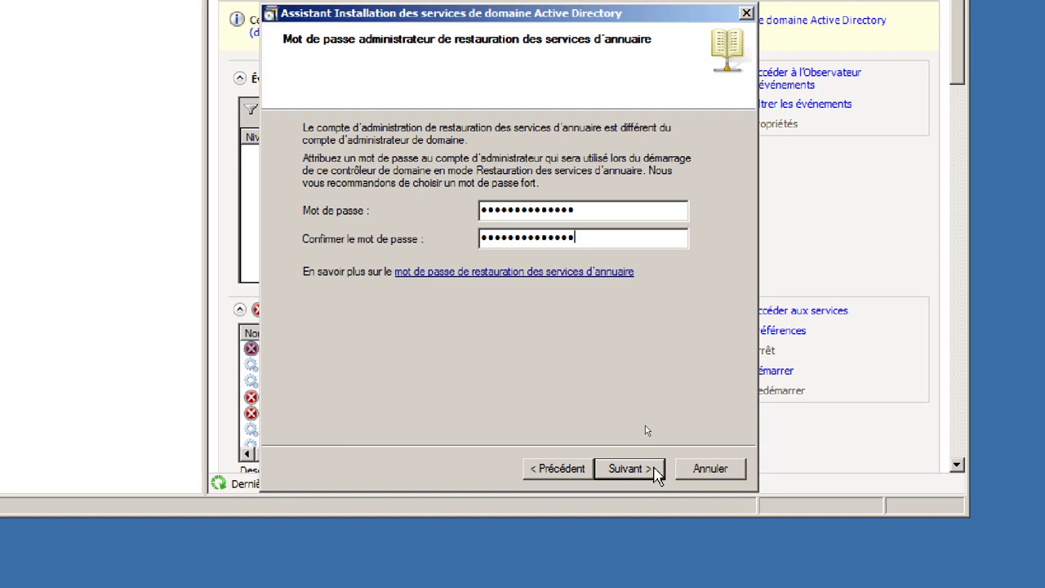
{"action": "left_click", "coordinate": [657, 472]}
{"action": "left_click", "coordinate": [654, 470]}
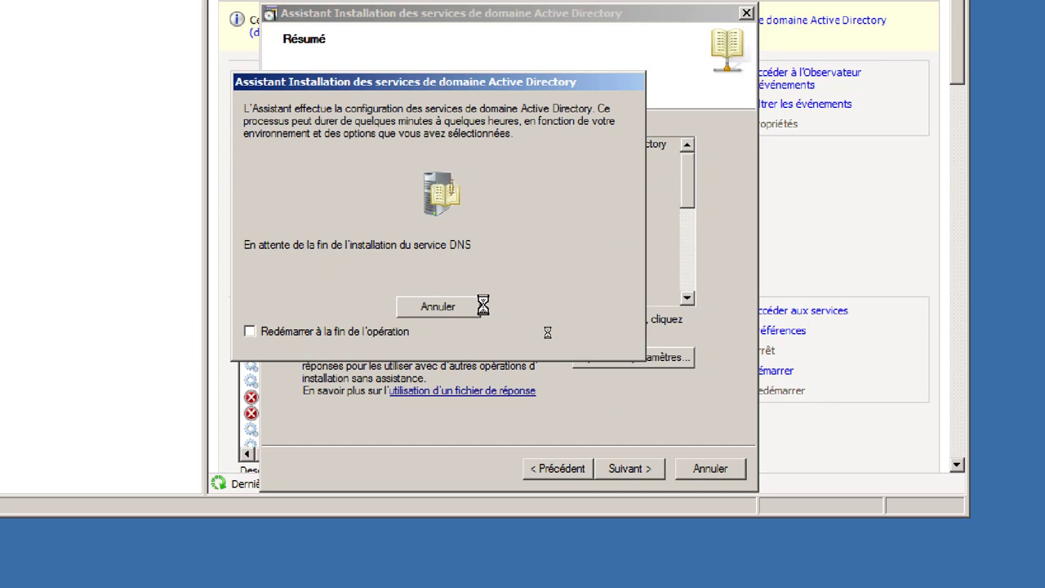
Step: Tick 'Redémarrer à la fin de l'opération' so the server reboots after installation
{"action": "left_click", "coordinate": [249, 331]}
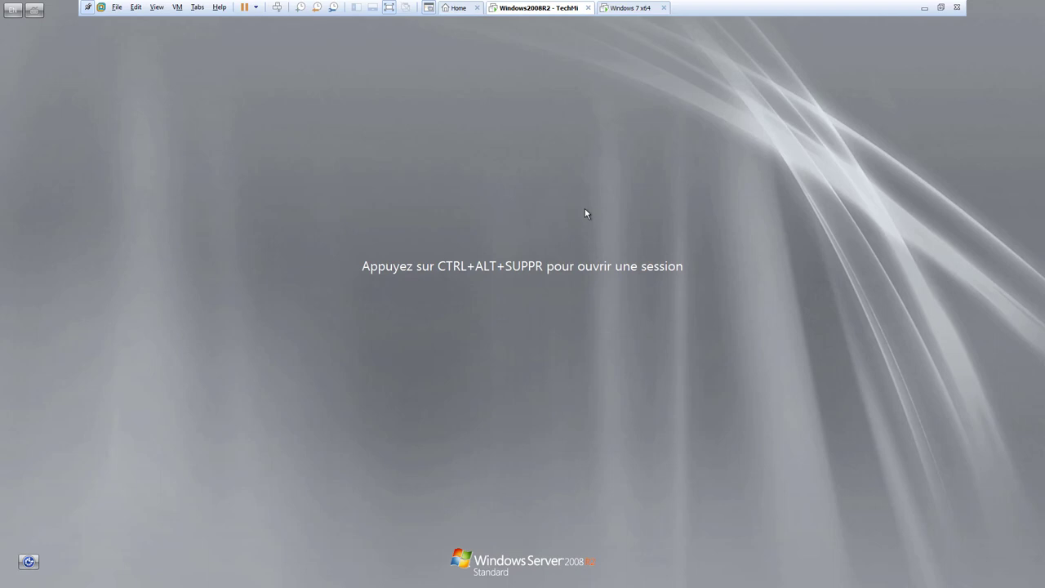
Step: Bring up the TECHMINUS\Administrateur logon on the server, then switch to the Windows 7 VM
{"action": "key", "text": "ctrl+alt+Insert"}
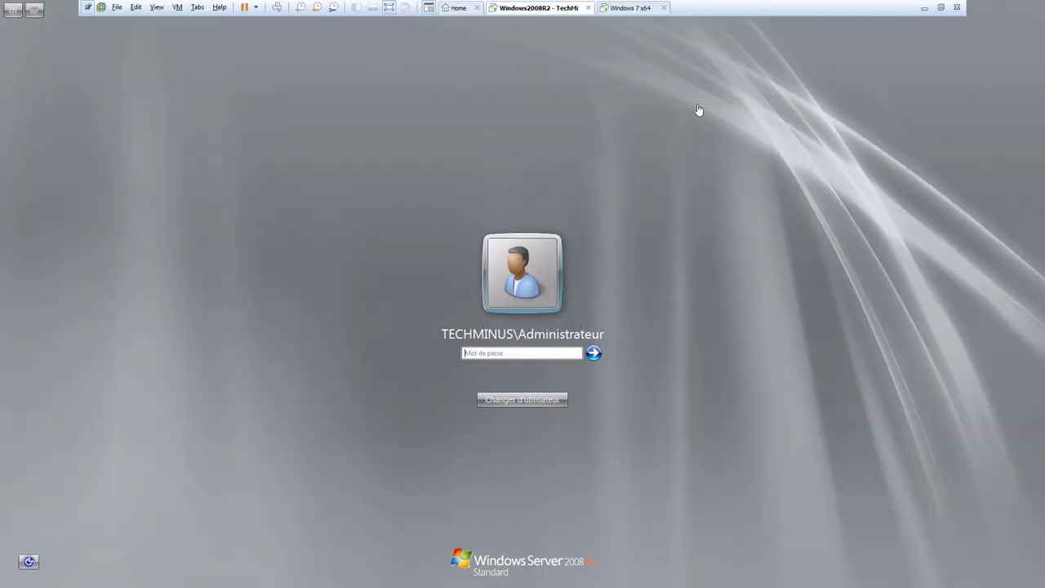
{"action": "left_click", "coordinate": [618, 8]}
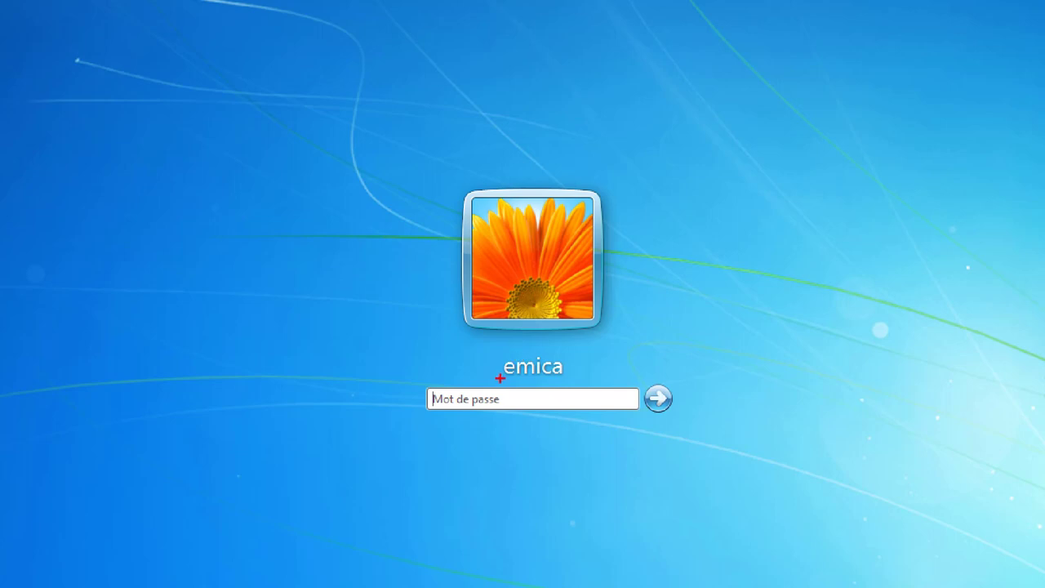
Step: Sign in to the Windows 7 local account, retrying after an incorrect password
{"action": "mouse_move", "coordinate": [477, 343]}
{"action": "left_mouse_down"}
{"action": "mouse_move", "coordinate": [535, 382]}
{"action": "mouse_move", "coordinate": [598, 386]}
{"action": "left_mouse_up"}
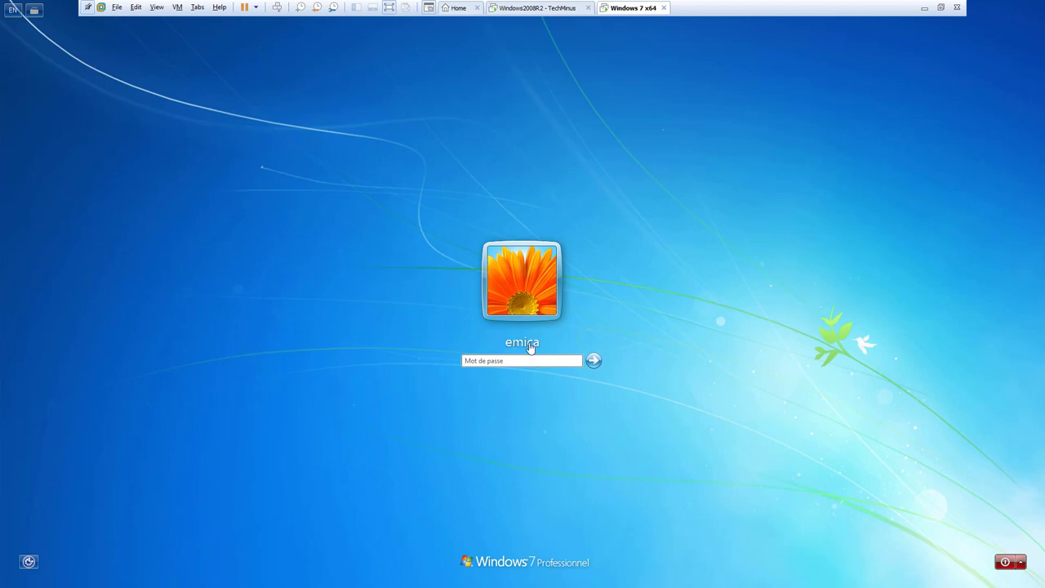
{"action": "left_click", "coordinate": [530, 358]}
{"action": "type", "text": "******"}
{"action": "key", "text": "Return"}
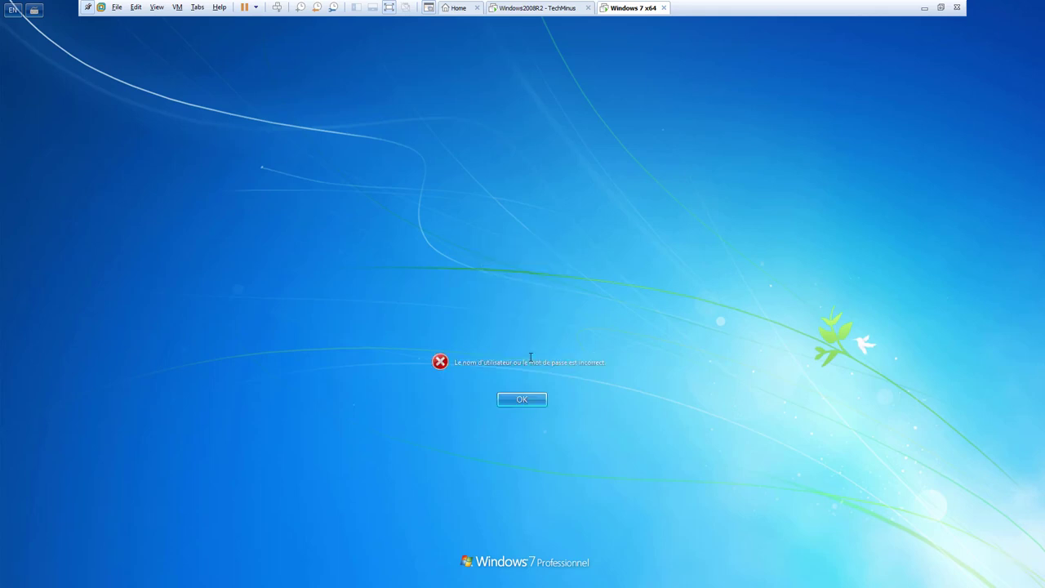
{"action": "key", "text": "Return"}
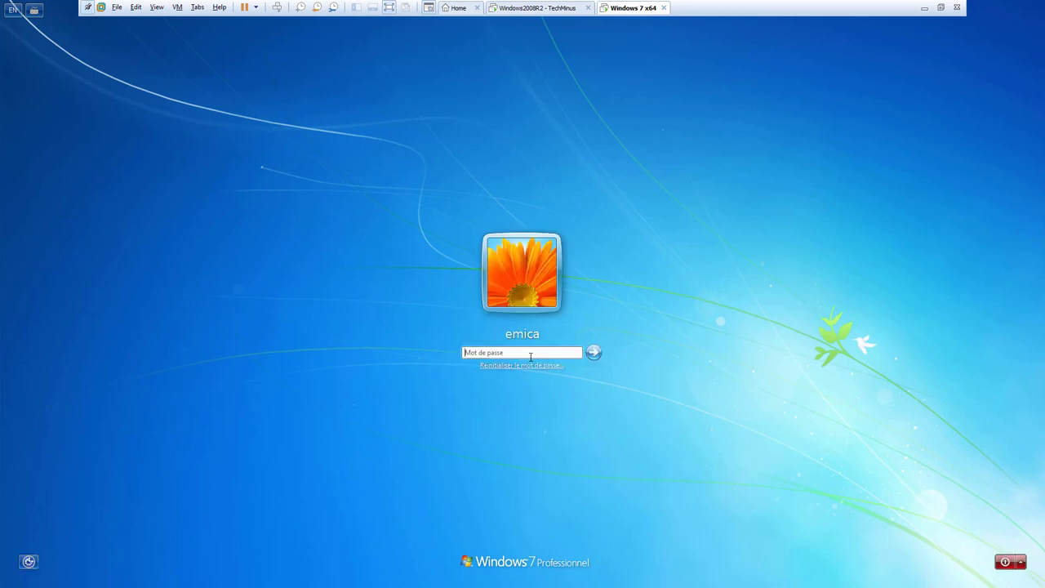
{"action": "type", "text": "*******"}
{"action": "key", "text": "Return"}
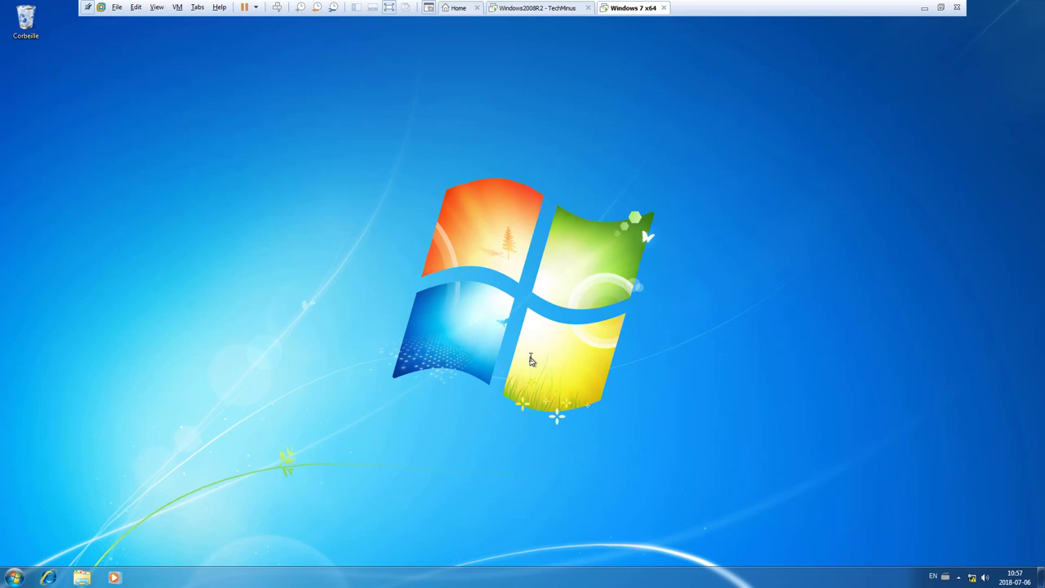
Step: On the Windows2008R2 VM, sign in as the domain Administrateur with its password
{"action": "left_click", "coordinate": [545, 10]}
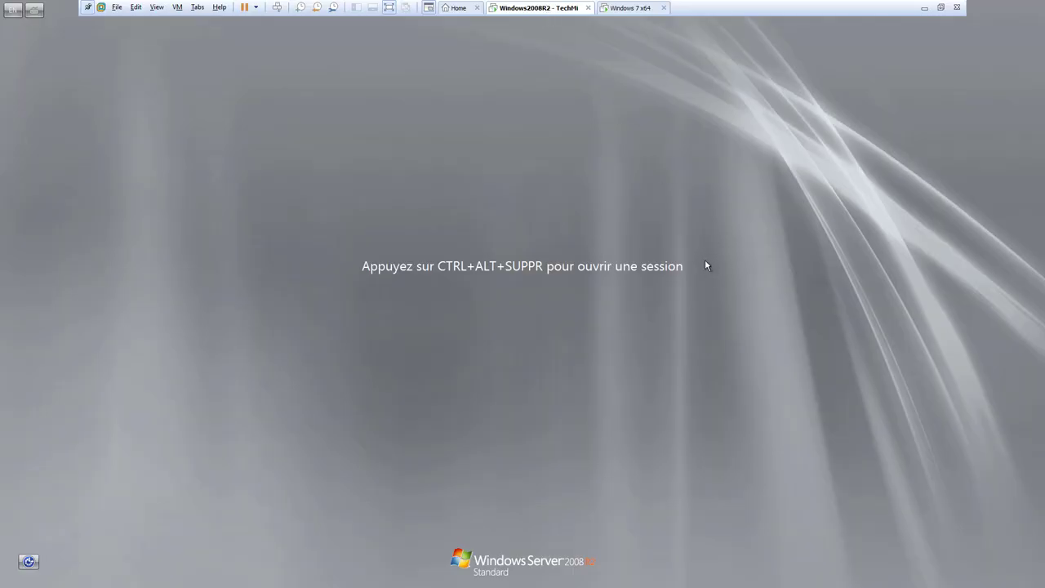
{"action": "key", "text": "ctrl+alt+Insert"}
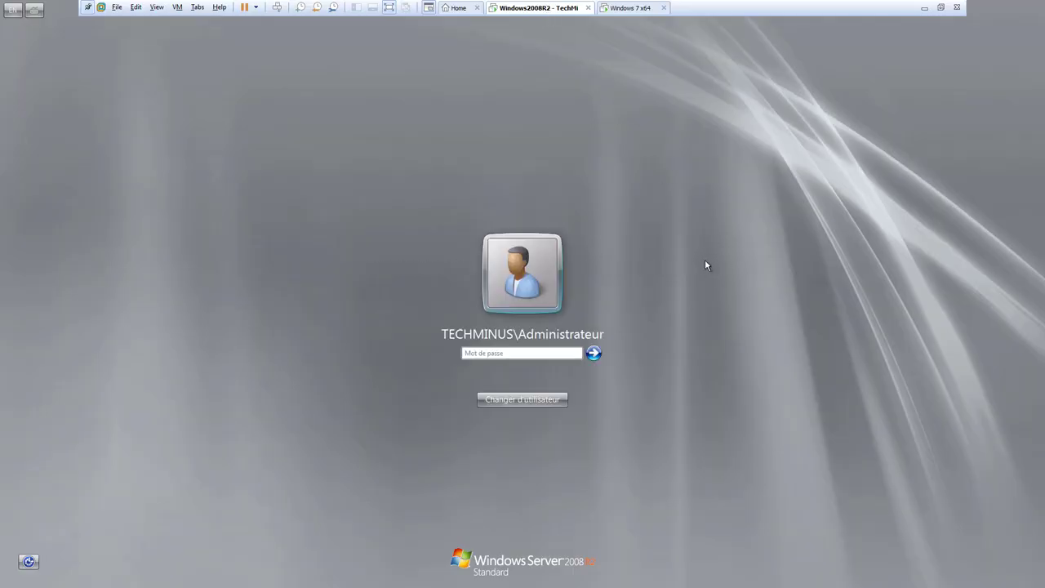
{"action": "left_click", "coordinate": [568, 357]}
{"action": "type", "text": "••••••••"}
{"action": "key", "text": "Return"}
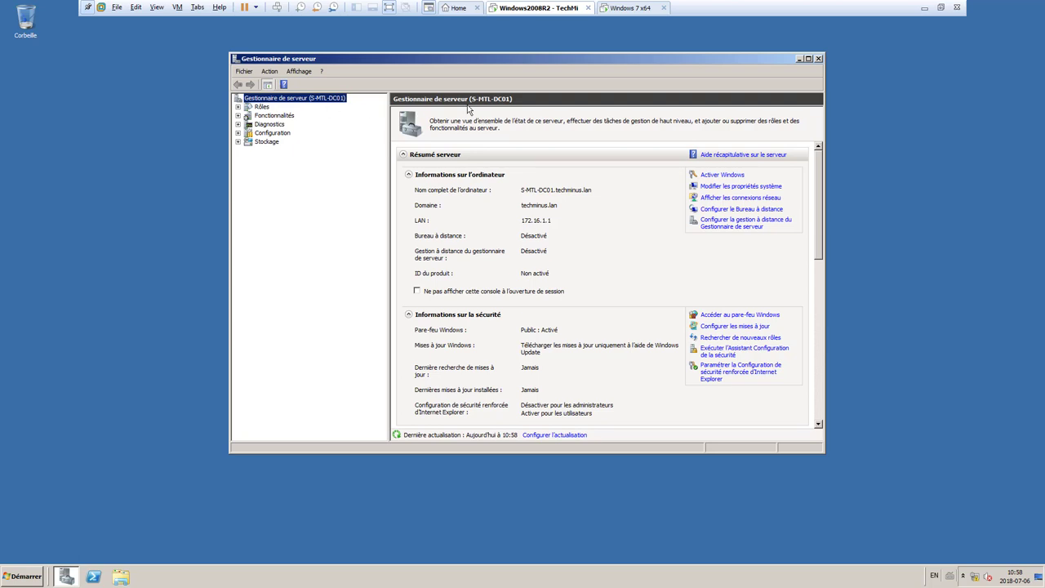
Step: Expand Rôles, Serveur DNS and DNS to list the S-MTL-DC01 DNS folders
{"action": "left_click", "coordinate": [238, 107]}
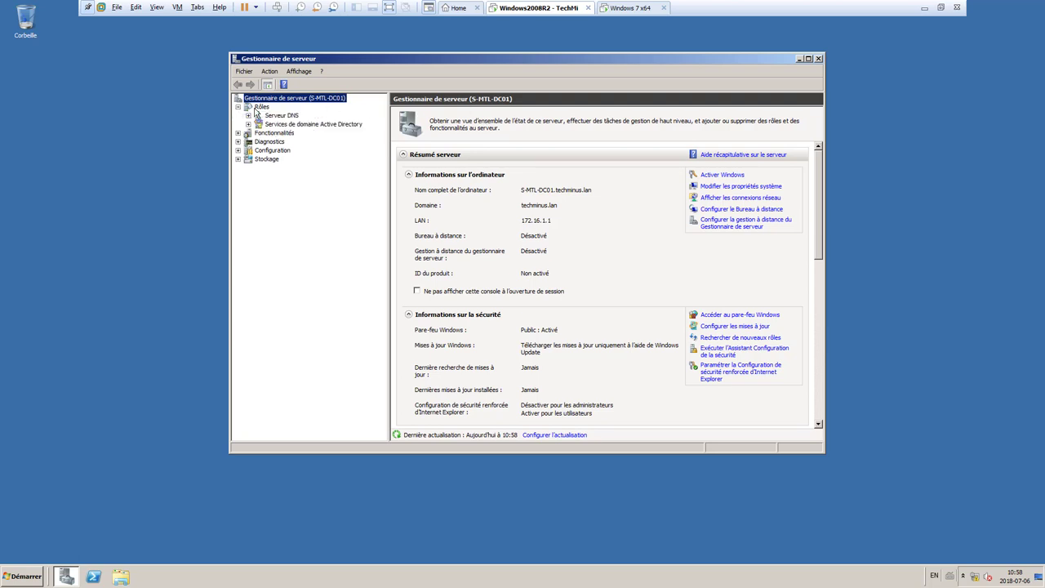
{"action": "left_click", "coordinate": [282, 115]}
{"action": "left_click", "coordinate": [249, 115]}
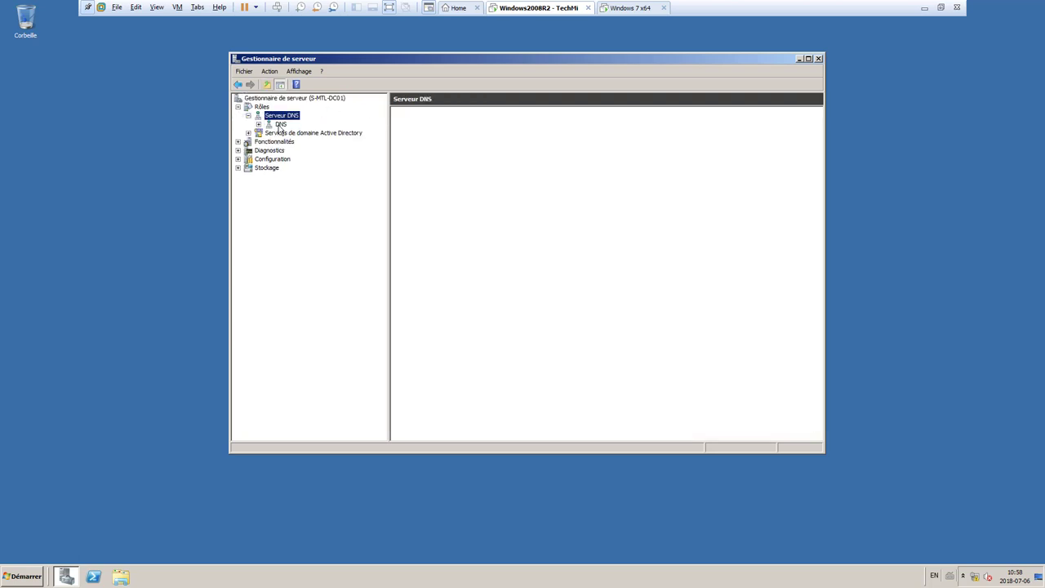
{"action": "left_click", "coordinate": [280, 124]}
{"action": "left_click", "coordinate": [258, 124]}
{"action": "left_click", "coordinate": [301, 132]}
{"action": "left_click", "coordinate": [268, 132]}
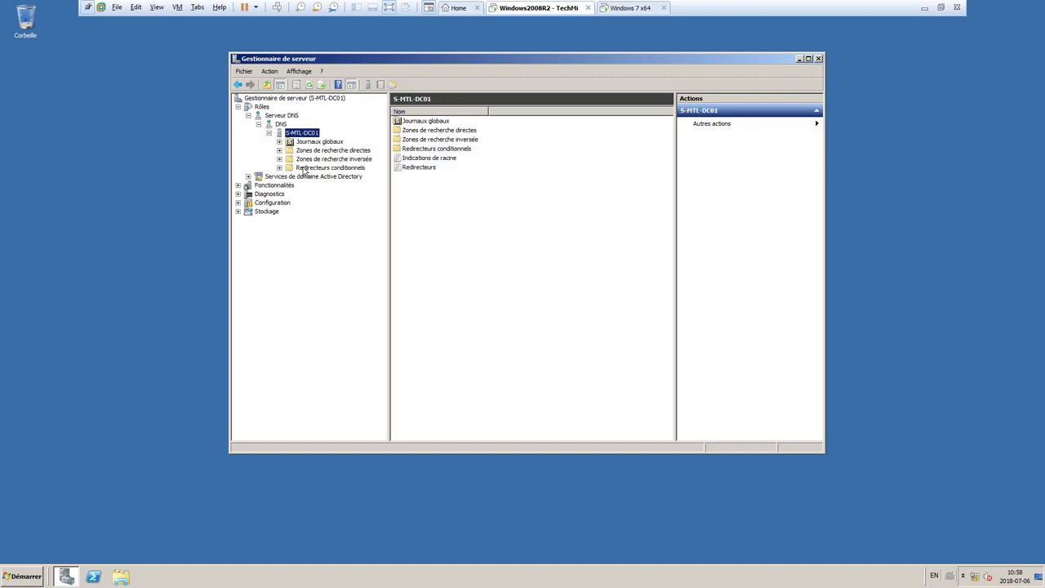
Step: Expand AD Domain Services and AD Users and Computers to reveal the techminus.lan containers
{"action": "left_click", "coordinate": [249, 178]}
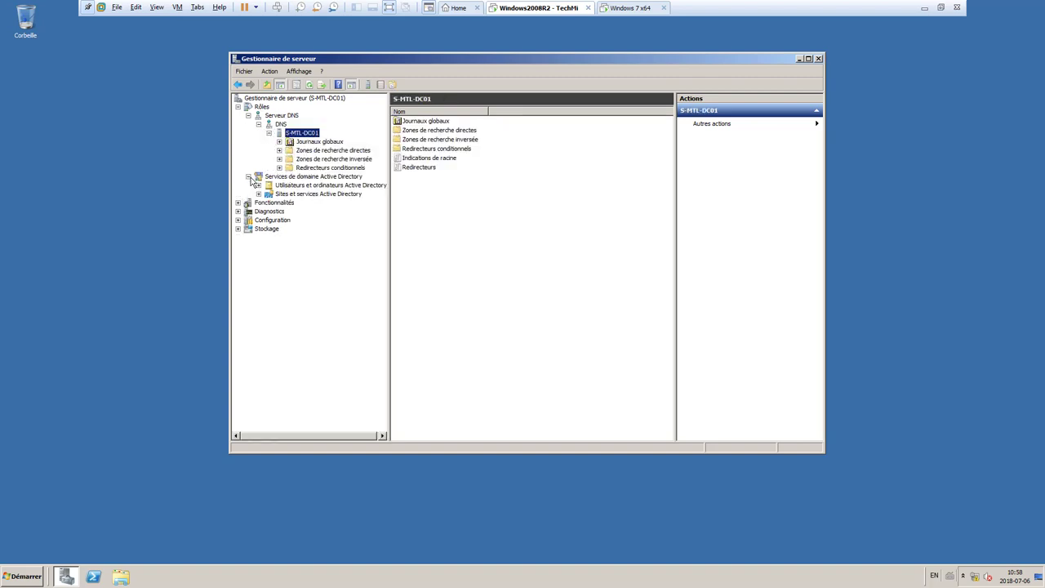
{"action": "left_click", "coordinate": [318, 177]}
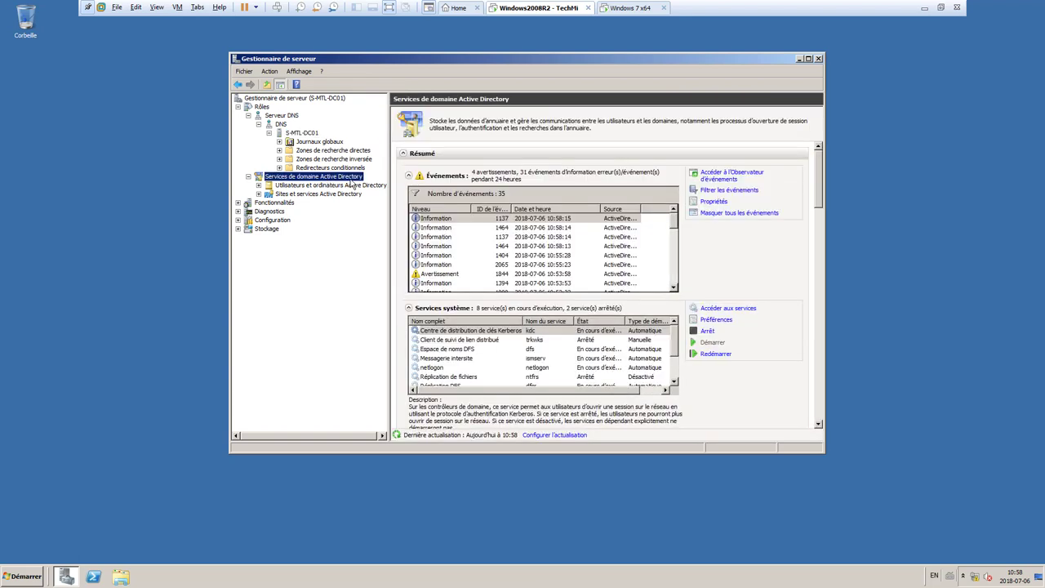
{"action": "left_click", "coordinate": [300, 186]}
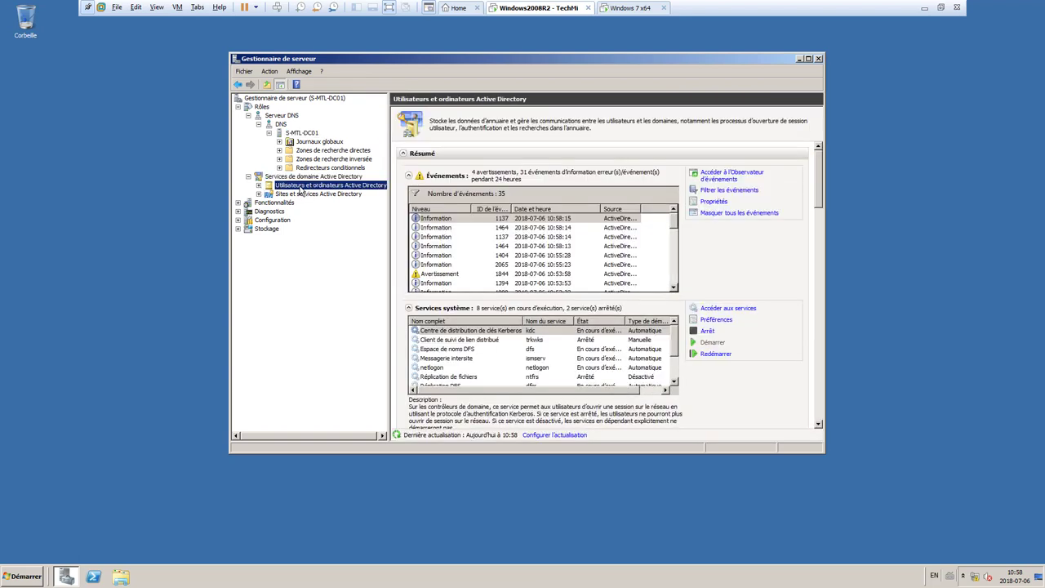
{"action": "left_click", "coordinate": [258, 186]}
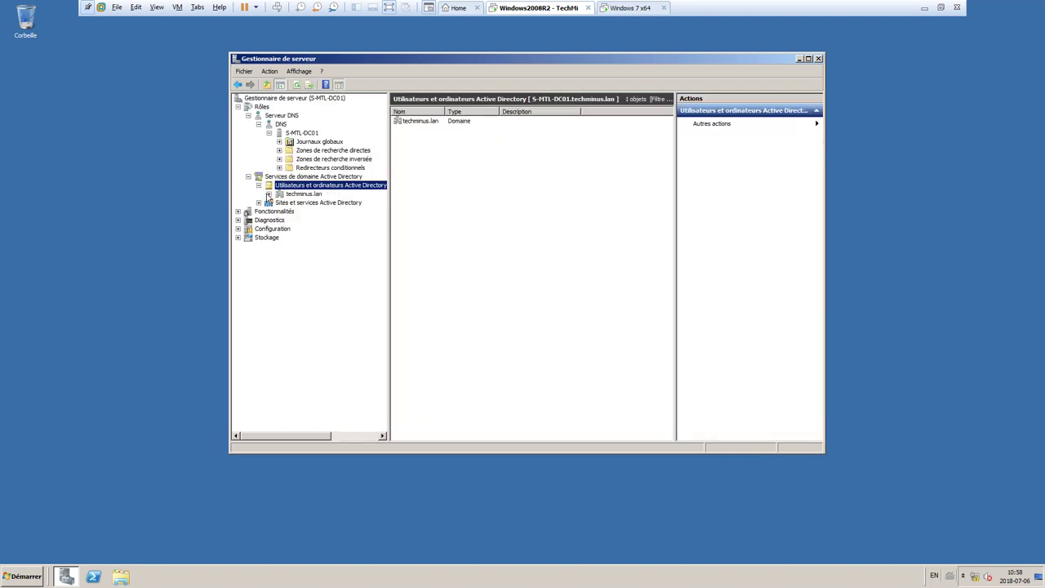
{"action": "left_click", "coordinate": [270, 194]}
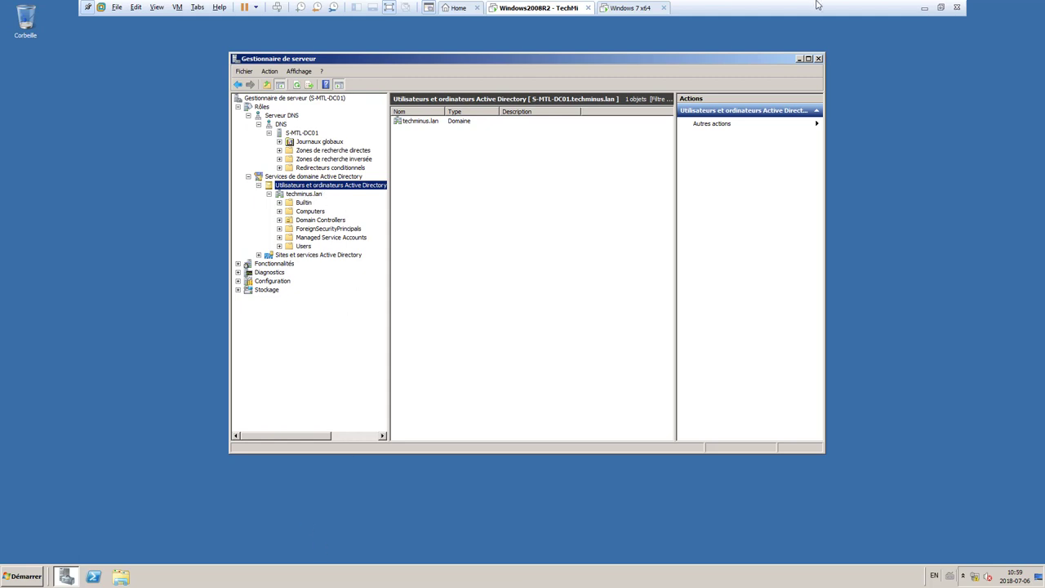
Step: Minimize the VM and review the assignment, selecting 'OU_' and 'UtilisateurTechMinus.csv'
{"action": "left_click", "coordinate": [923, 6]}
{"action": "left_click", "coordinate": [397, 249]}
{"action": "scroll", "coordinate": [396, 249], "scroll_direction": "up", "scroll_amount": 3}
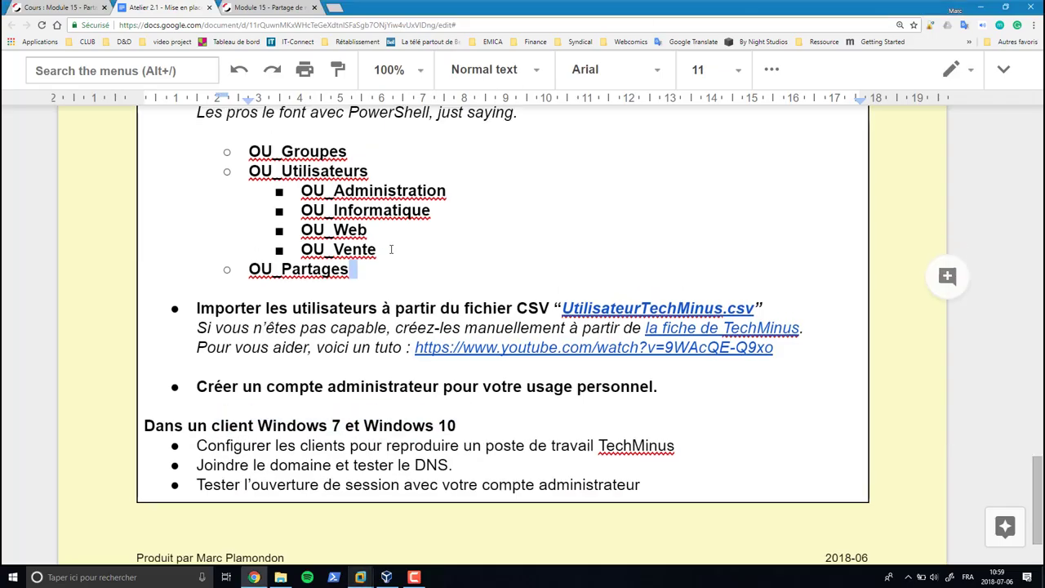
{"action": "left_click_drag", "start_coordinate": [250, 241], "coordinate": [282, 242]}
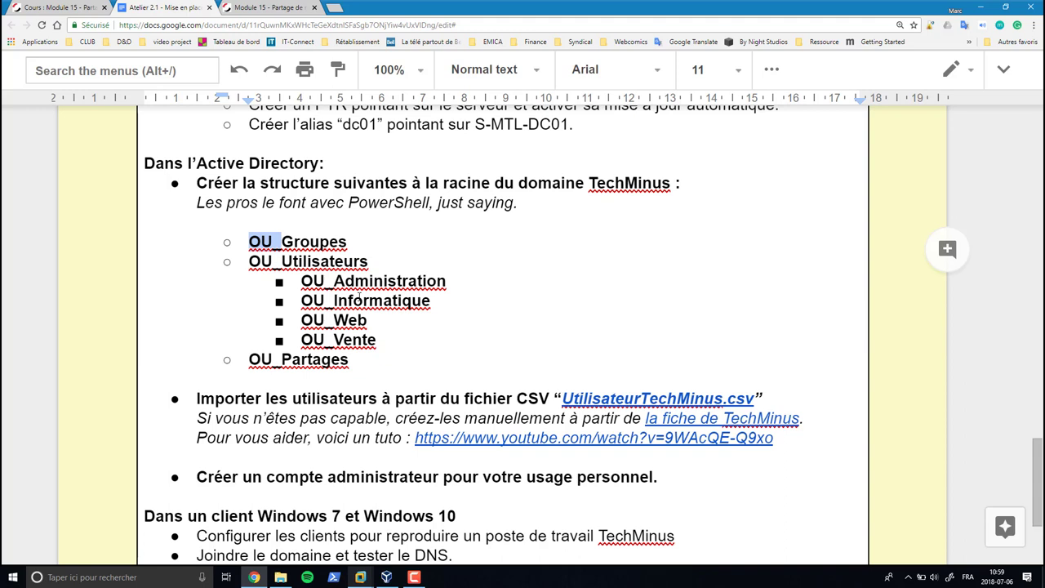
{"action": "scroll", "coordinate": [359, 298], "scroll_direction": "down", "scroll_amount": 1}
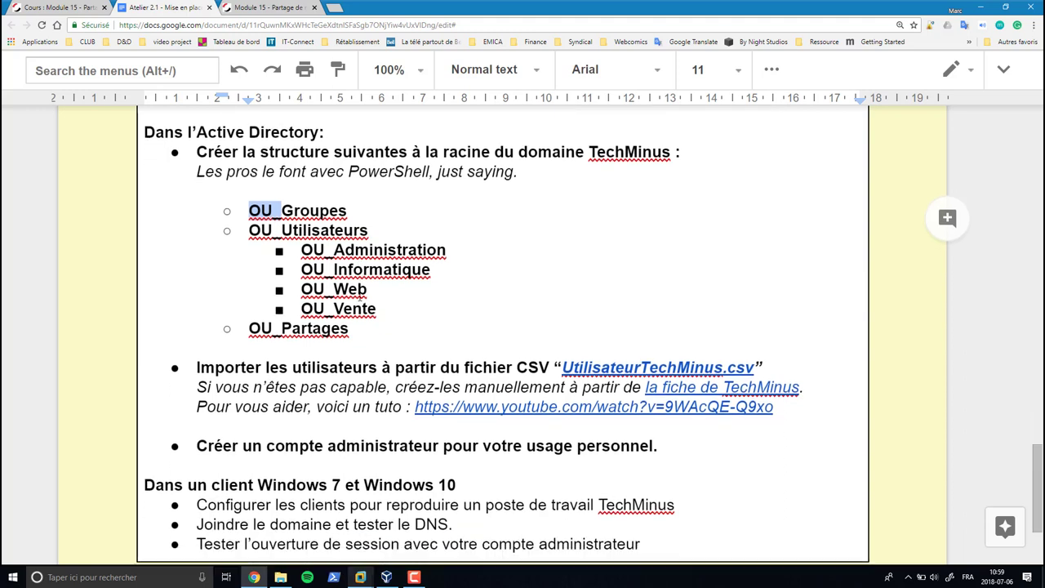
{"action": "left_click_drag", "start_coordinate": [539, 344], "coordinate": [767, 341]}
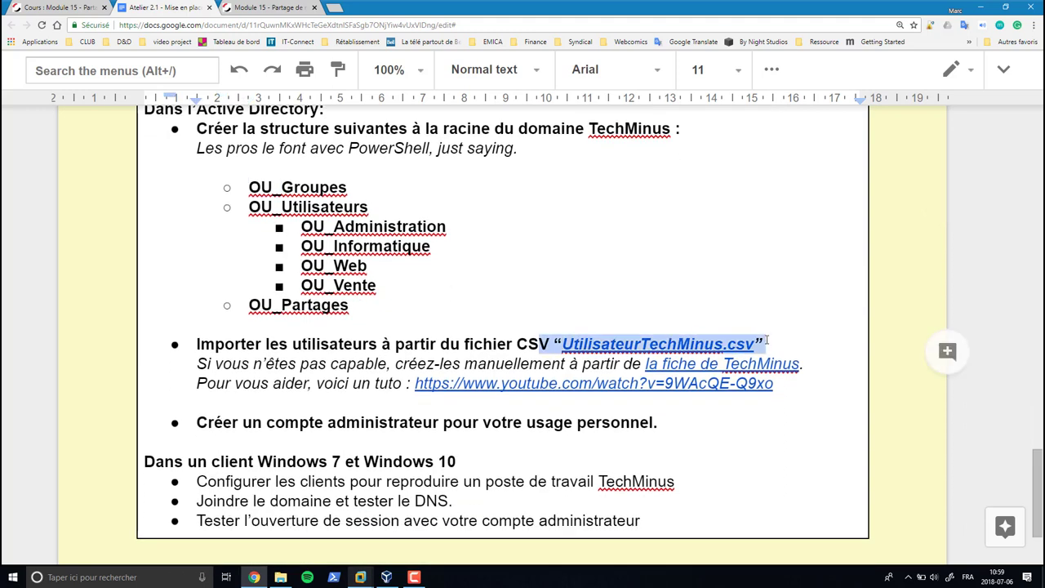
{"action": "left_click", "coordinate": [396, 329]}
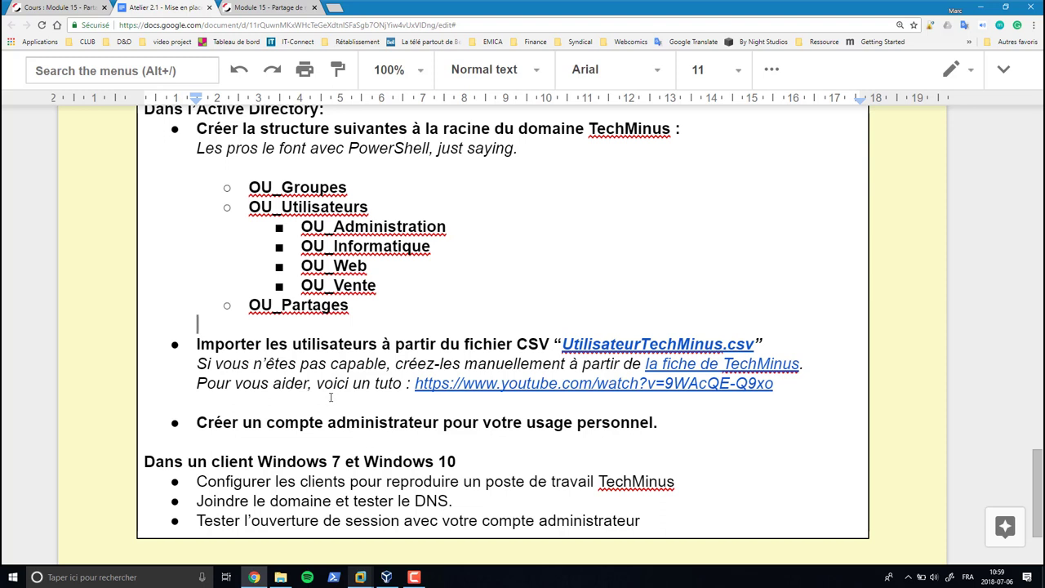
Step: Highlight the personal administrator account task, then return to the Windows Server VM
{"action": "left_click_drag", "start_coordinate": [619, 422], "coordinate": [627, 423]}
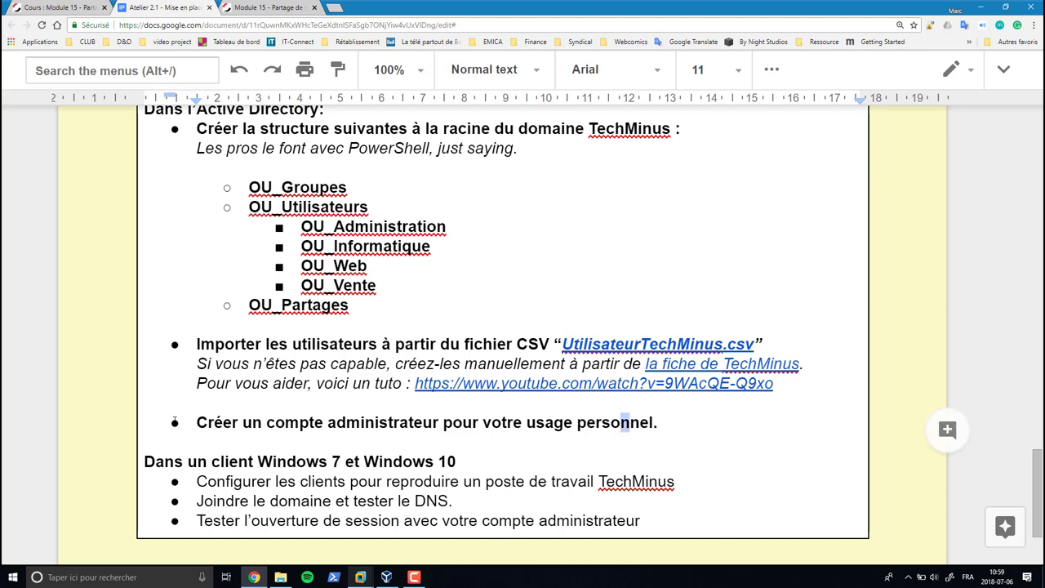
{"action": "left_click_drag", "start_coordinate": [196, 422], "coordinate": [652, 422]}
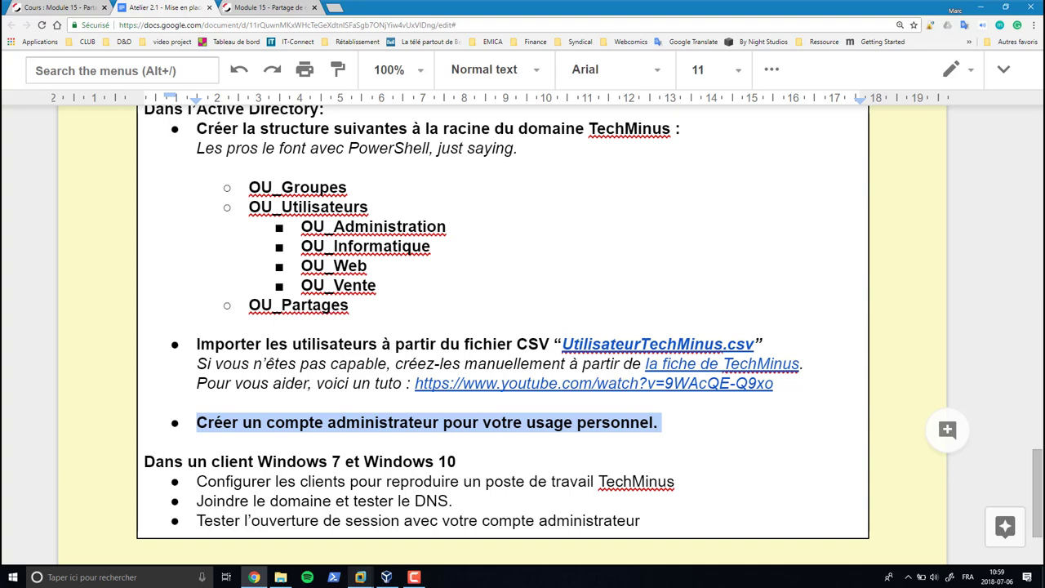
{"action": "left_click", "coordinate": [360, 578]}
{"action": "left_click", "coordinate": [346, 539]}
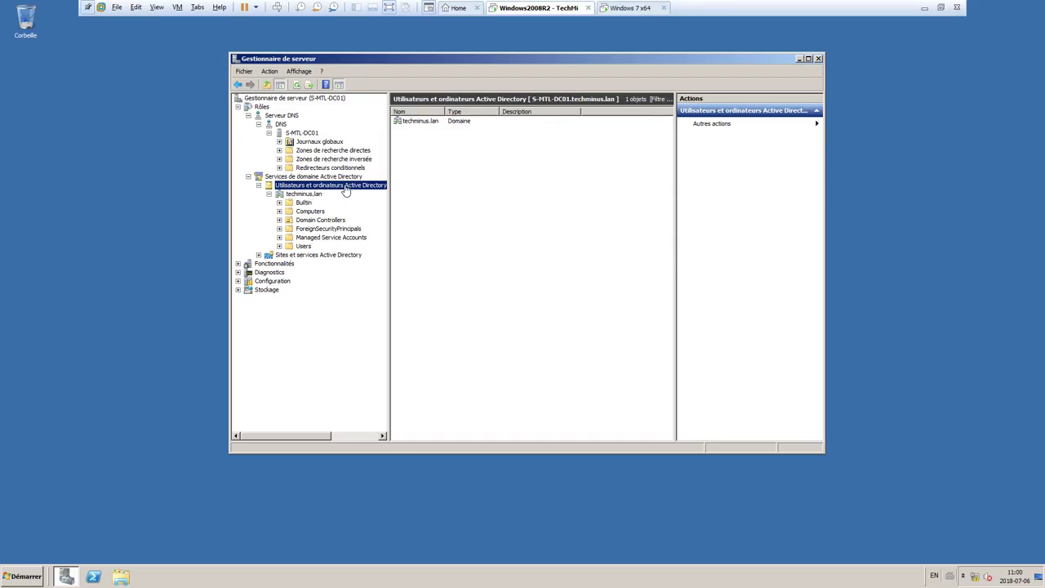
Step: Open the techminus.lan Users container and select the Administrateur account
{"action": "left_click", "coordinate": [309, 248]}
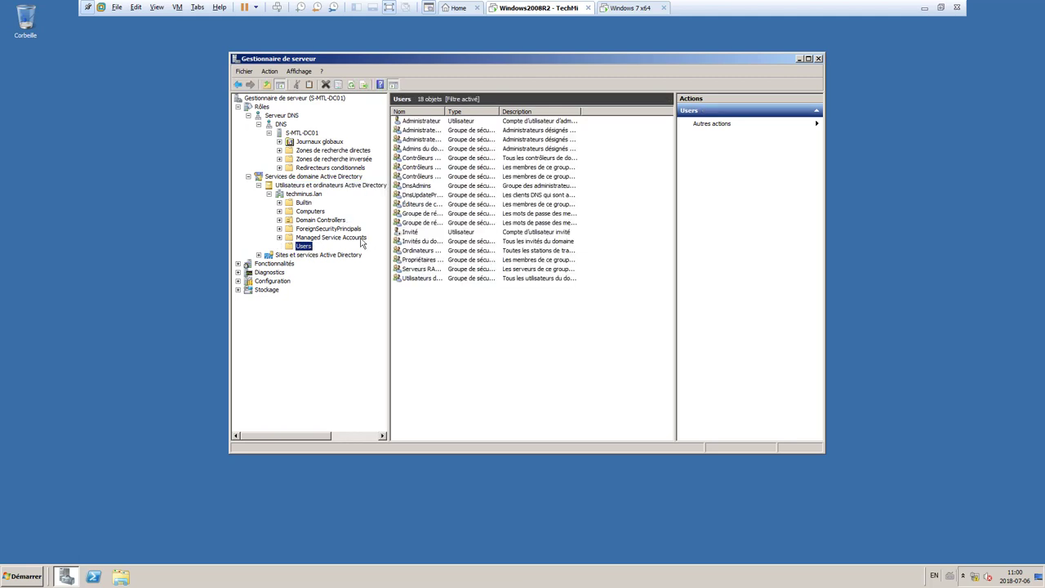
{"action": "left_click", "coordinate": [422, 122]}
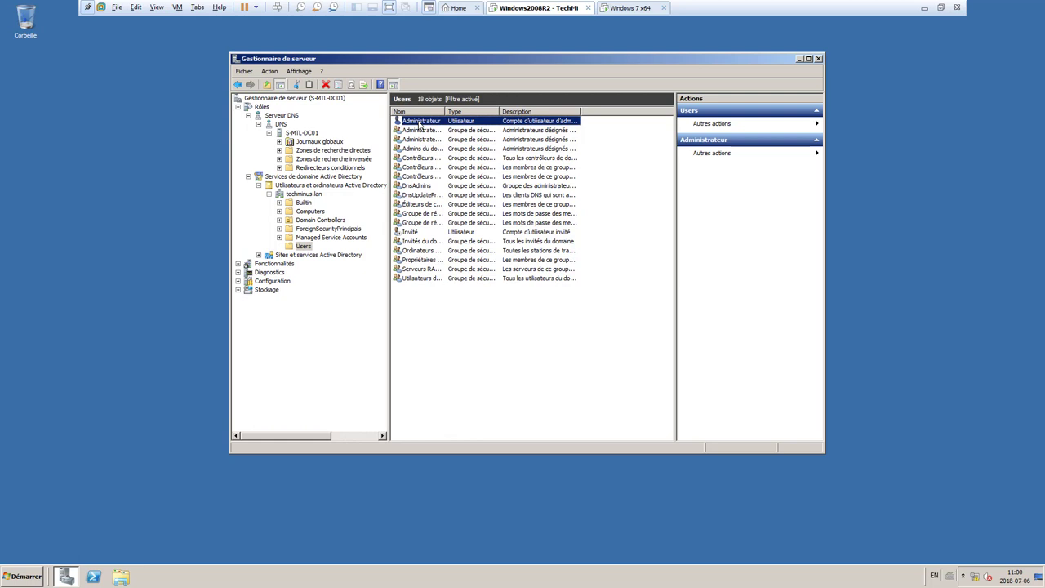
Step: Copy Administrateur into a new user, entering the user's full name and logon name
{"action": "right_click", "coordinate": [420, 125]}
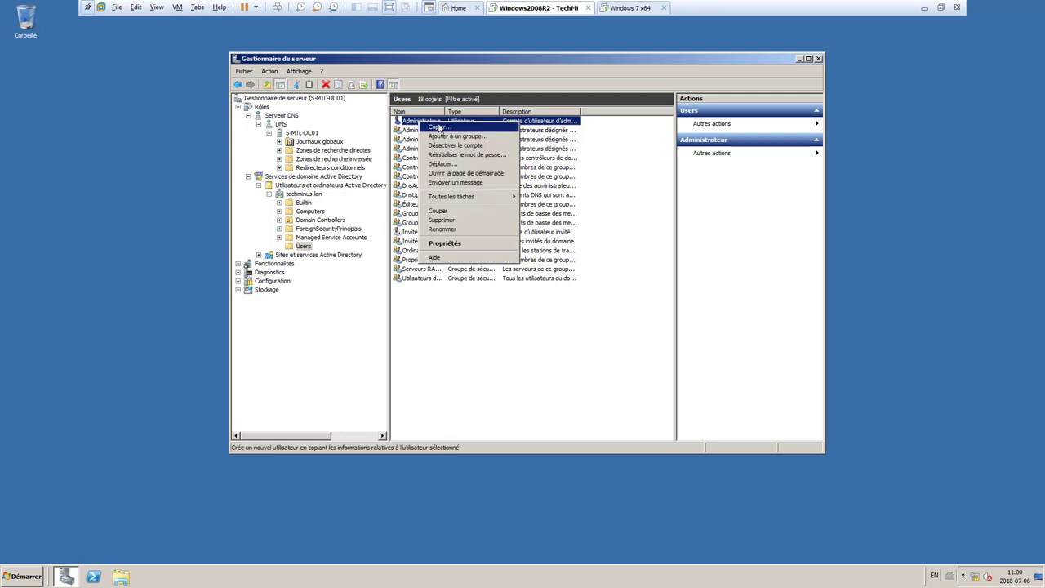
{"action": "left_click", "coordinate": [448, 134]}
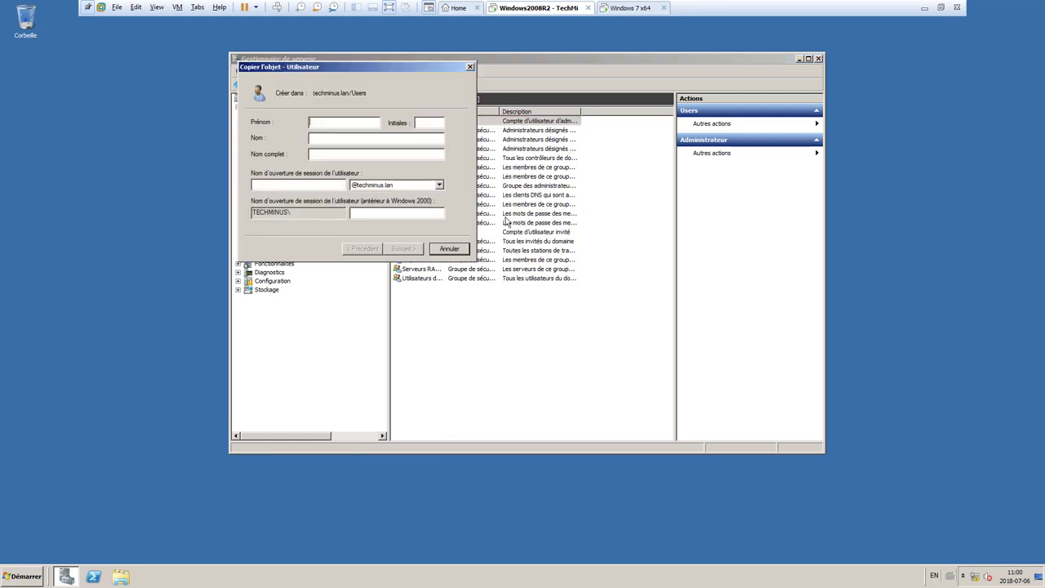
{"action": "type", "text": "Marc "}
{"action": "type", "text": "Plamondon"}
{"action": "key", "text": "Tab"}
{"action": "key", "text": "Tab"}
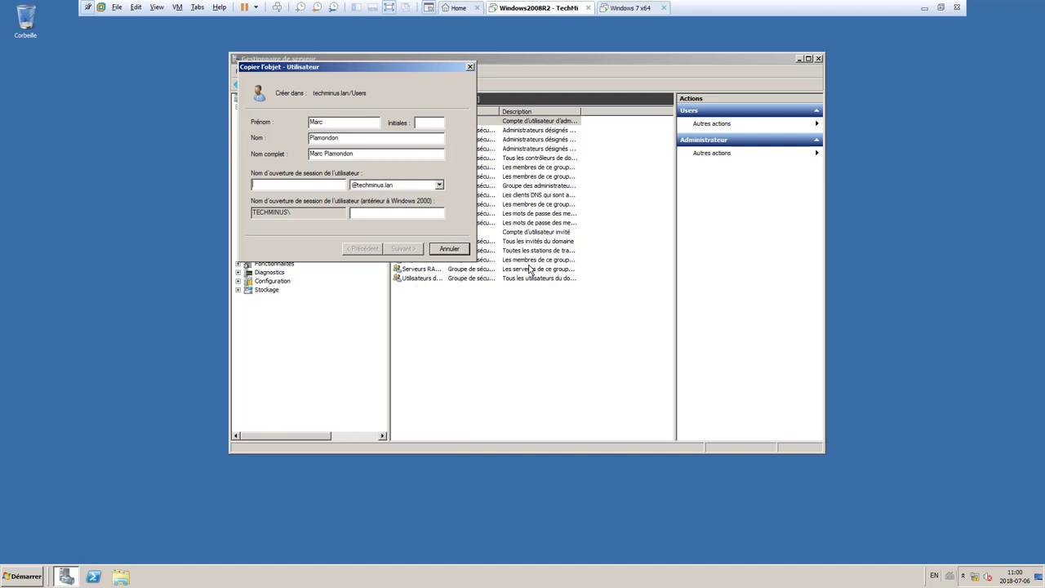
{"action": "type", "text": "plamondon"}
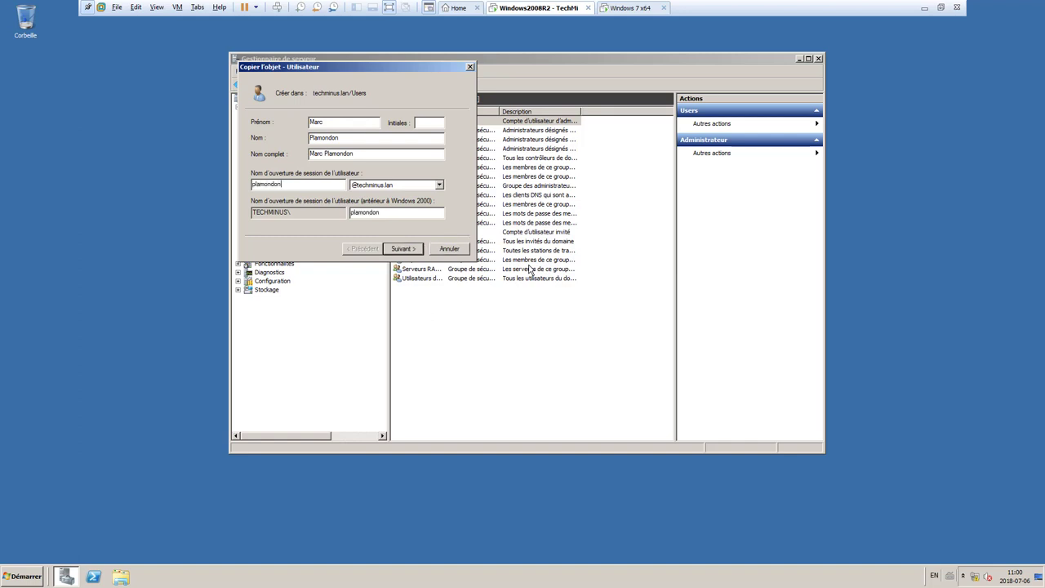
{"action": "type", "text": ".m"}
Step: Set the account password to never expire and finish creating the user
{"action": "left_click", "coordinate": [410, 253]}
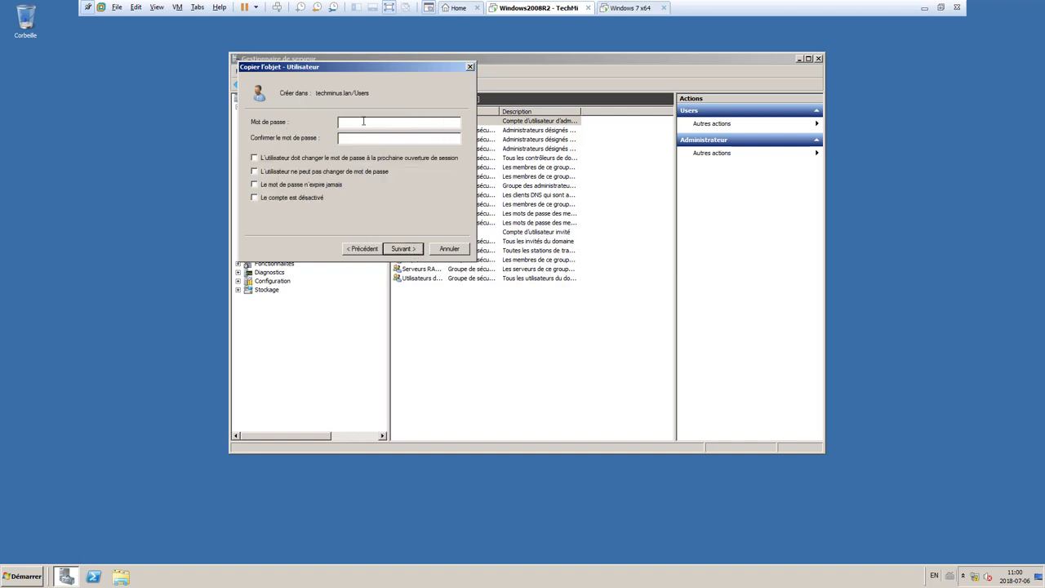
{"action": "type", "text": "••••••"}
{"action": "type", "text": "••••••"}
{"action": "type", "text": "•"}
{"action": "left_click", "coordinate": [254, 186]}
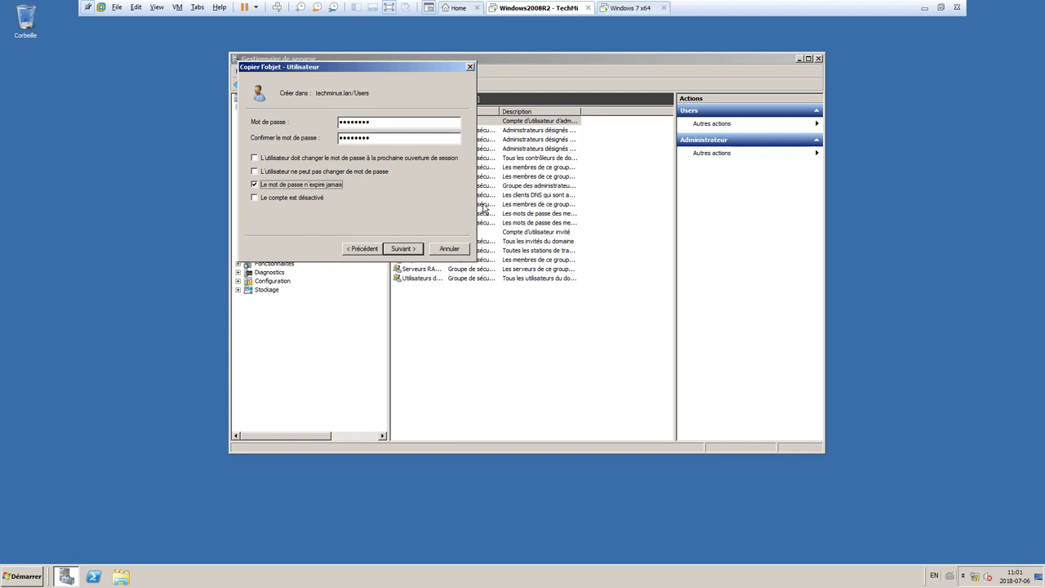
{"action": "left_click", "coordinate": [408, 251]}
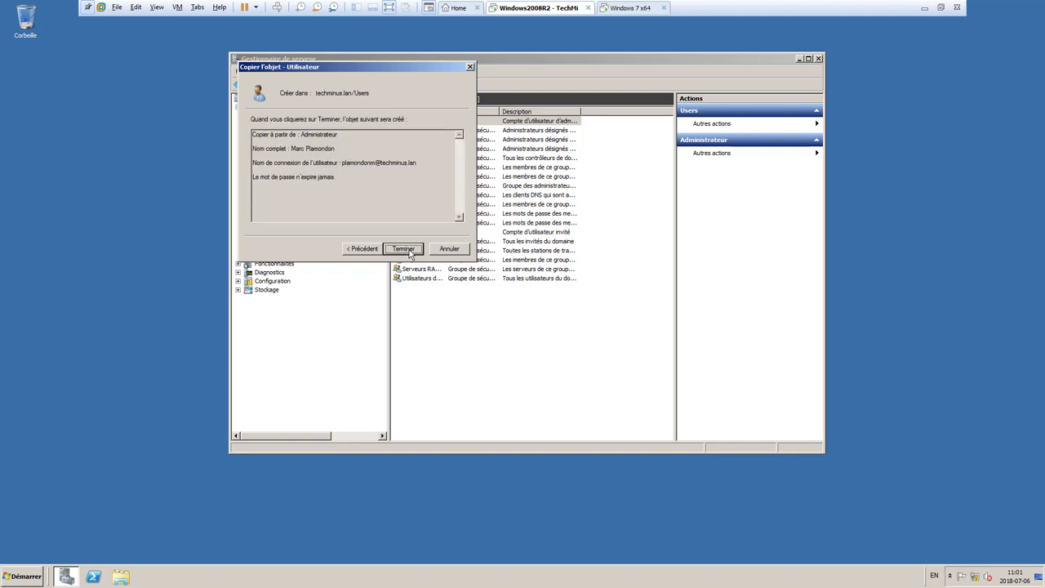
{"action": "left_click", "coordinate": [406, 249]}
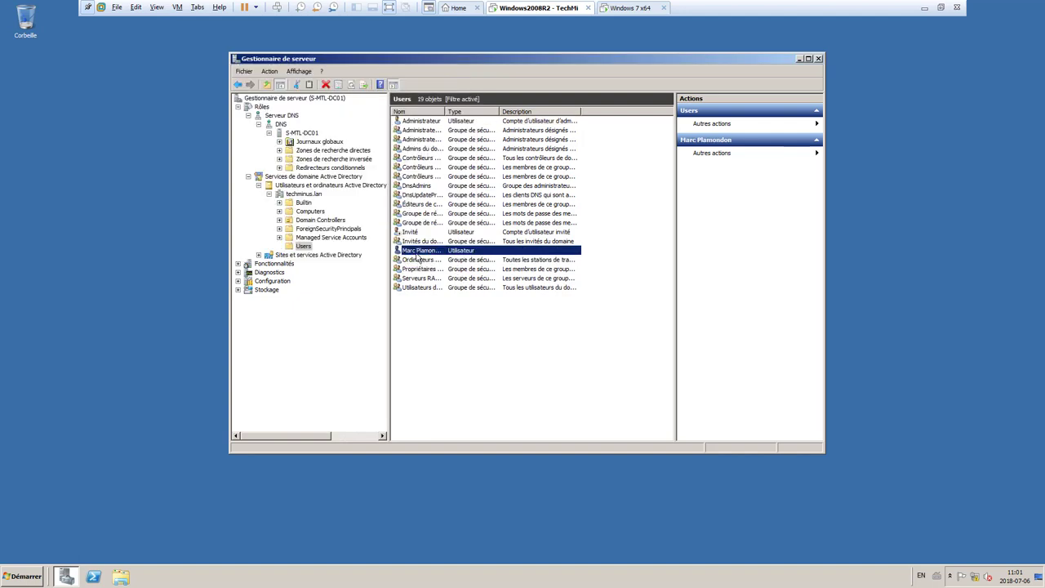
Step: Open properties for the new user and Administrateur, showing both 'Membre de' tabs side by side
{"action": "double_click", "coordinate": [417, 251]}
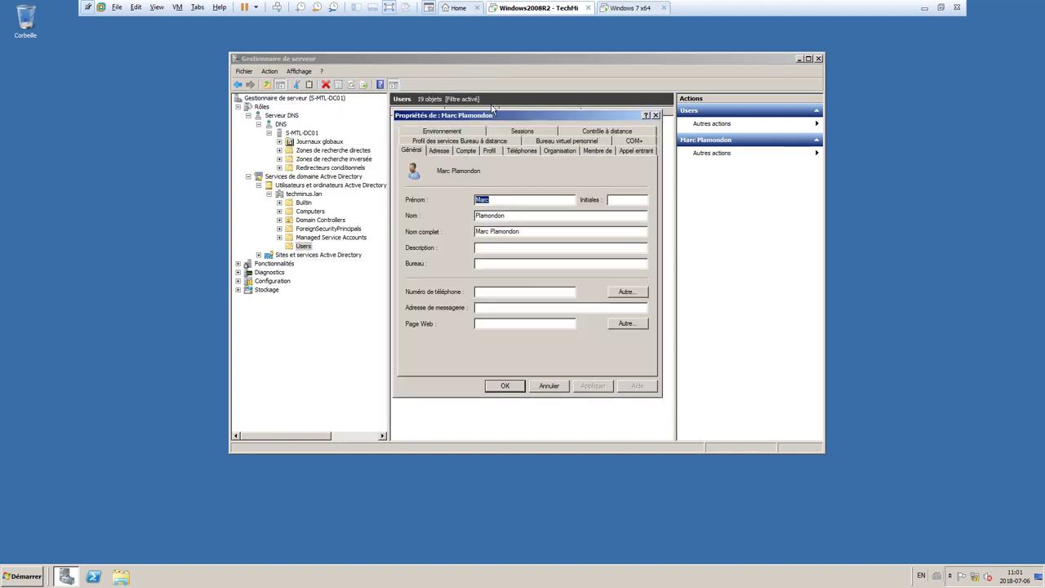
{"action": "left_click_drag", "start_coordinate": [492, 110], "coordinate": [684, 126]}
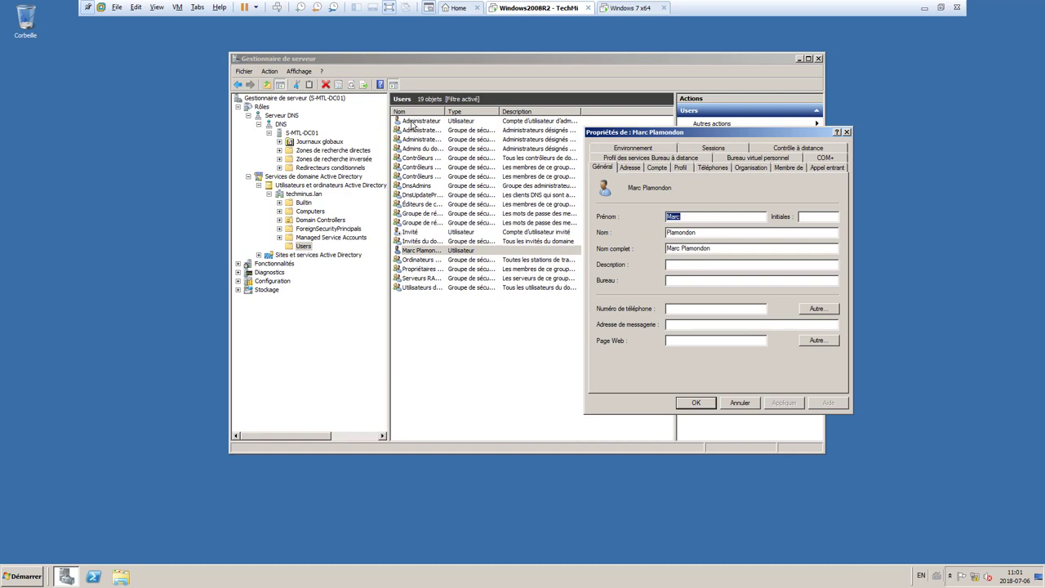
{"action": "double_click", "coordinate": [411, 122]}
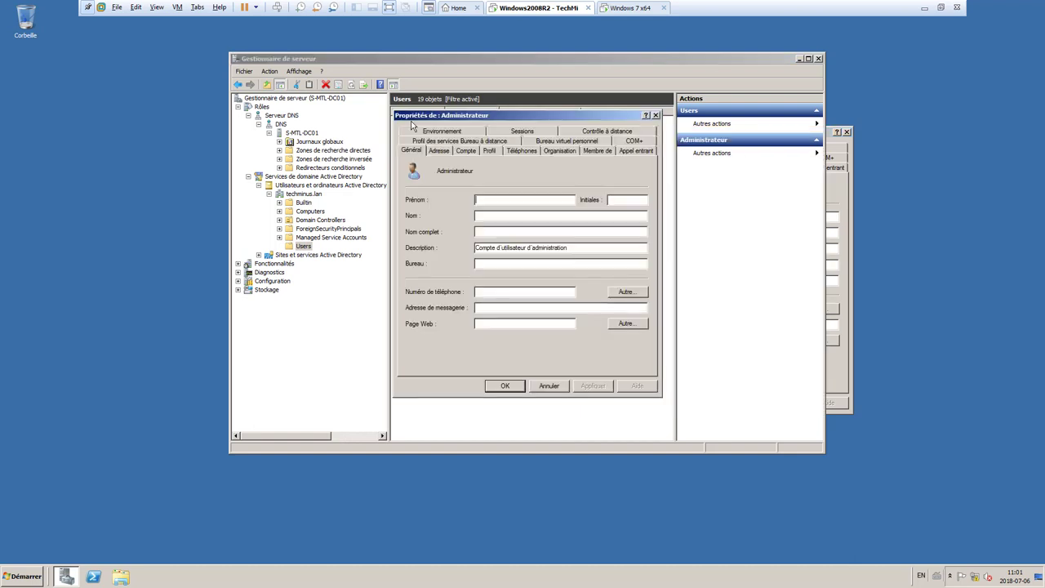
{"action": "left_click", "coordinate": [799, 59]}
{"action": "left_click_drag", "start_coordinate": [302, 435], "coordinate": [483, 137]}
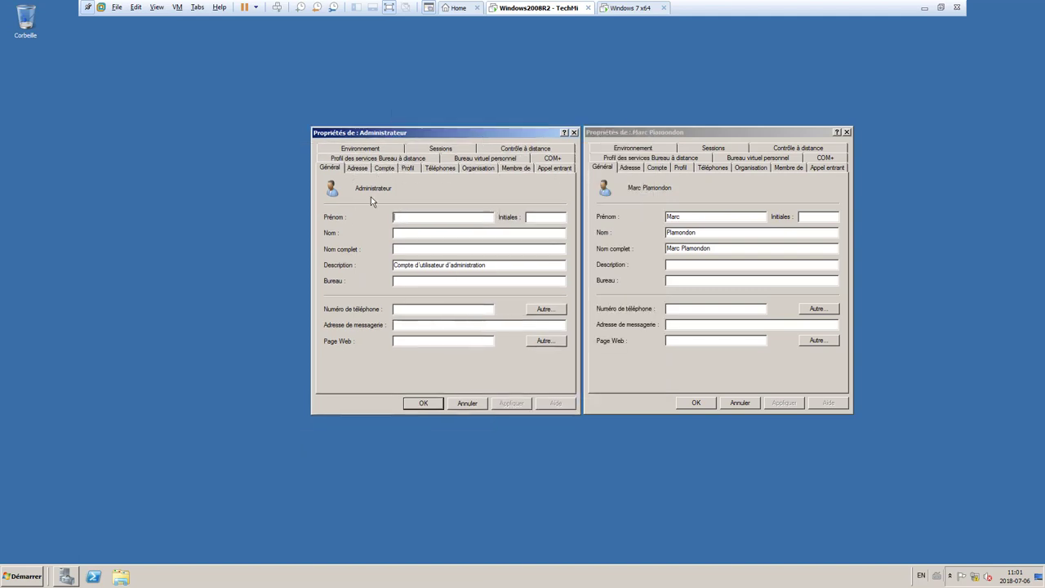
{"action": "left_click", "coordinate": [480, 168]}
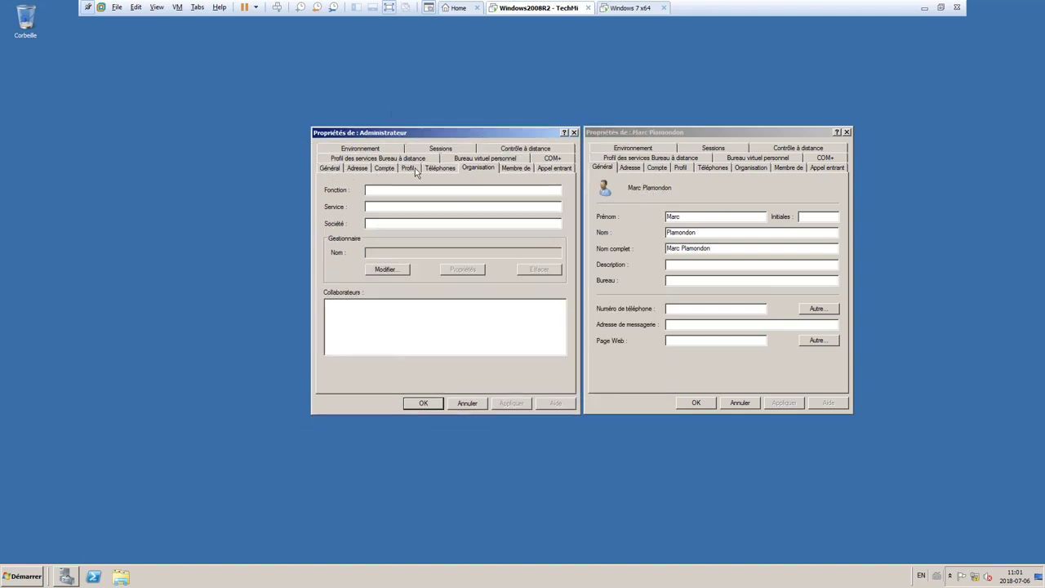
{"action": "left_click", "coordinate": [510, 168]}
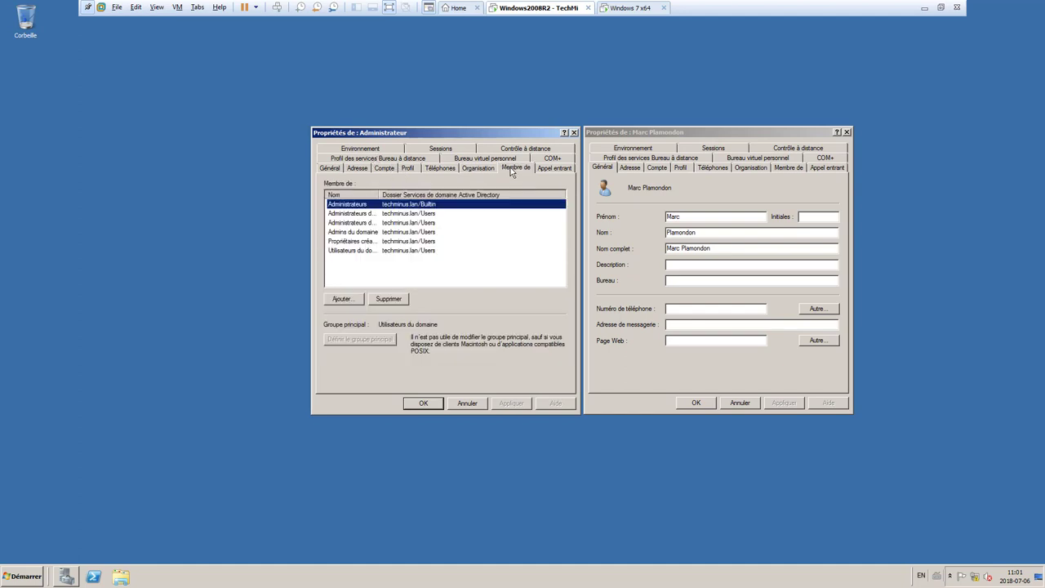
{"action": "left_click", "coordinate": [787, 167]}
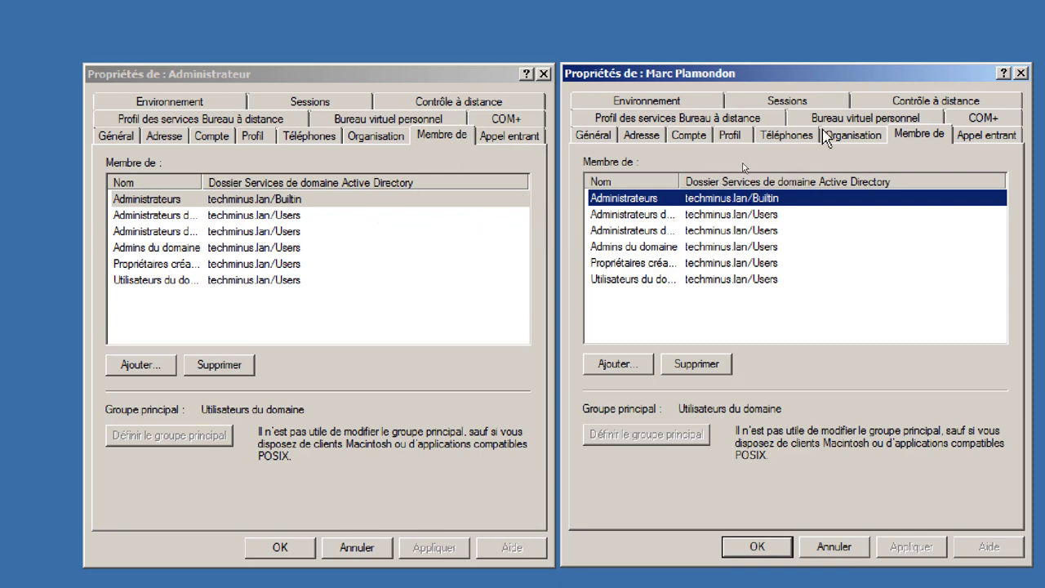
Step: Enter department 'SAC' and company 'Techminus' in the new user's Organisation tab
{"action": "left_click", "coordinate": [847, 134]}
{"action": "left_click", "coordinate": [690, 208]}
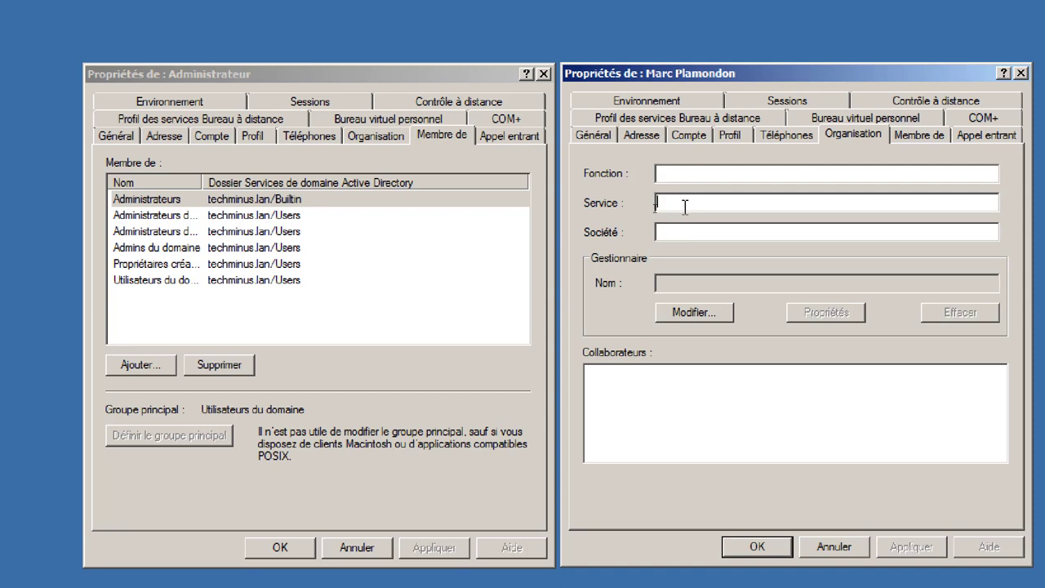
{"action": "type", "text": "SAC"}
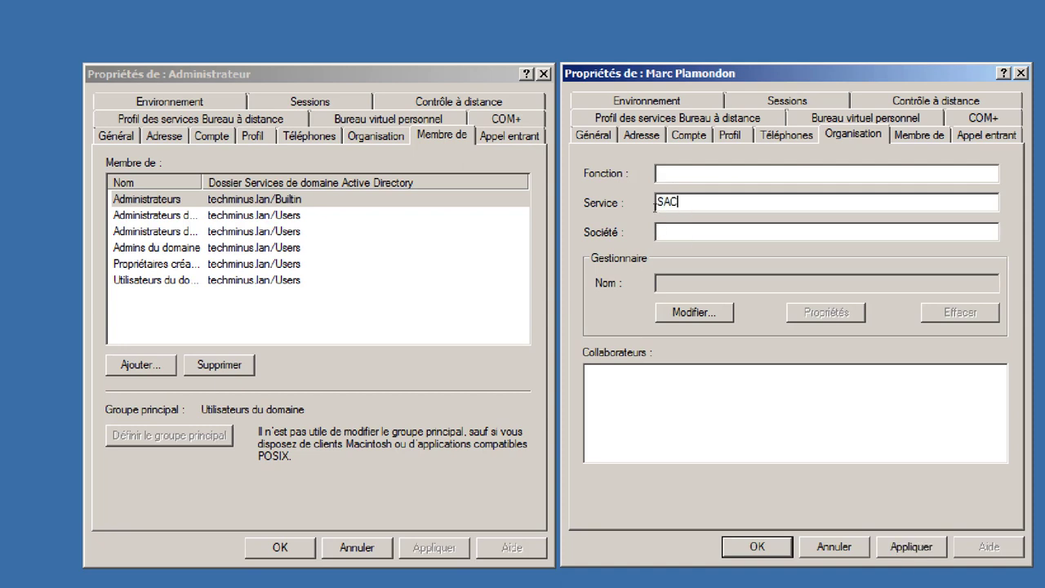
{"action": "key", "text": "Tab"}
{"action": "type", "text": "Techminus"}
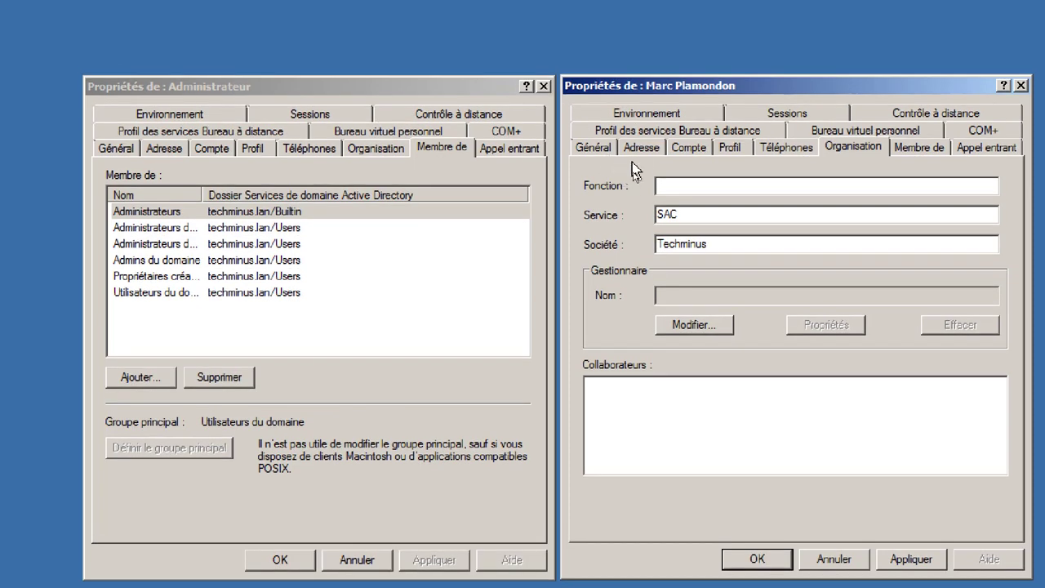
Step: Cancel both property dialogs, discarding the organisation changes
{"action": "left_click", "coordinate": [645, 147]}
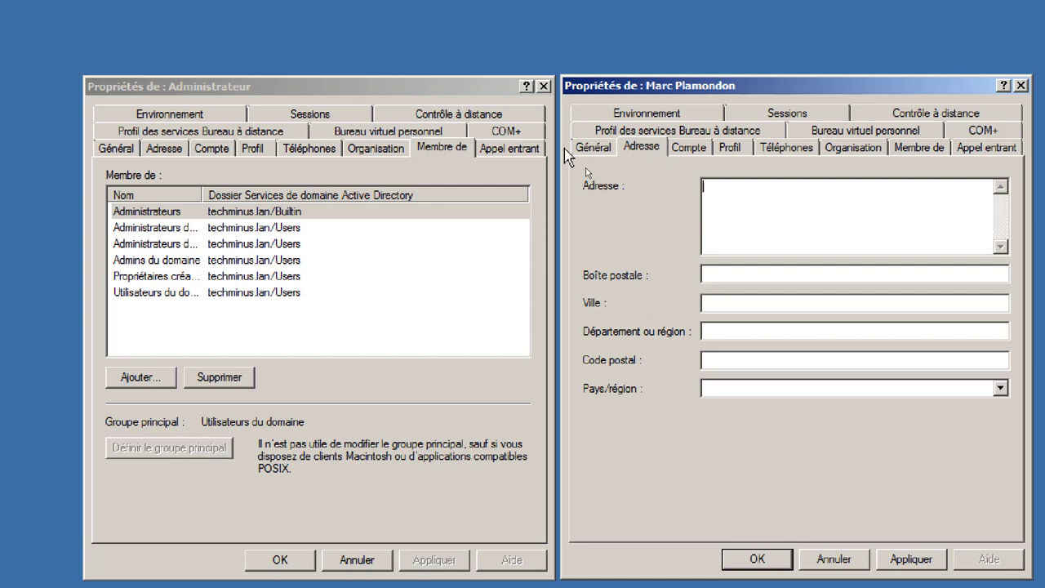
{"action": "left_click", "coordinate": [849, 147]}
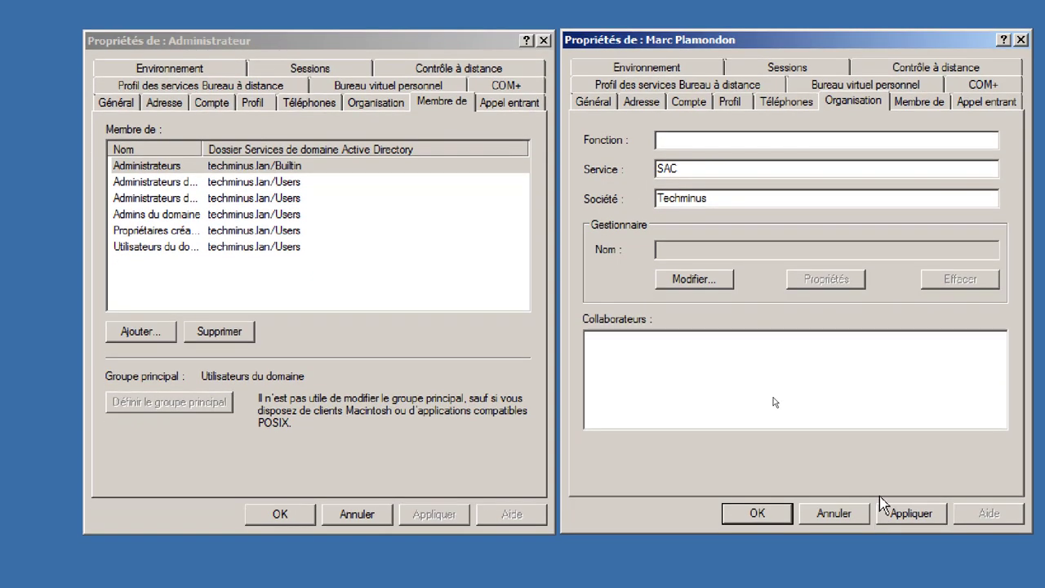
{"action": "left_click", "coordinate": [834, 512]}
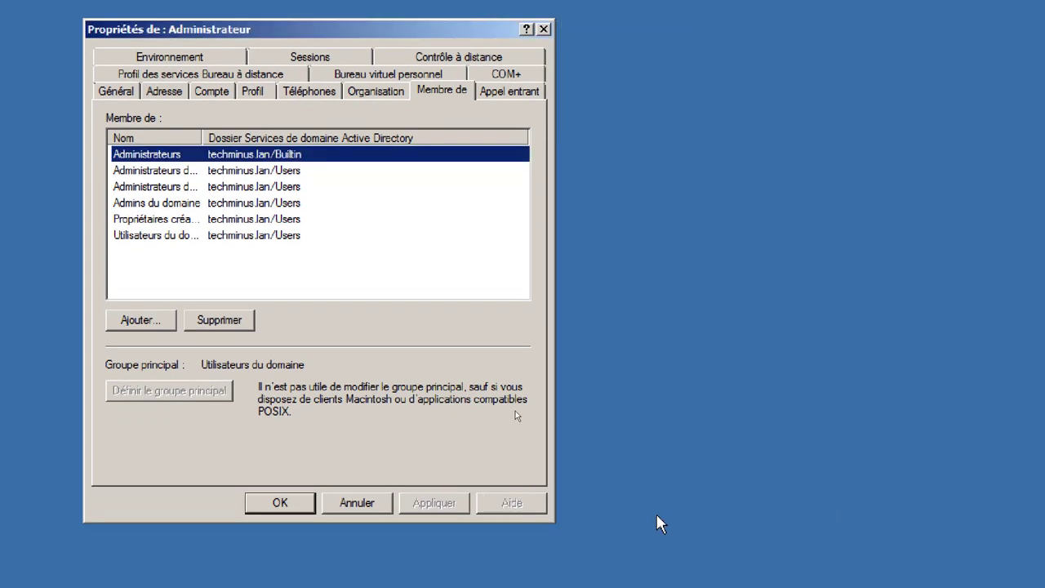
{"action": "left_click", "coordinate": [357, 514]}
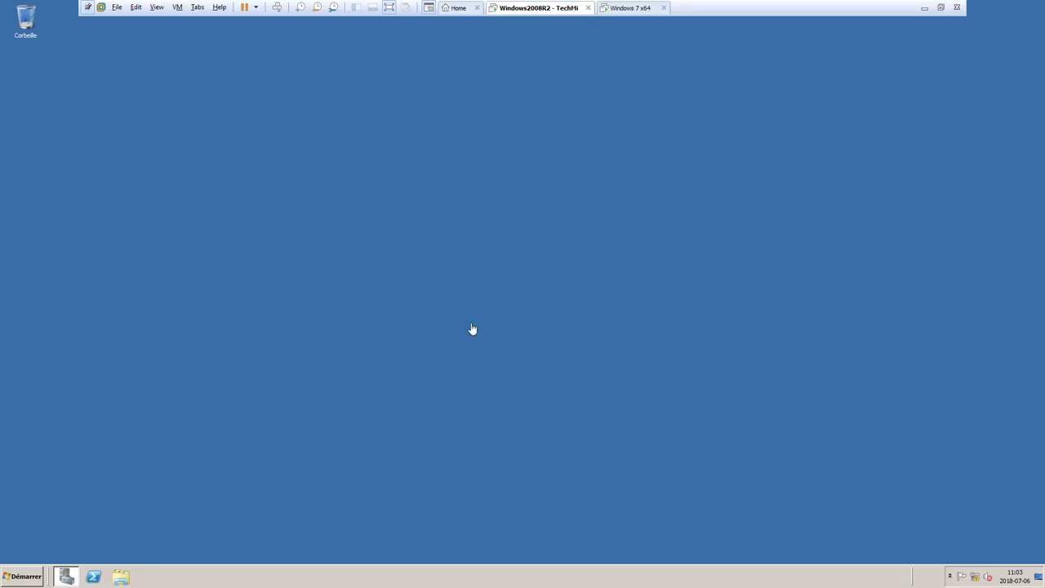
Step: Restore Server Manager and open the techminus.lan forward lookup zone's records
{"action": "left_click", "coordinate": [67, 577]}
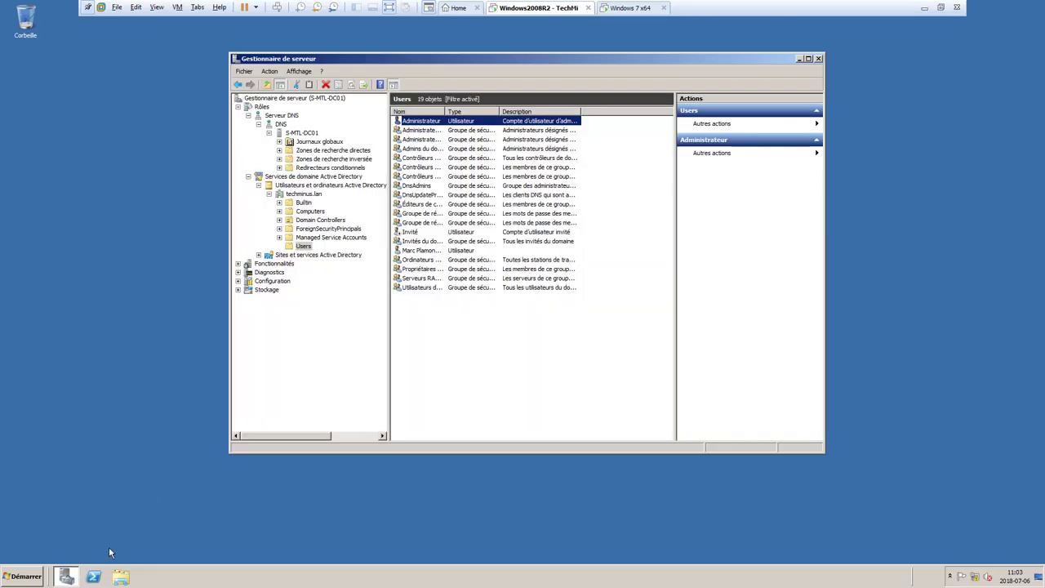
{"action": "left_click", "coordinate": [248, 177]}
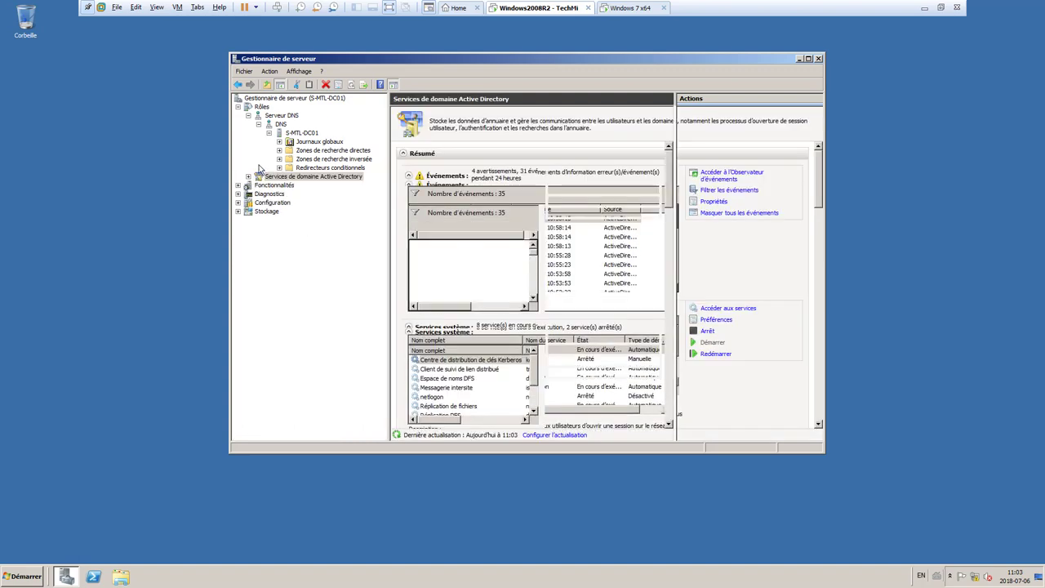
{"action": "left_click", "coordinate": [280, 124]}
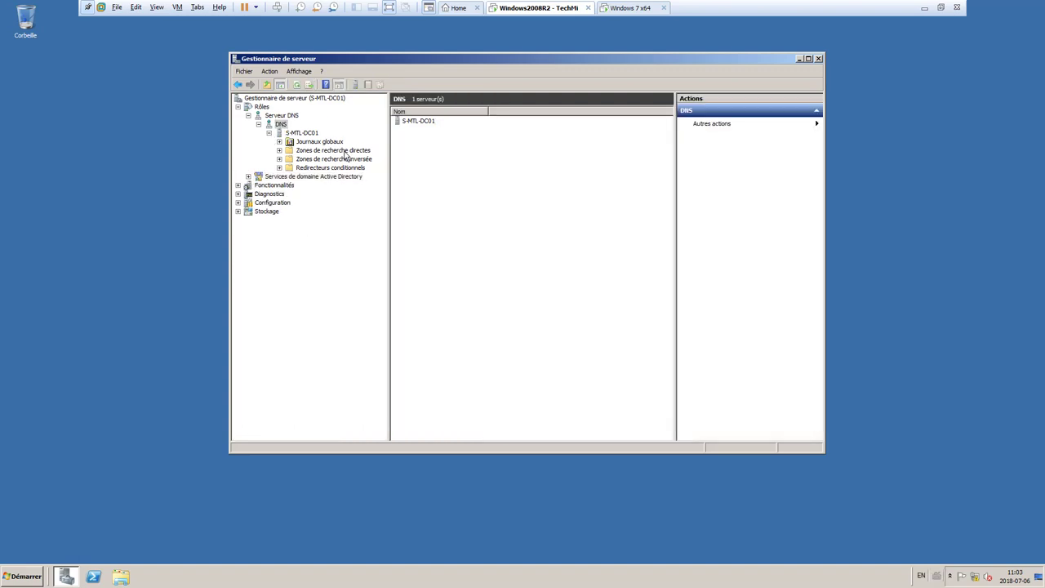
{"action": "left_click", "coordinate": [347, 155]}
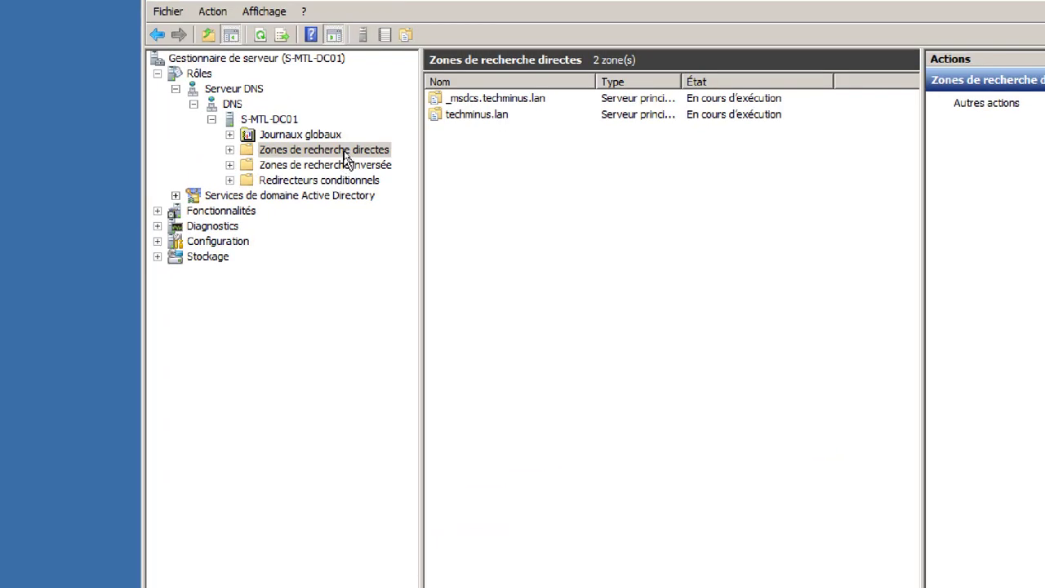
{"action": "double_click", "coordinate": [351, 152]}
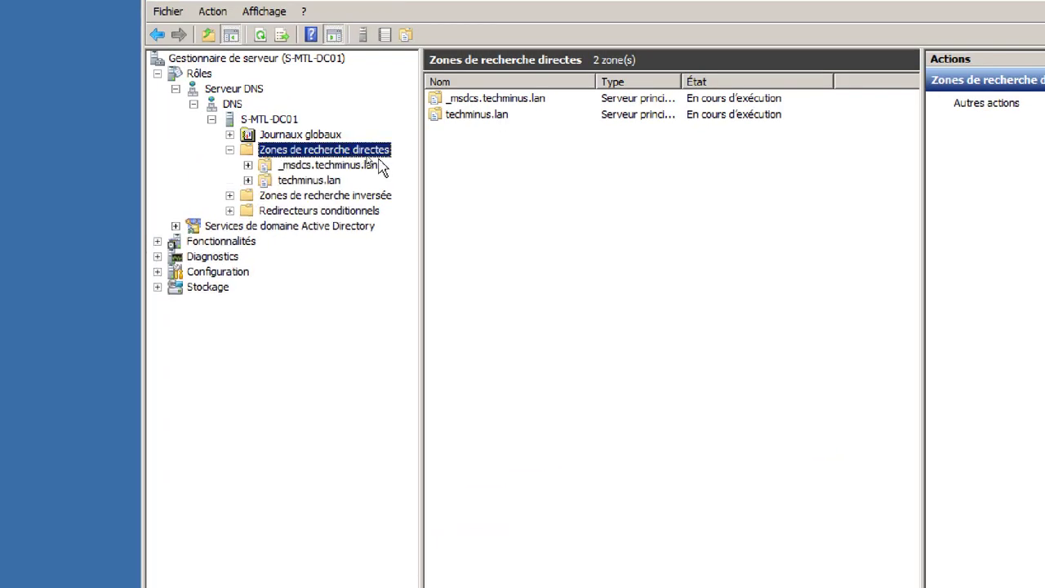
{"action": "double_click", "coordinate": [332, 181]}
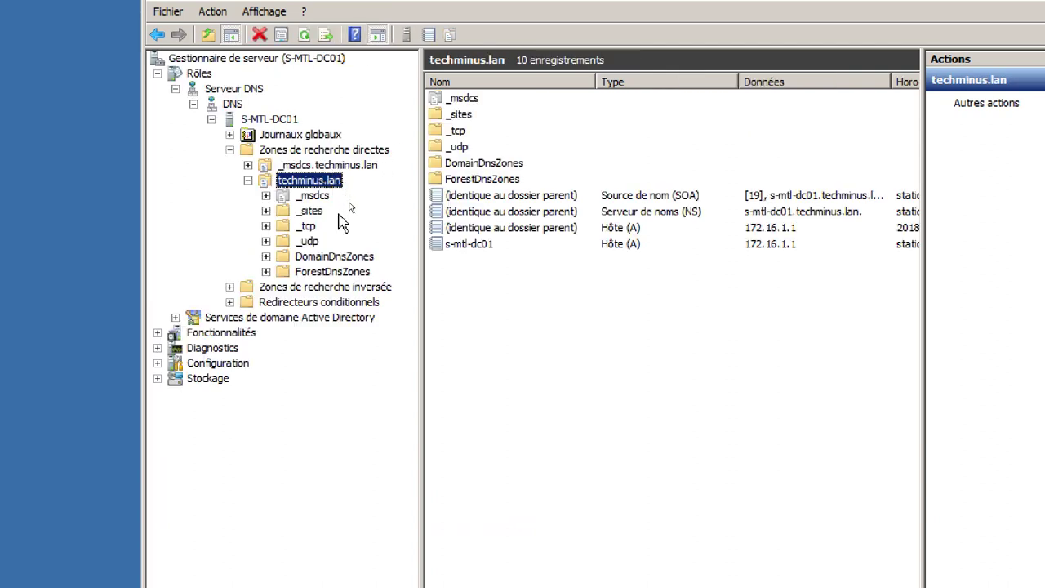
{"action": "left_click", "coordinate": [485, 246]}
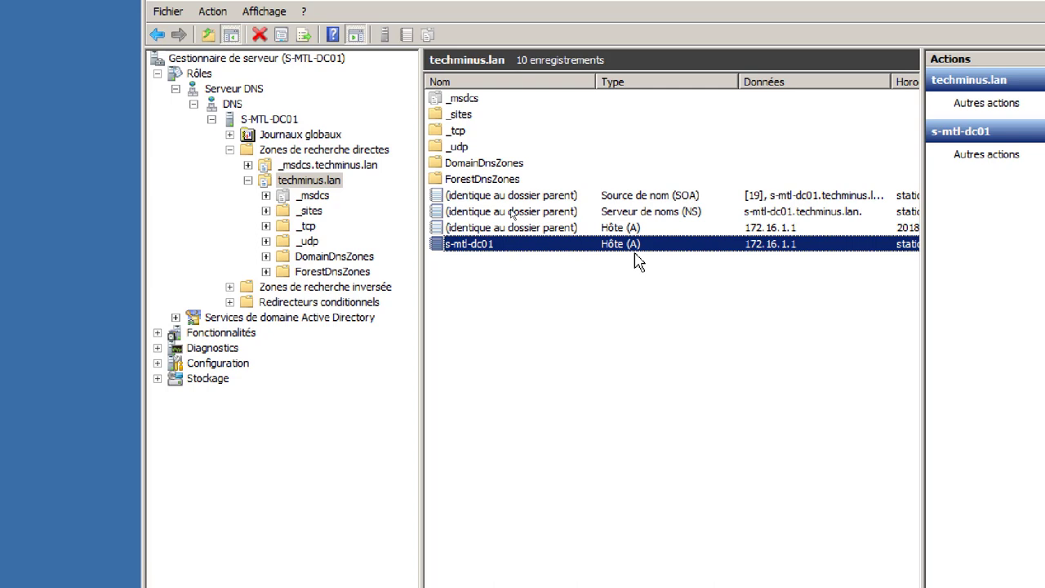
Step: Bring up the zone's new-record menu from an empty area of the record list
{"action": "right_click", "coordinate": [575, 248]}
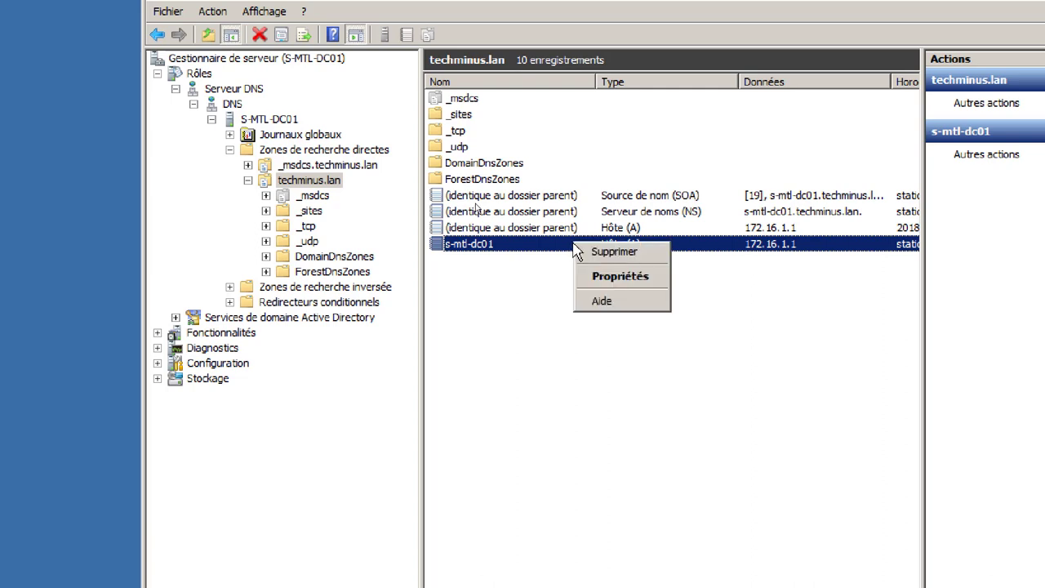
{"action": "left_click", "coordinate": [486, 318]}
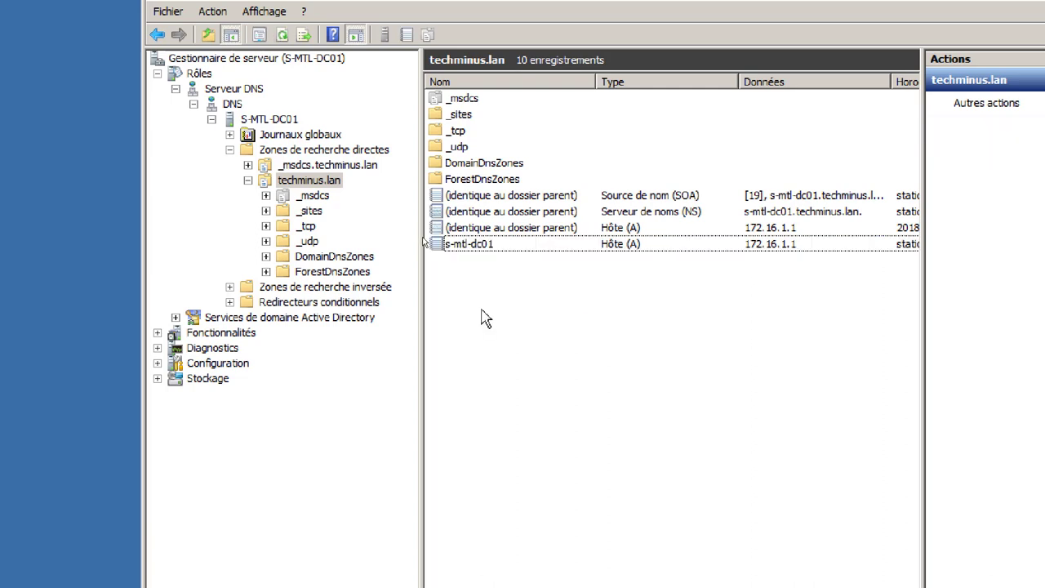
{"action": "left_click", "coordinate": [458, 253]}
{"action": "right_click", "coordinate": [458, 252]}
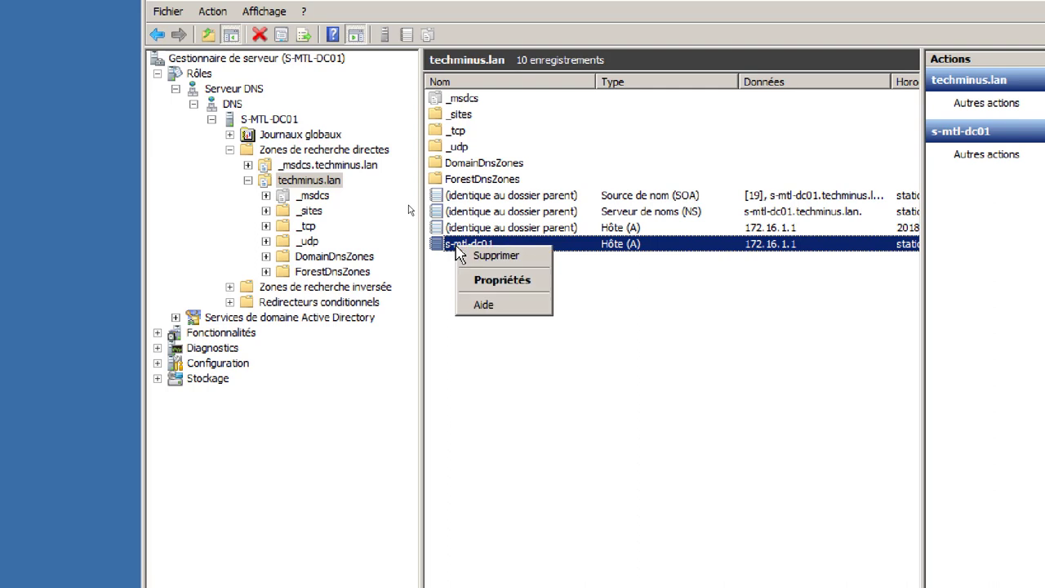
{"action": "left_click", "coordinate": [444, 313]}
{"action": "right_click", "coordinate": [451, 266]}
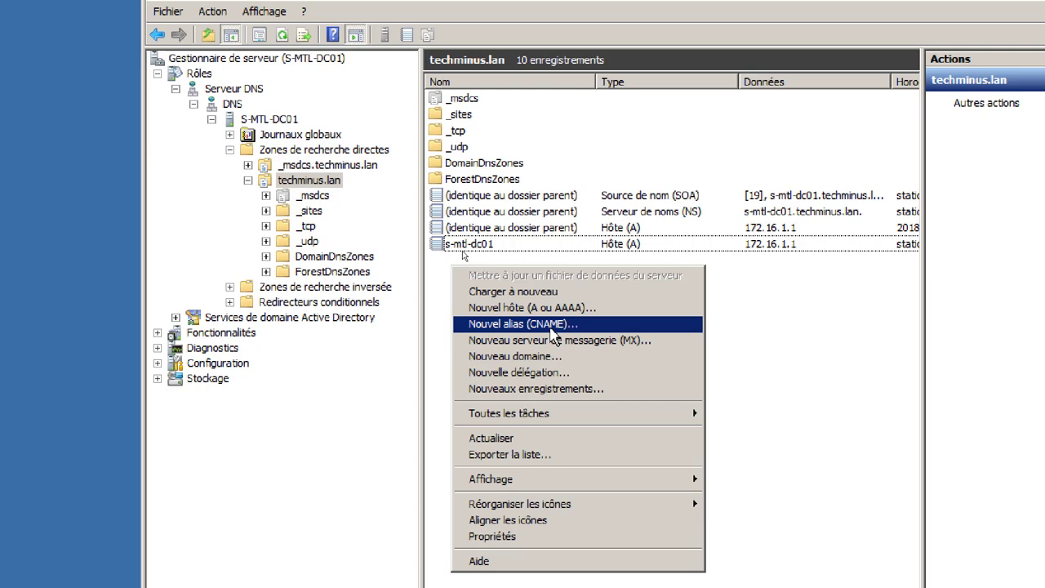
Step: Start a new CNAME alias 'dc01' and browse to host s-mtl-dc01 as its target
{"action": "left_click", "coordinate": [551, 324]}
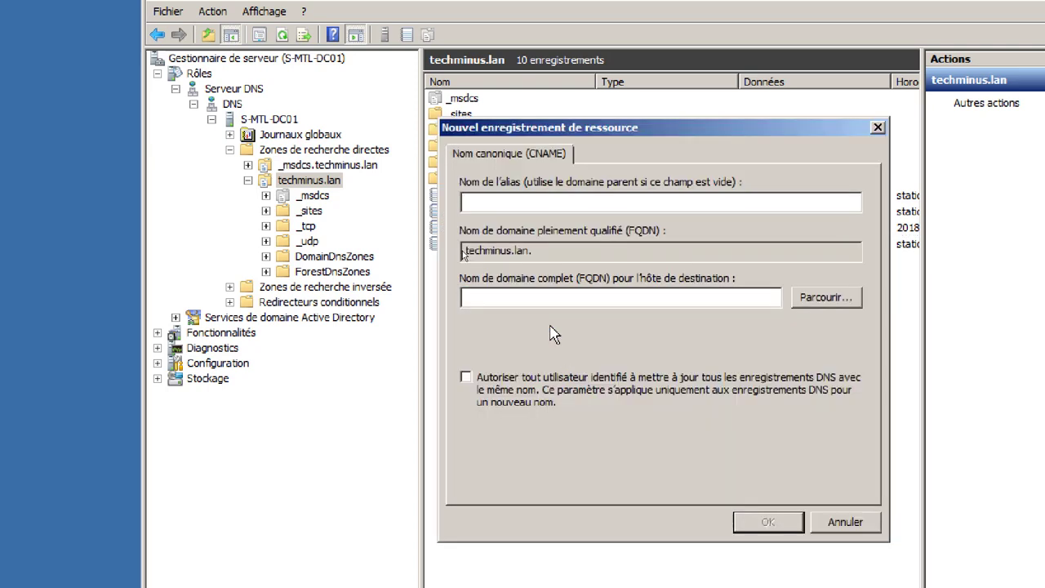
{"action": "type", "text": "dc01"}
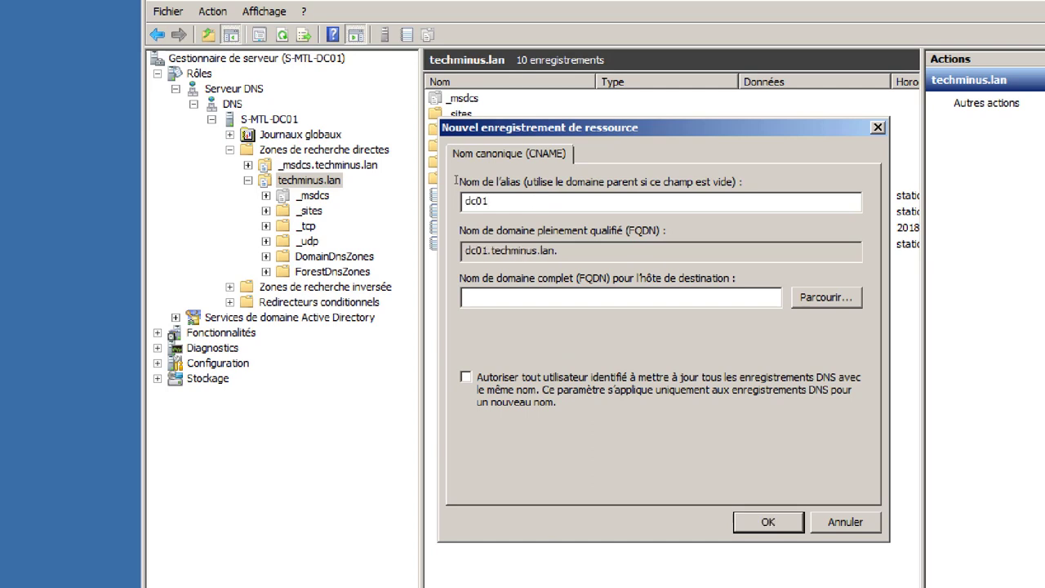
{"action": "left_click", "coordinate": [536, 297]}
{"action": "left_click", "coordinate": [844, 302]}
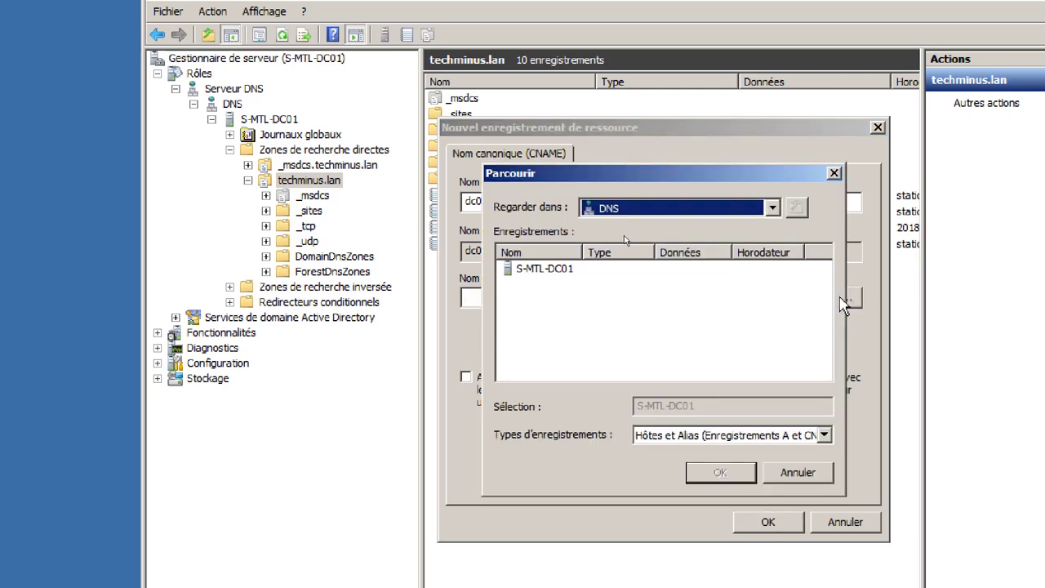
{"action": "double_click", "coordinate": [538, 270]}
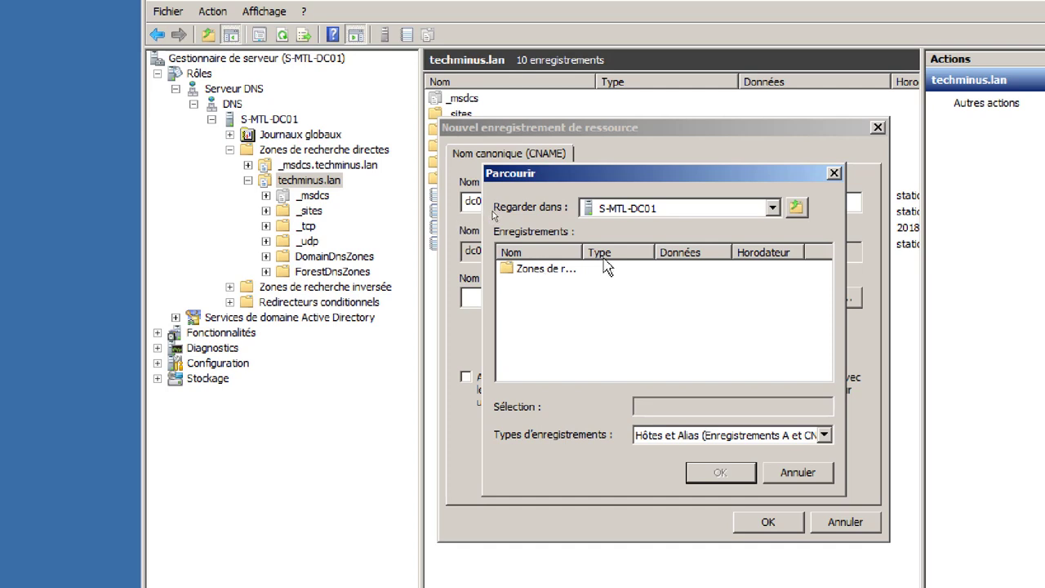
{"action": "left_click_drag", "start_coordinate": [581, 244], "coordinate": [719, 245]}
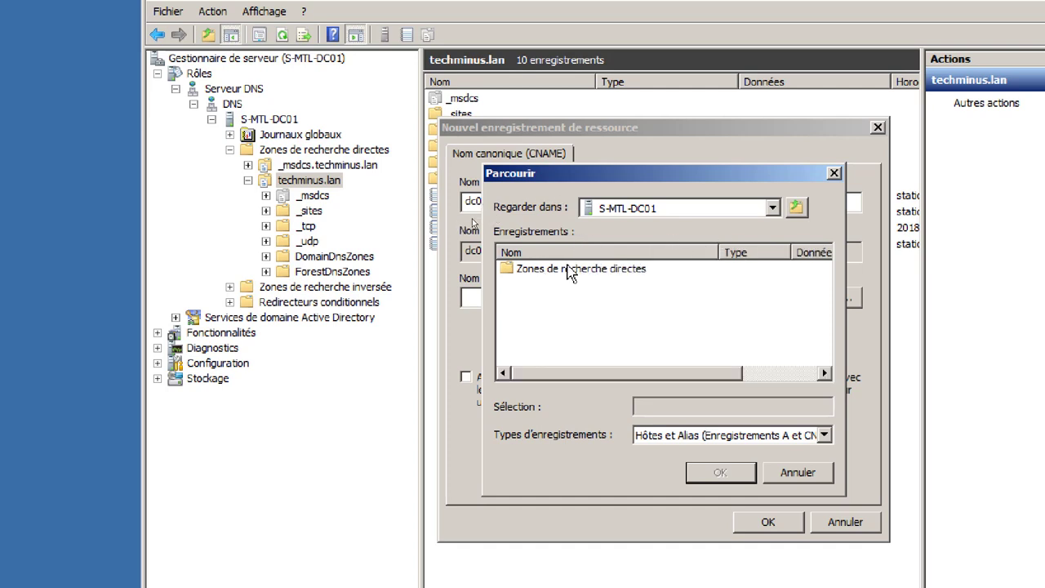
{"action": "left_click", "coordinate": [578, 276]}
{"action": "double_click", "coordinate": [578, 273]}
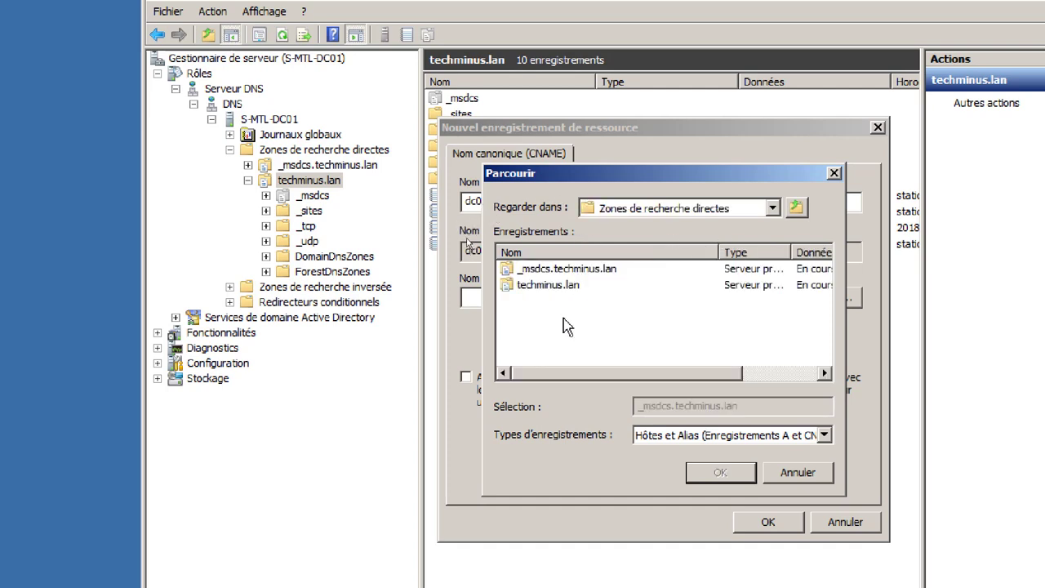
{"action": "double_click", "coordinate": [554, 289]}
{"action": "scroll", "coordinate": [589, 302], "scroll_direction": "down", "scroll_amount": 1}
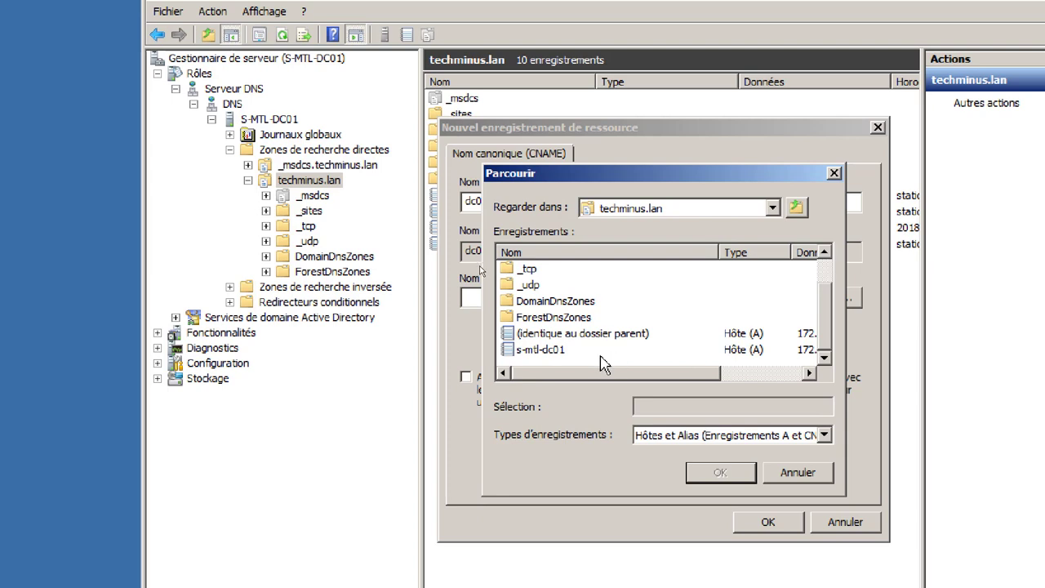
{"action": "left_click", "coordinate": [541, 349]}
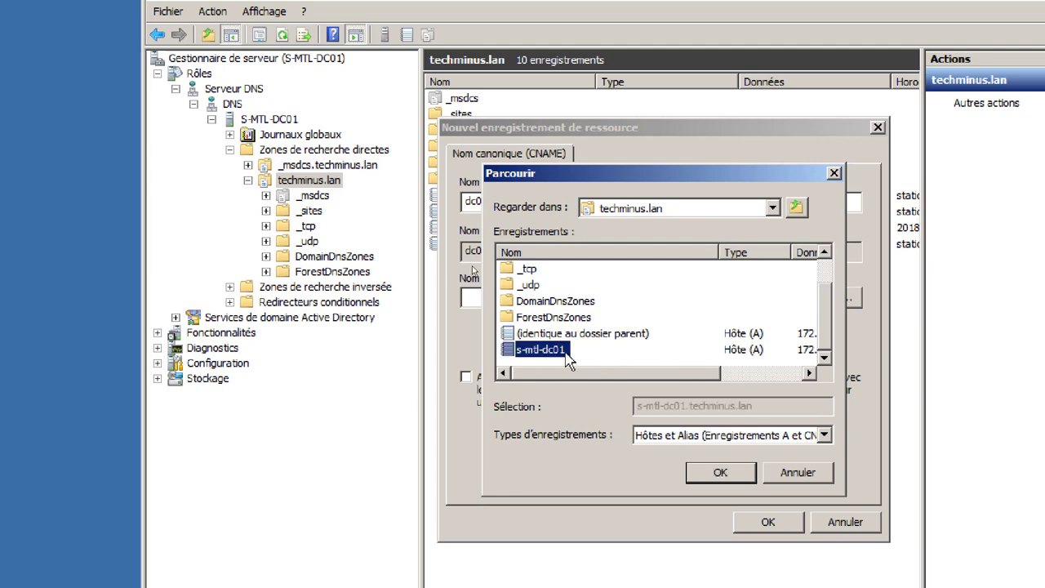
{"action": "left_click", "coordinate": [720, 474]}
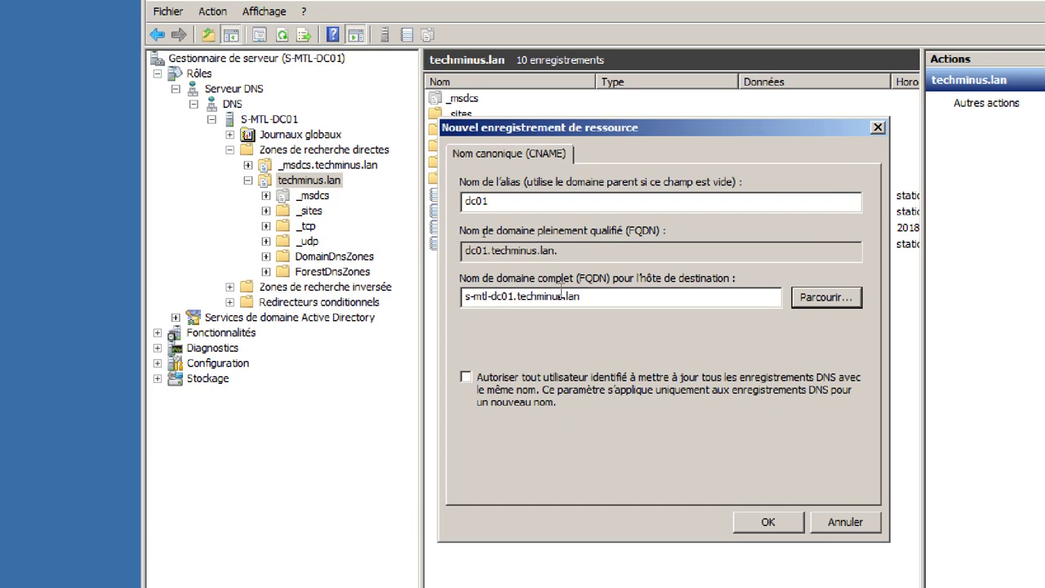
Step: Create the dc01 alias record and check it in the techminus.lan zone list
{"action": "left_click_drag", "start_coordinate": [601, 297], "coordinate": [455, 297]}
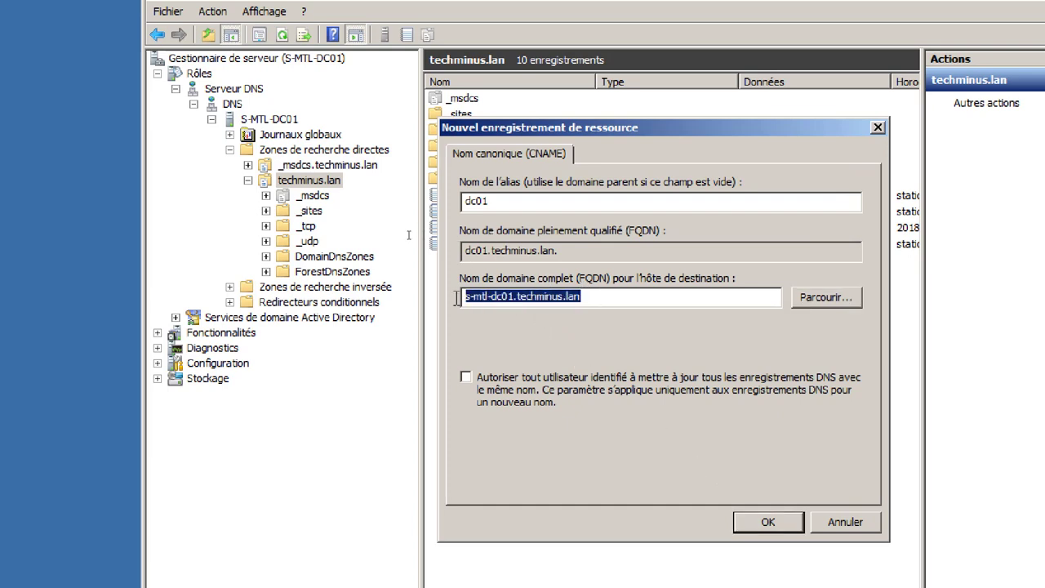
{"action": "left_click", "coordinate": [615, 296]}
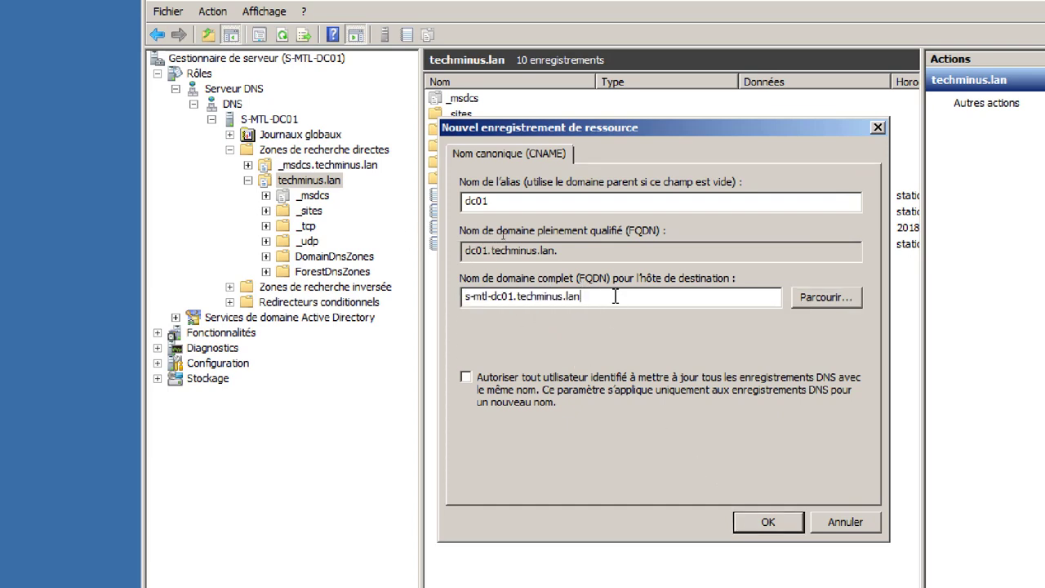
{"action": "left_click", "coordinate": [766, 527]}
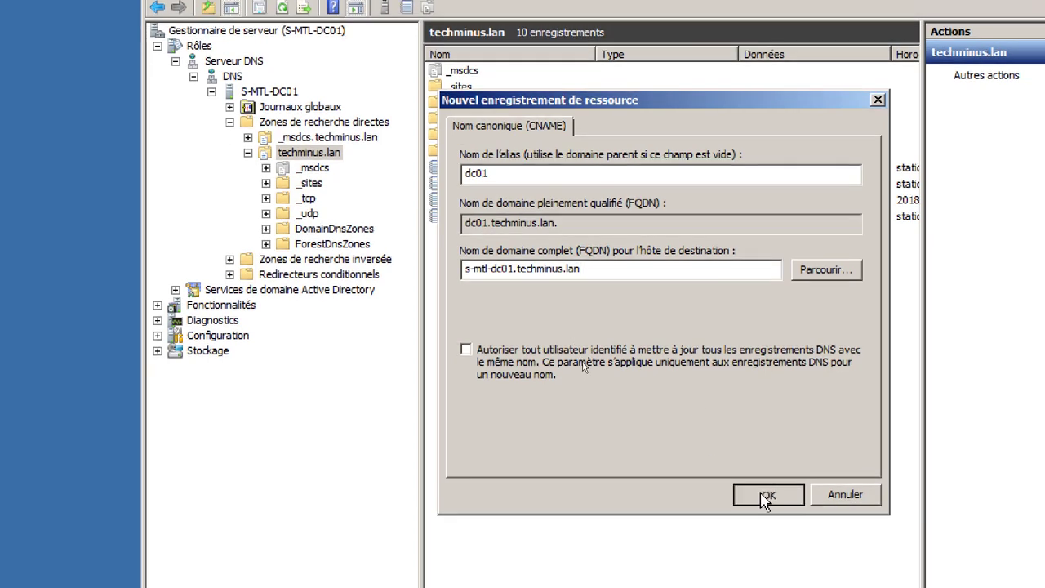
{"action": "left_click", "coordinate": [456, 234]}
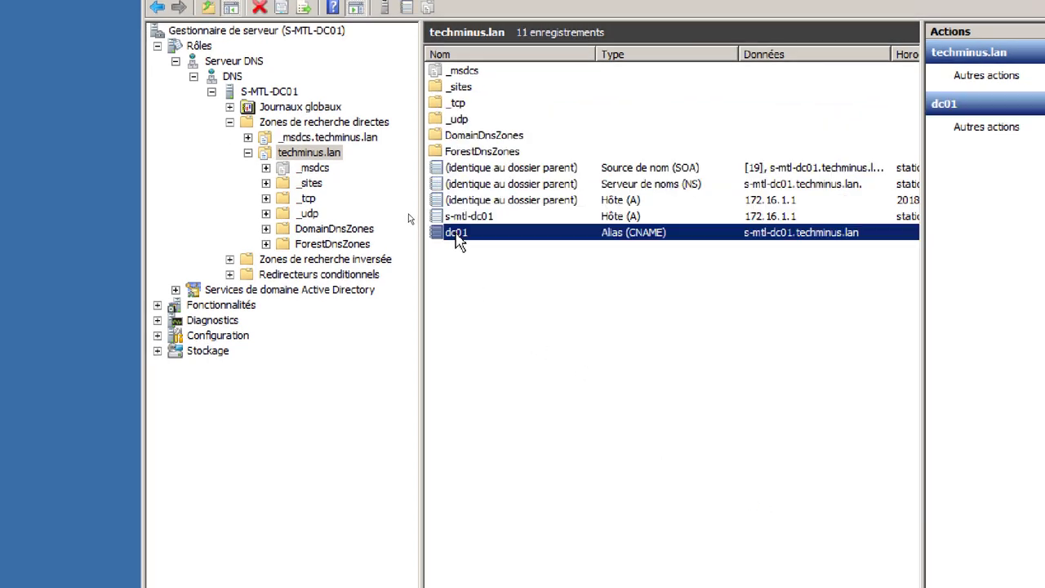
{"action": "left_click", "coordinate": [463, 217]}
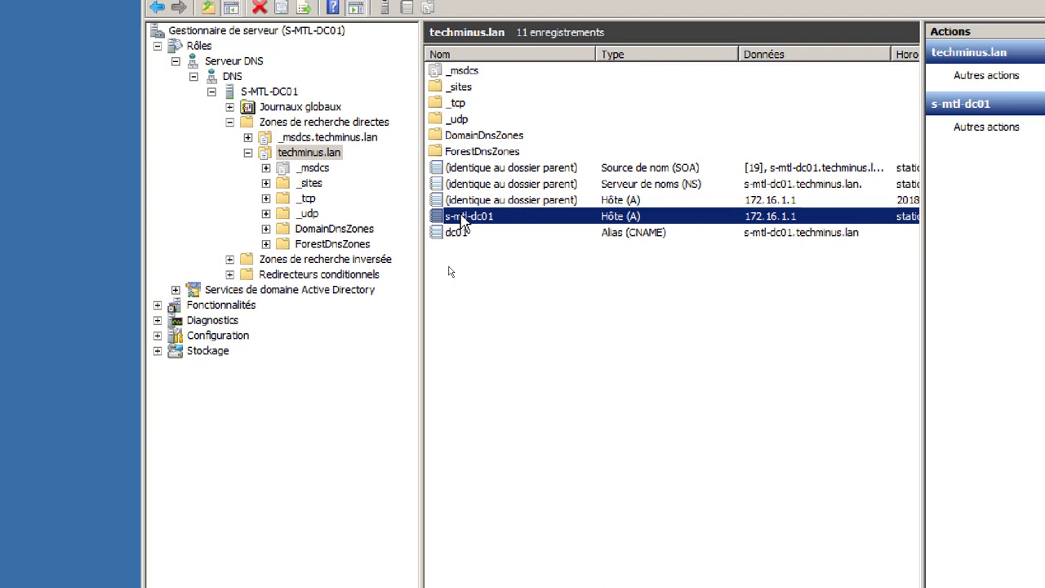
{"action": "left_click", "coordinate": [571, 369]}
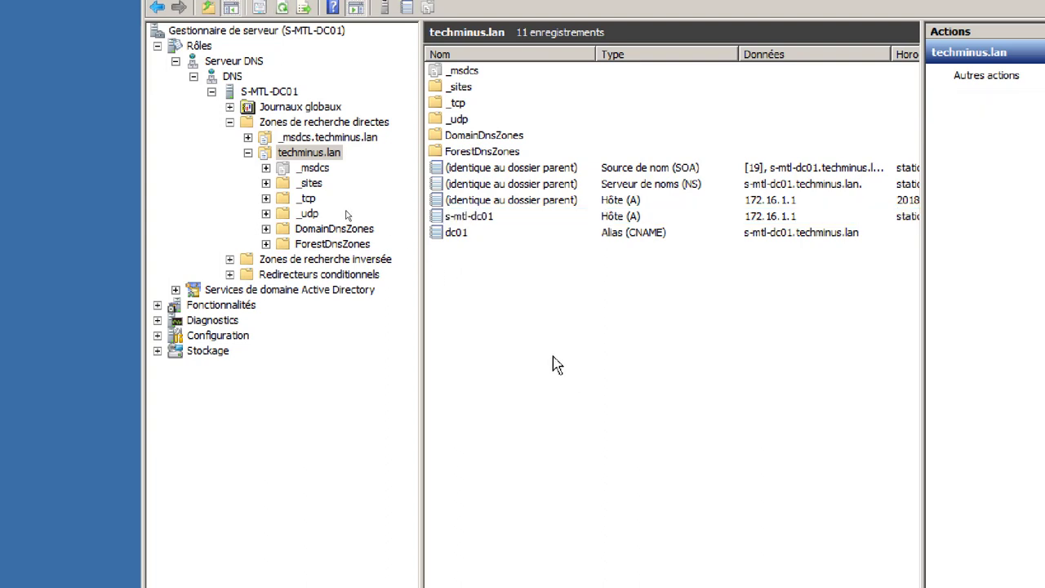
{"action": "left_click", "coordinate": [230, 123]}
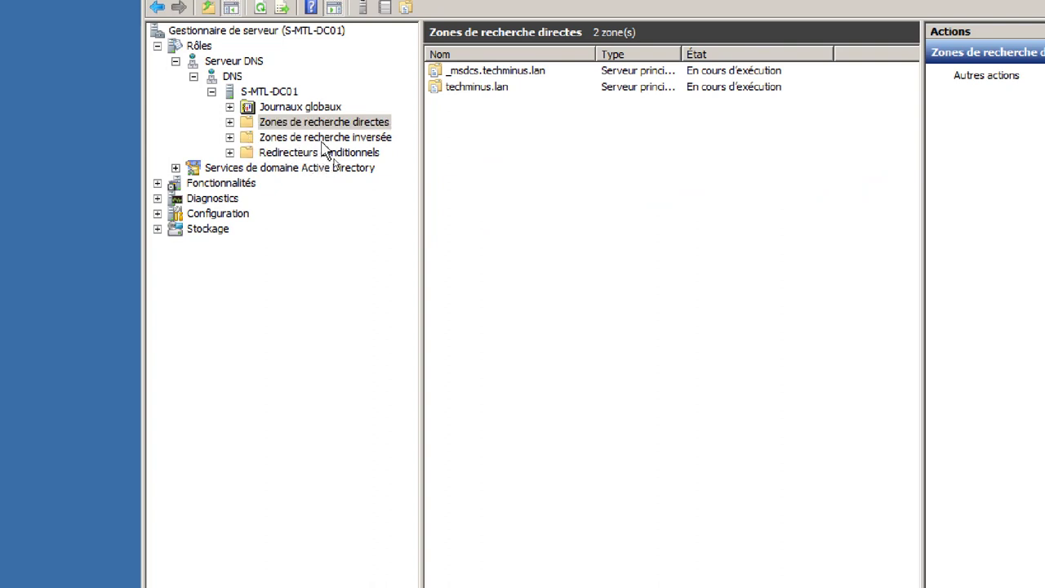
Step: Select Zones de recherche inversée and bring up its context menu
{"action": "left_click", "coordinate": [326, 137]}
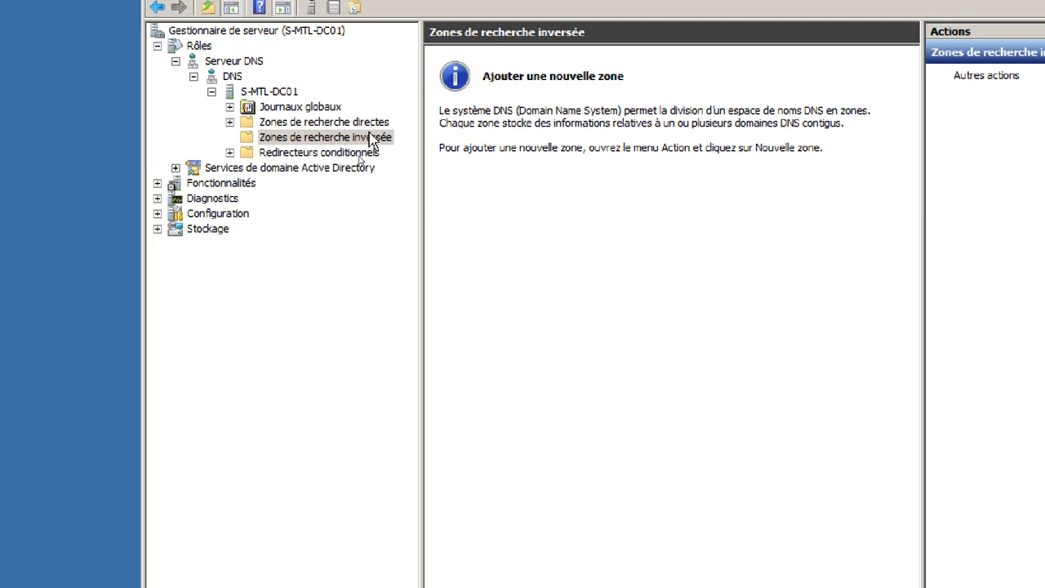
{"action": "right_click", "coordinate": [369, 137]}
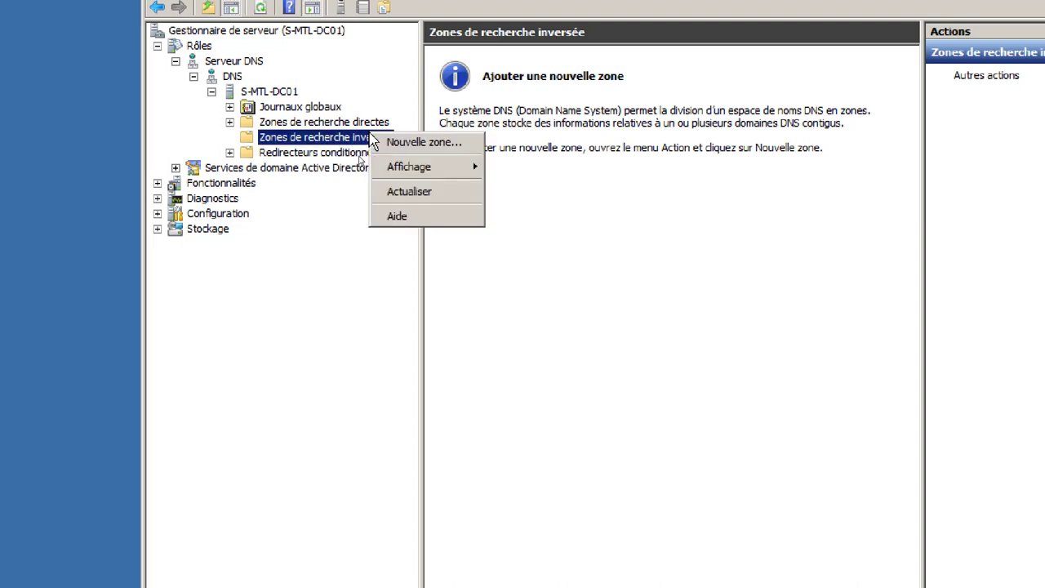
Step: Create a primary AD-integrated IPv4 reverse zone for network 172.16.1 with secure-only updates
{"action": "left_click", "coordinate": [425, 143]}
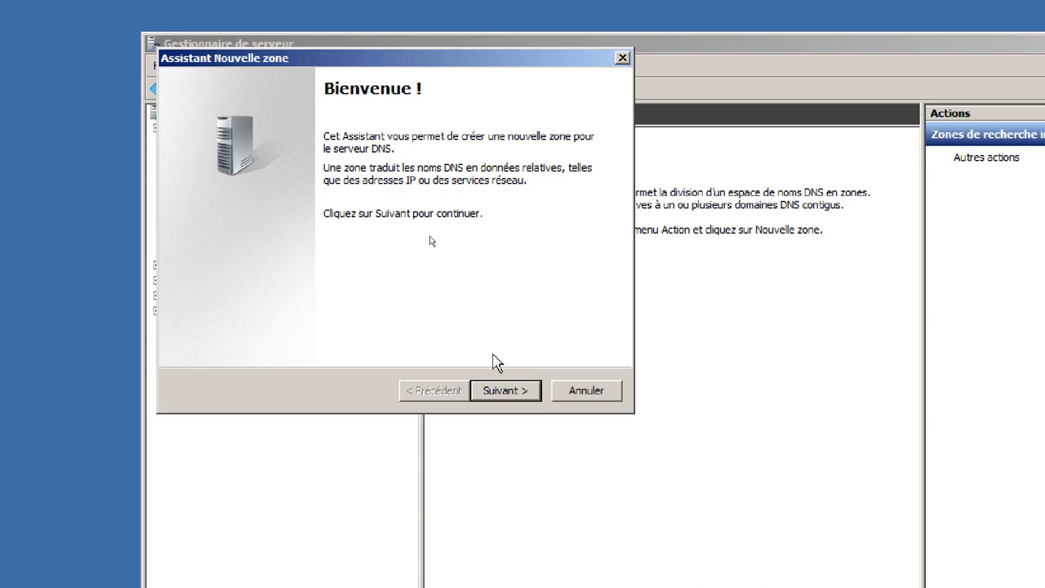
{"action": "left_click", "coordinate": [503, 386]}
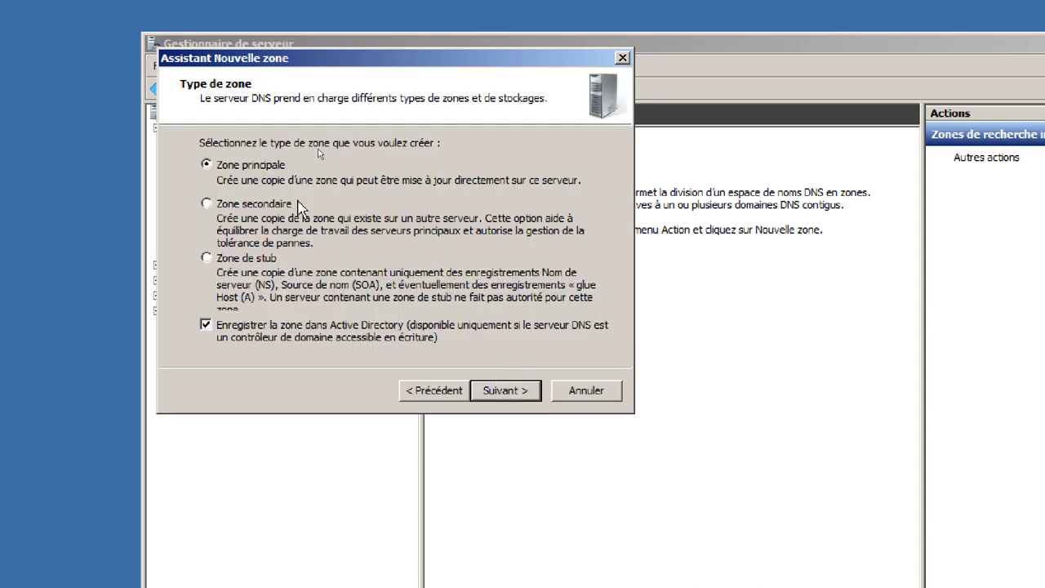
{"action": "left_click", "coordinate": [513, 396]}
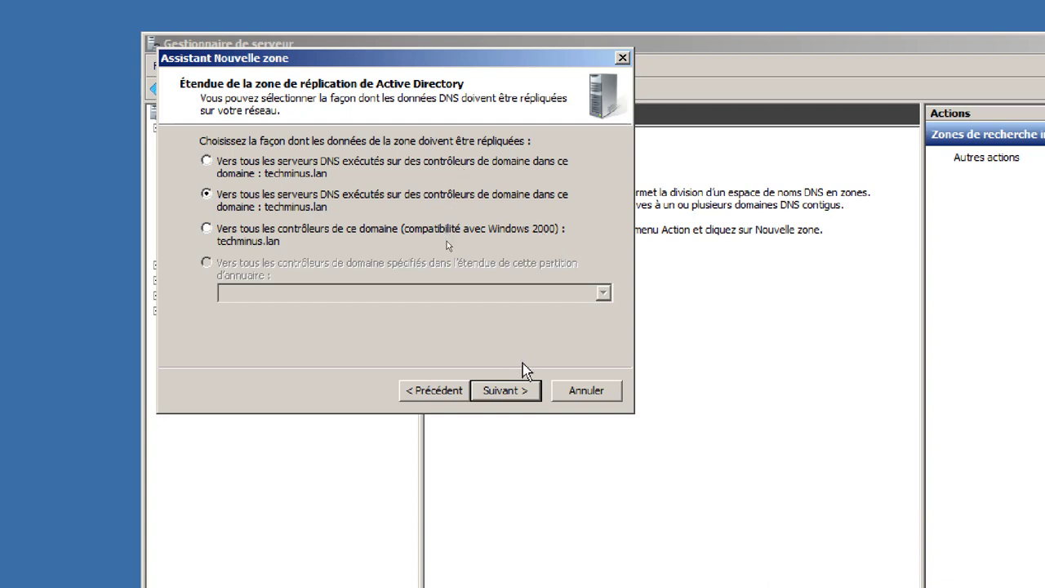
{"action": "left_click", "coordinate": [516, 390]}
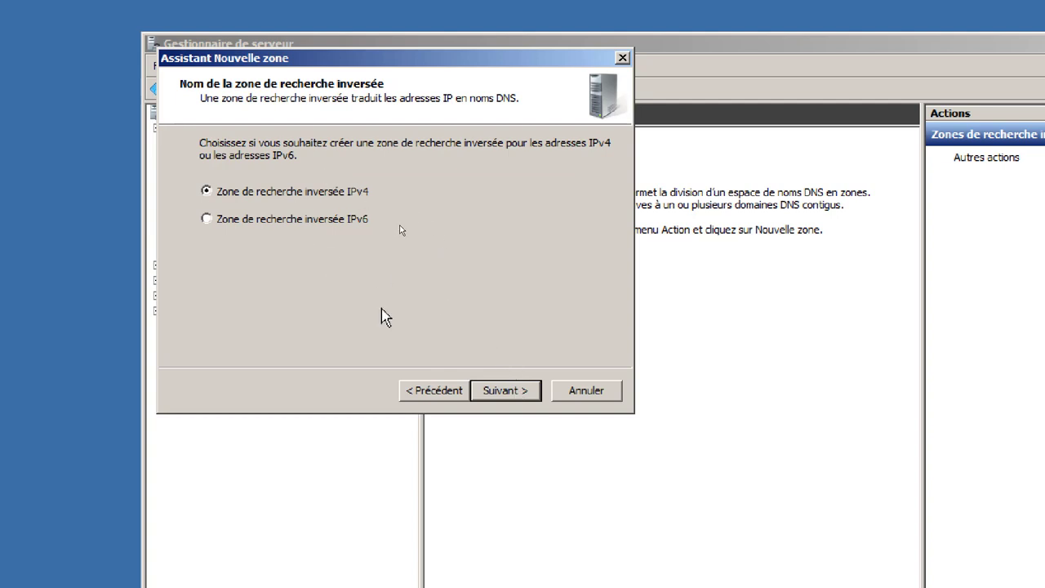
{"action": "left_click", "coordinate": [494, 393]}
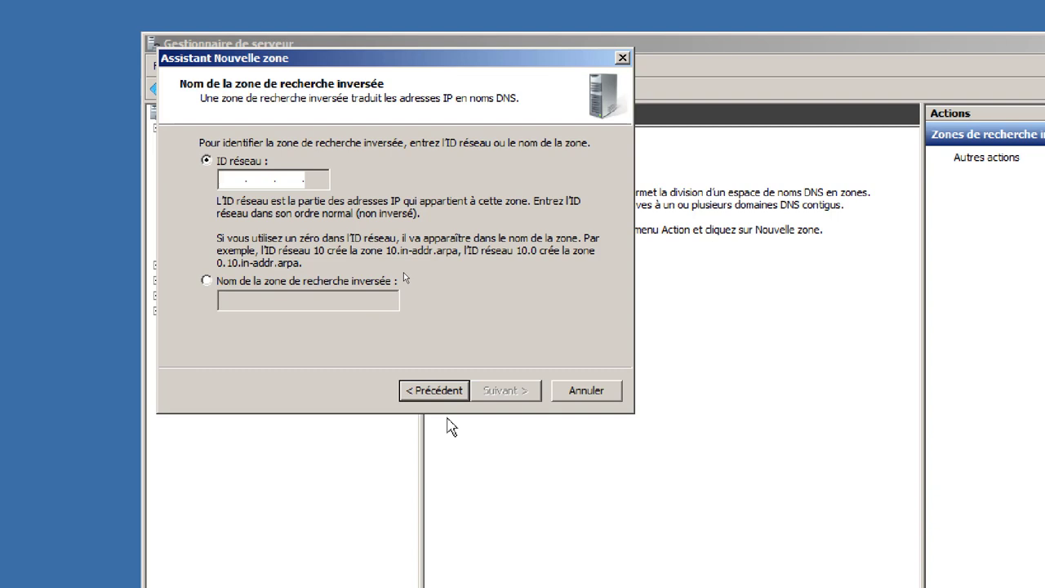
{"action": "type", "text": "172 ."}
{"action": "type", "text": "16 ."}
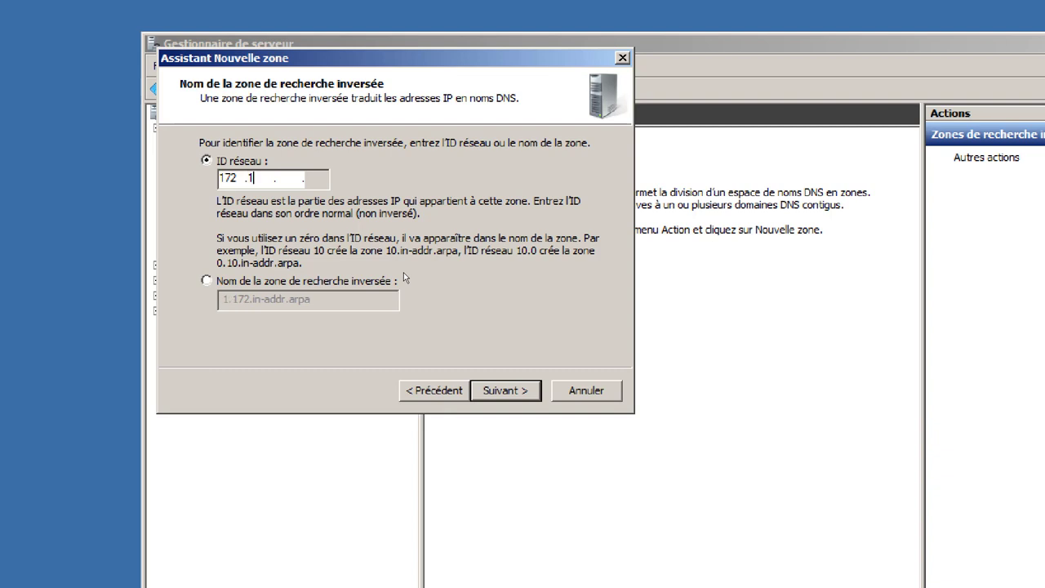
{"action": "type", "text": "1"}
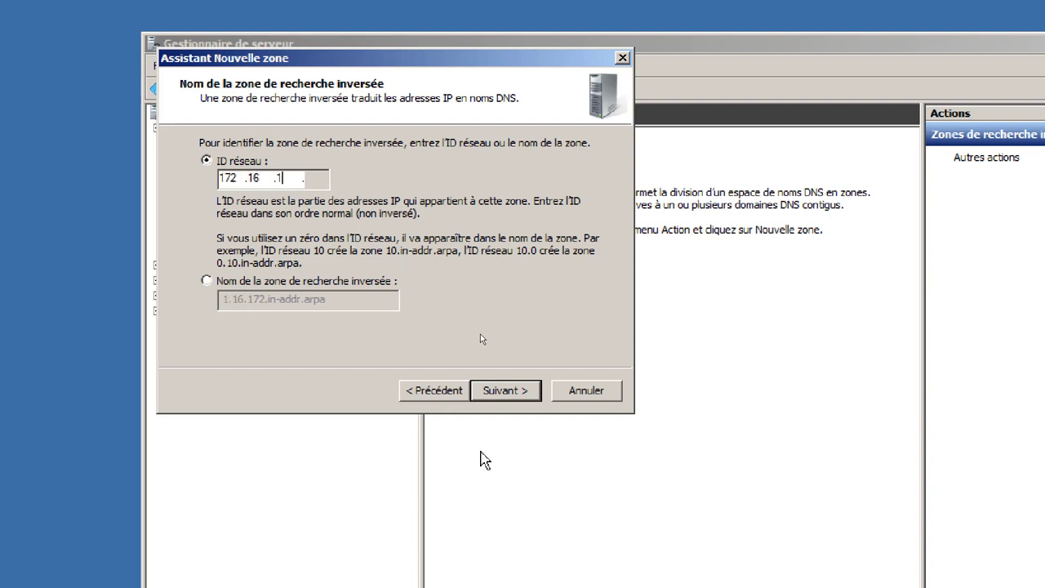
{"action": "left_click", "coordinate": [507, 391]}
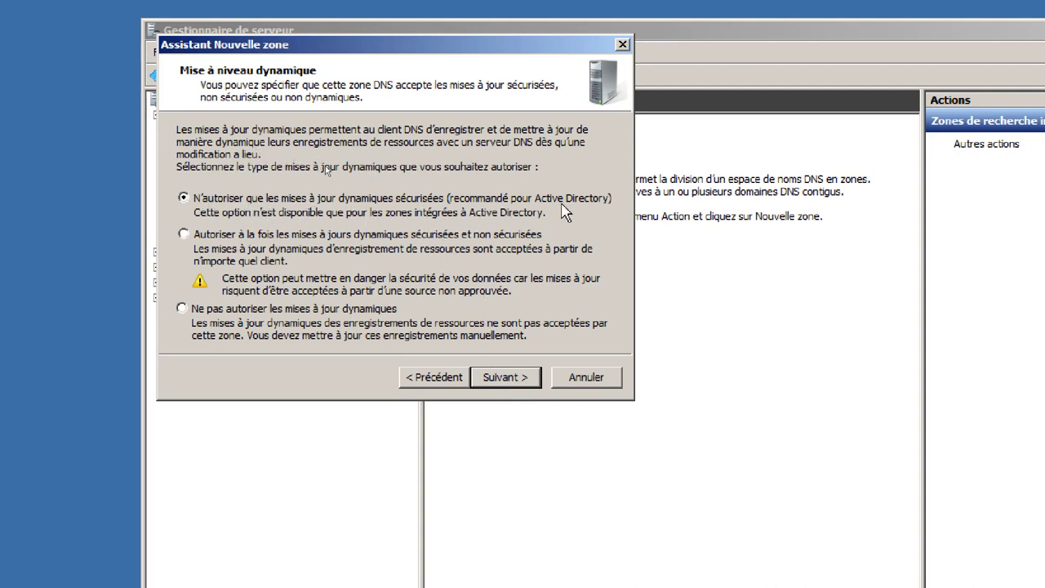
{"action": "left_click", "coordinate": [482, 382]}
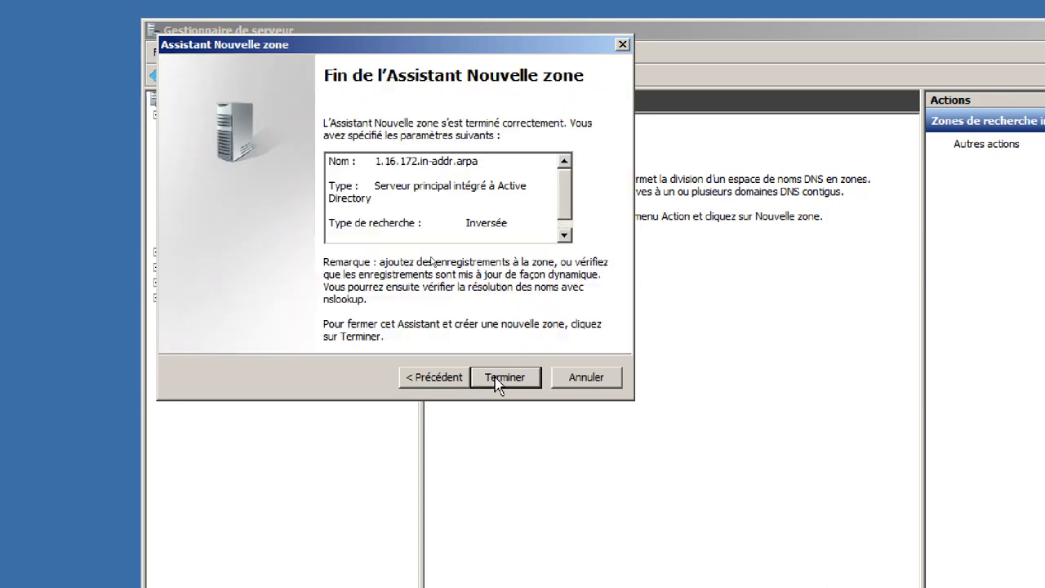
{"action": "left_click", "coordinate": [495, 383]}
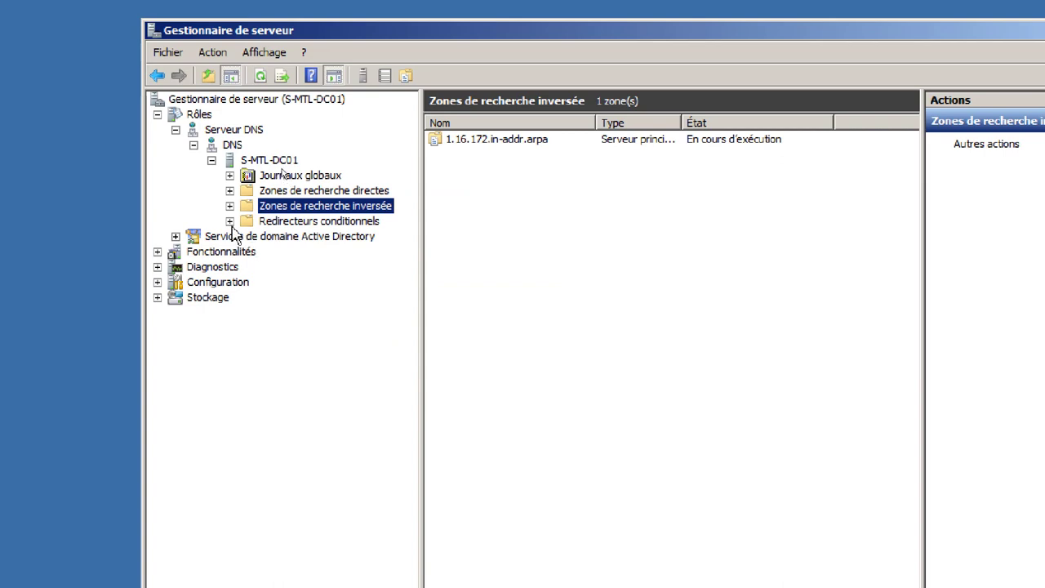
Step: Inspect the records of the reverse lookup zone 1.16.172.in-addr.arpa
{"action": "left_click", "coordinate": [229, 206]}
{"action": "left_click", "coordinate": [303, 220]}
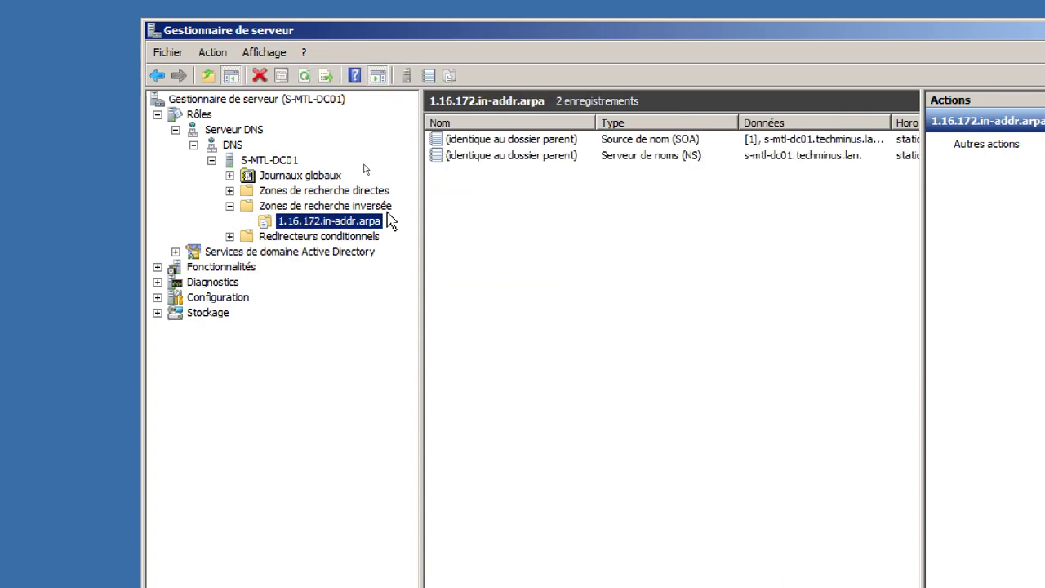
{"action": "left_click", "coordinate": [465, 191]}
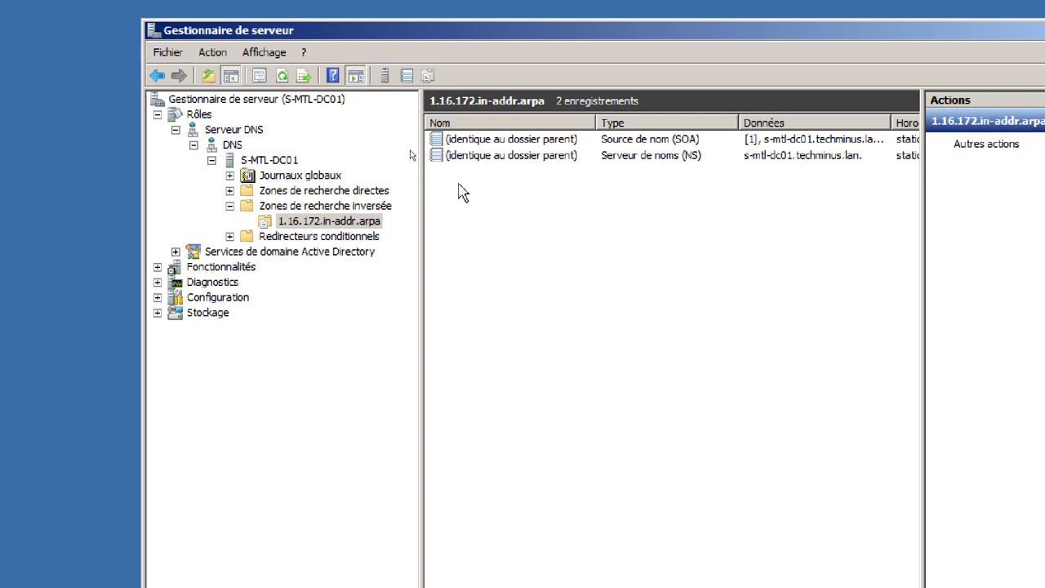
Step: Enable 'Mettre à jour l'enregistrement de pointeur (PTR) associé' on s-mtl-dc01 in techminus.lan, then recheck the reverse zone
{"action": "left_click", "coordinate": [343, 192]}
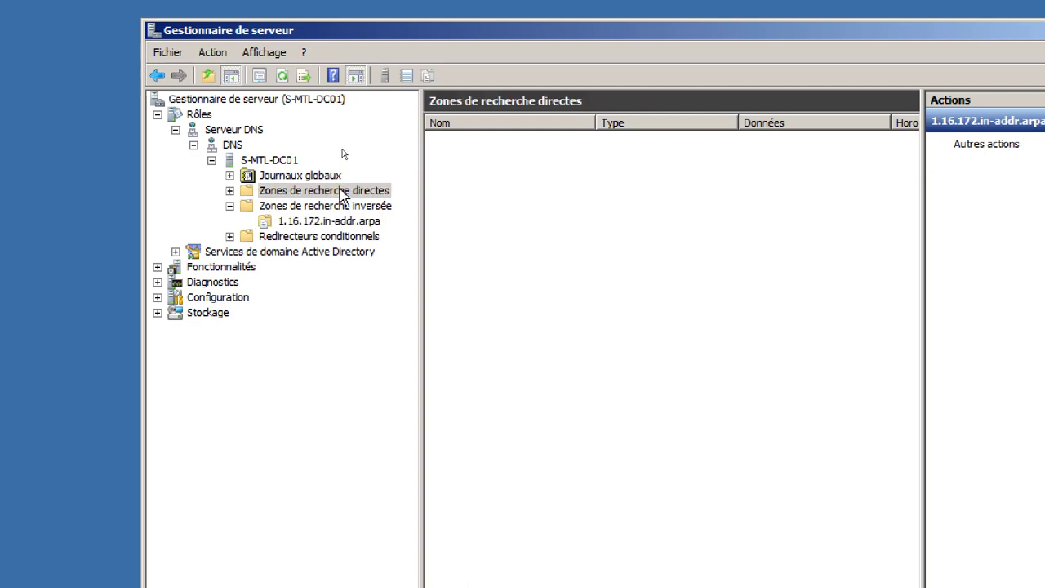
{"action": "double_click", "coordinate": [484, 155]}
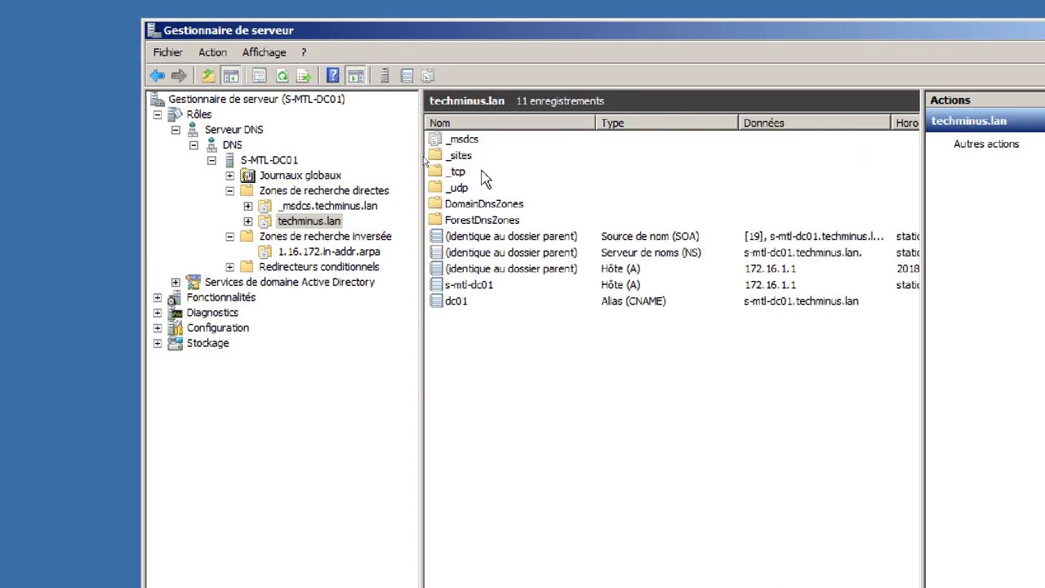
{"action": "left_click", "coordinate": [622, 288]}
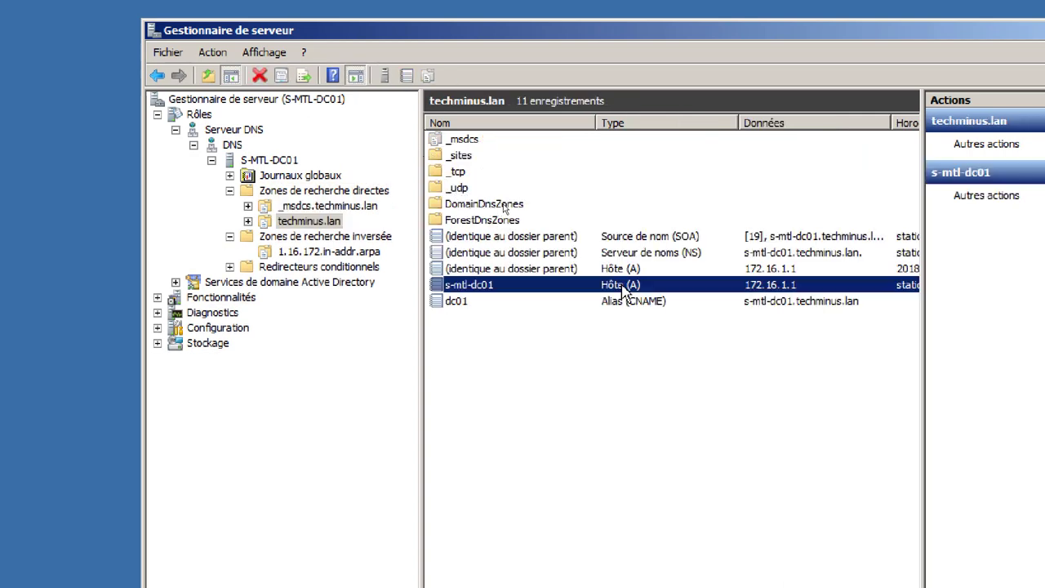
{"action": "right_click", "coordinate": [507, 292]}
{"action": "left_click", "coordinate": [531, 320]}
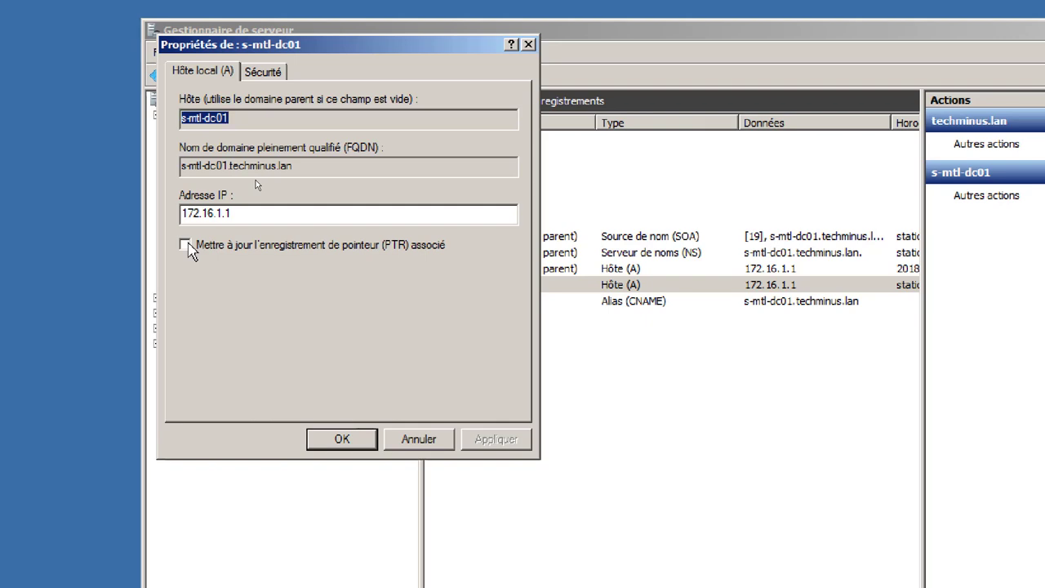
{"action": "left_click", "coordinate": [186, 246]}
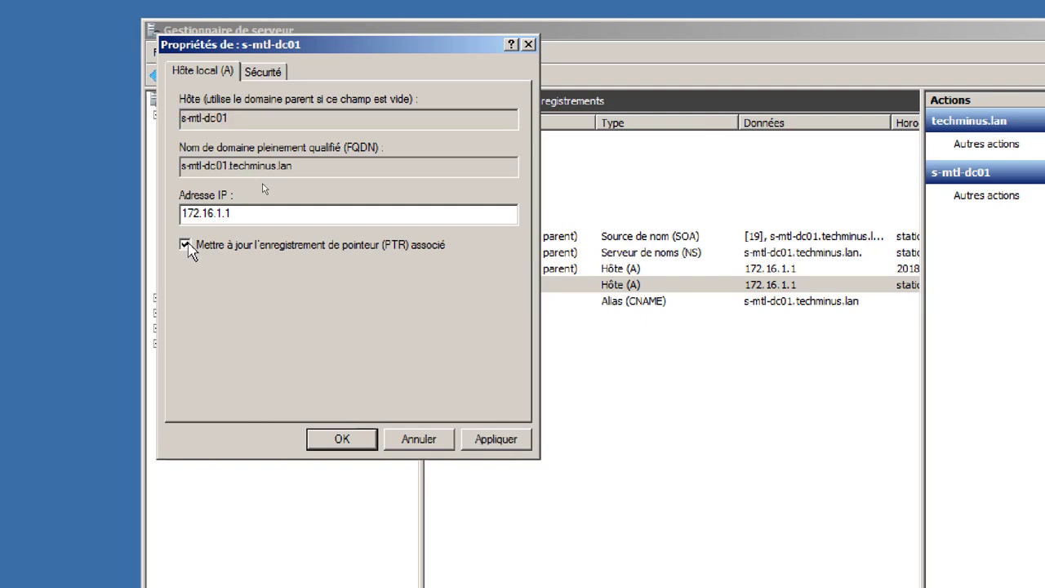
{"action": "left_click", "coordinate": [344, 439]}
{"action": "left_click", "coordinate": [325, 252]}
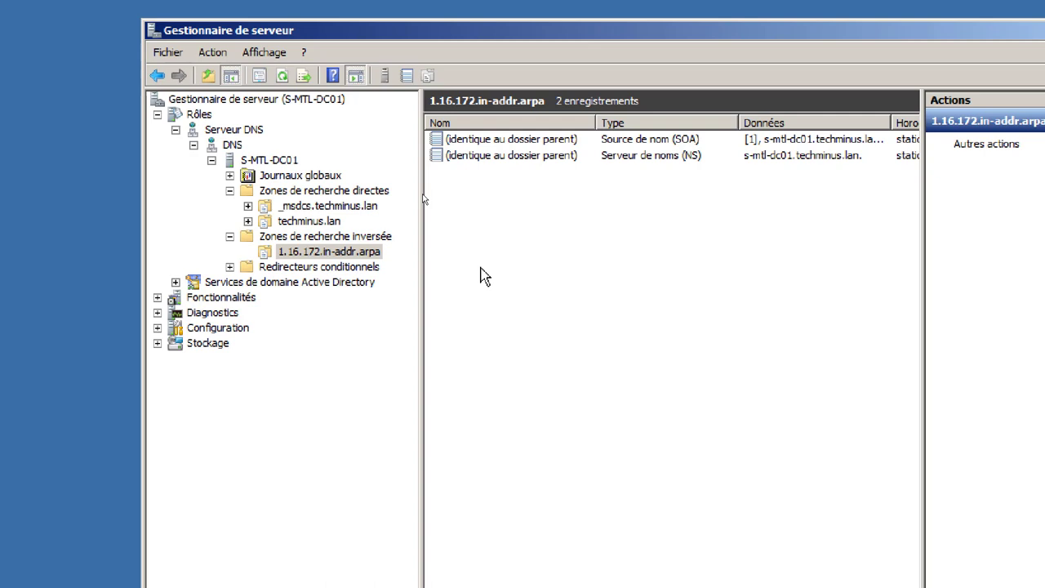
{"action": "key", "text": "F5"}
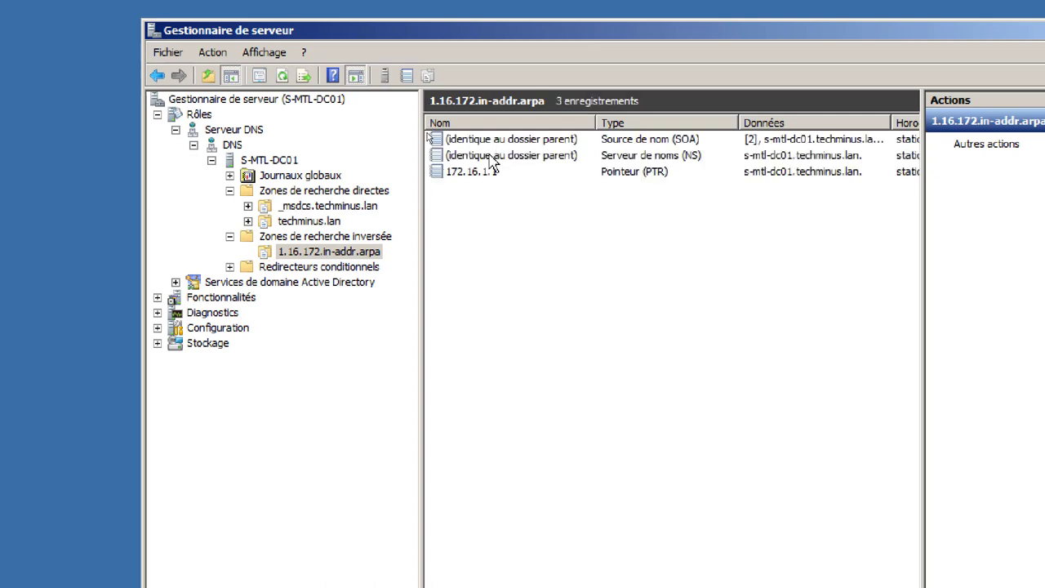
{"action": "double_click", "coordinate": [482, 173]}
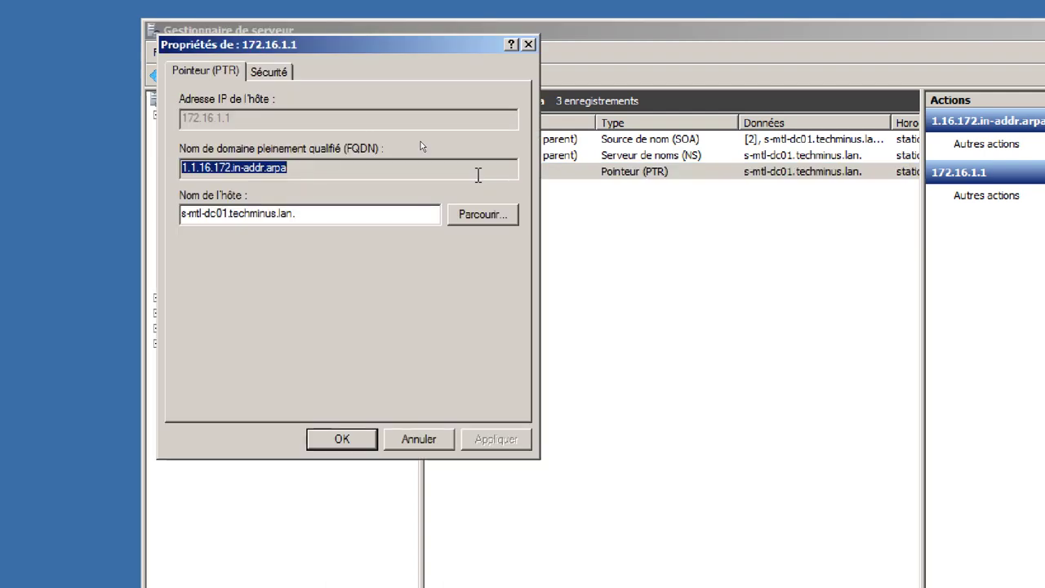
{"action": "left_click_drag", "start_coordinate": [317, 214], "coordinate": [169, 212]}
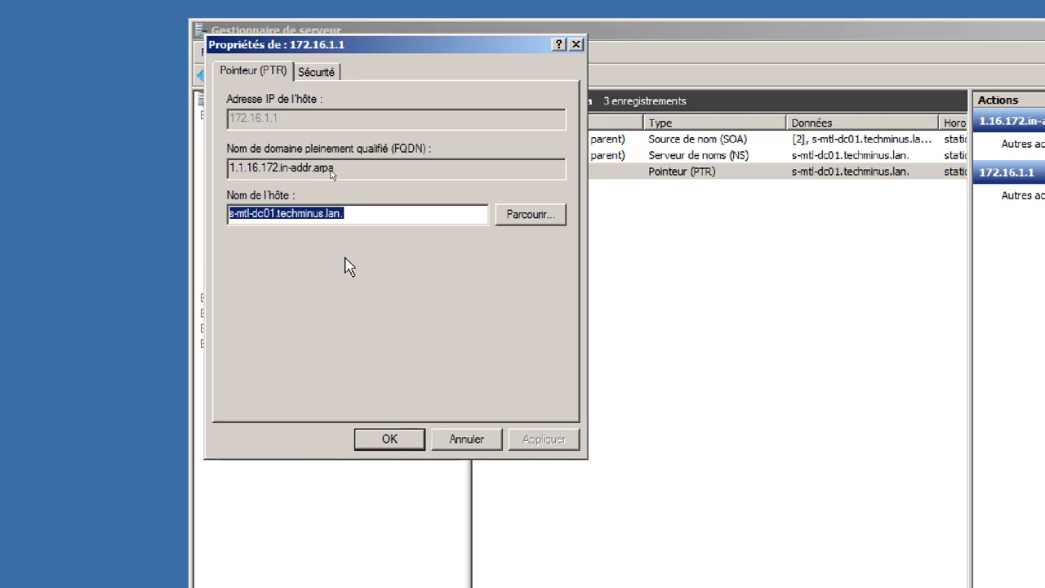
{"action": "left_click", "coordinate": [368, 214]}
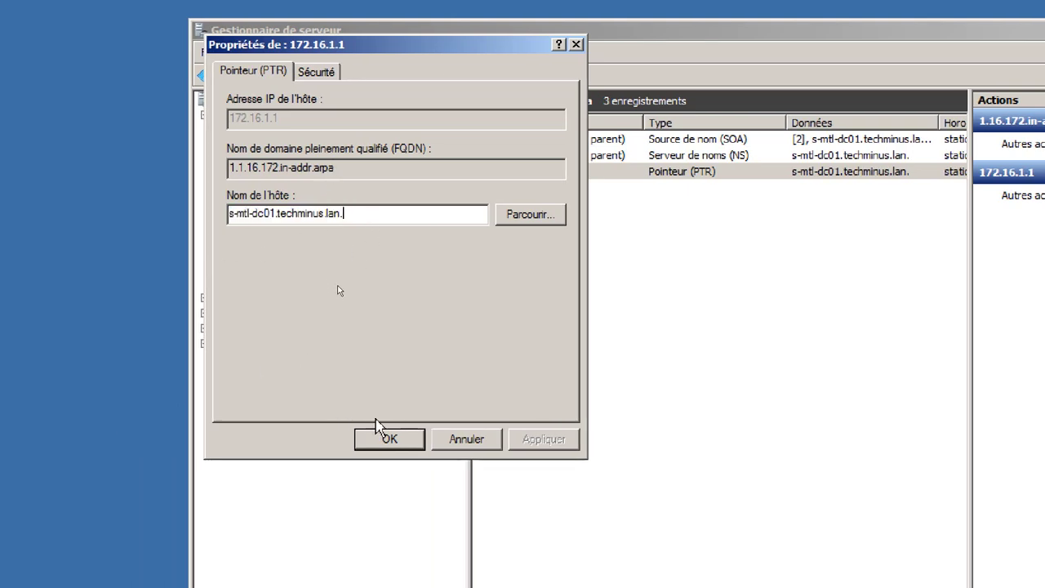
{"action": "left_click", "coordinate": [390, 440]}
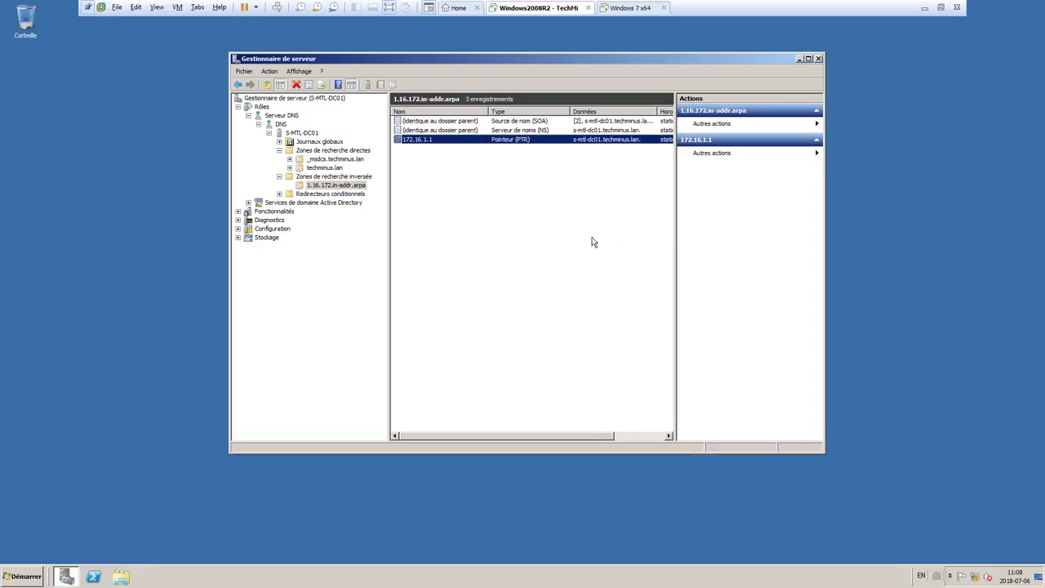
Step: In the Windows 7 VM, open Ordinateur's system properties showing P-MTL-W7x-001 in WORKGROUP
{"action": "left_click", "coordinate": [623, 10]}
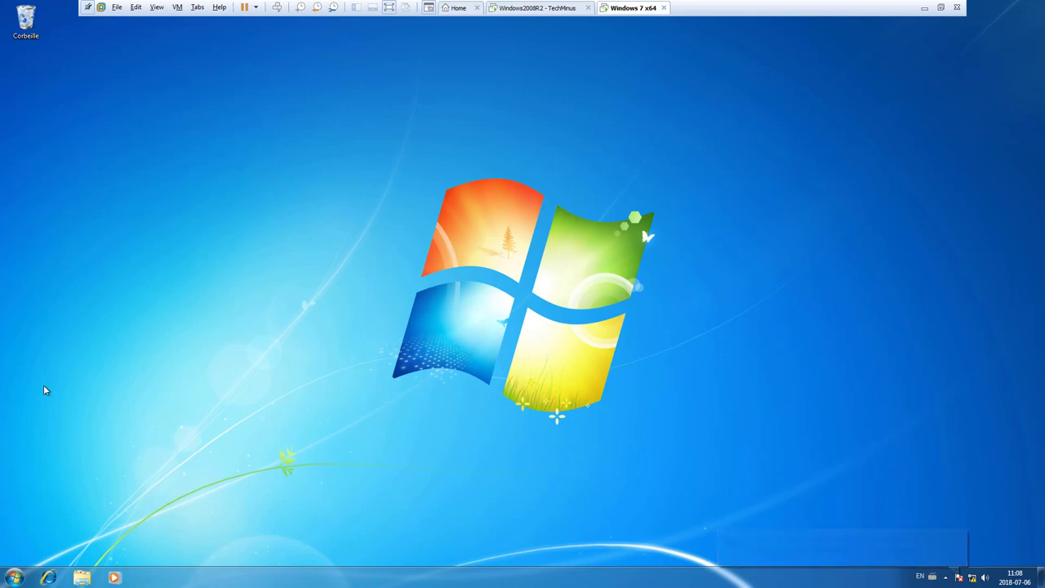
{"action": "left_click", "coordinate": [16, 579]}
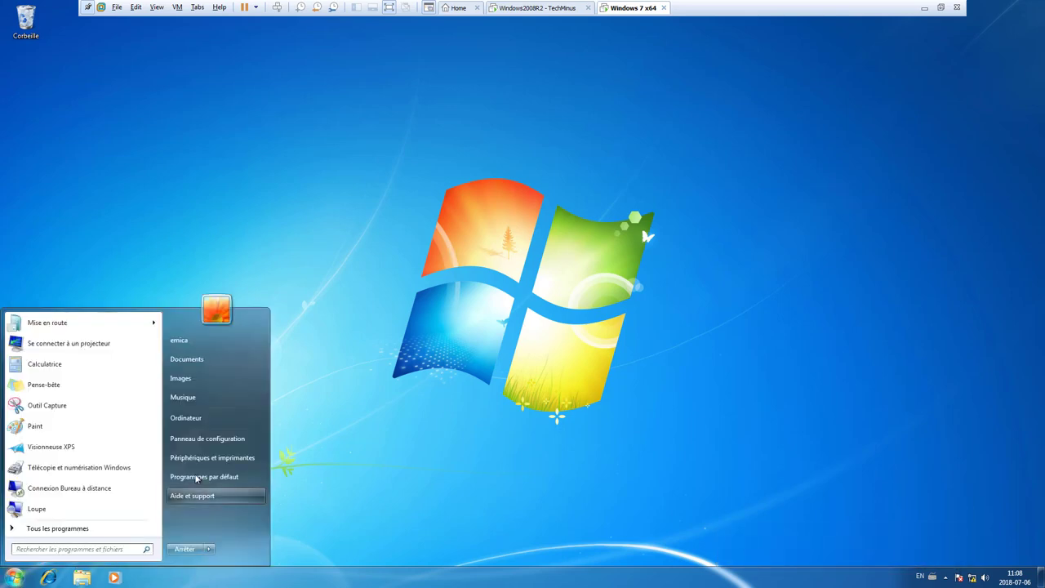
{"action": "right_click", "coordinate": [194, 418]}
{"action": "left_click", "coordinate": [236, 514]}
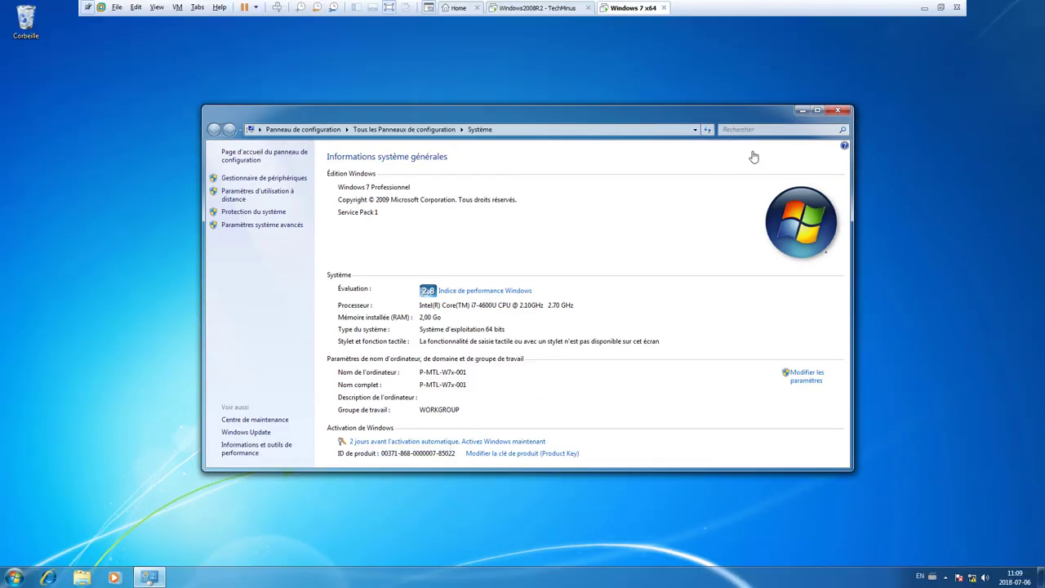
Step: Open the Local Area Connection properties via the Network and Sharing Center's adapter settings
{"action": "left_click", "coordinate": [841, 110]}
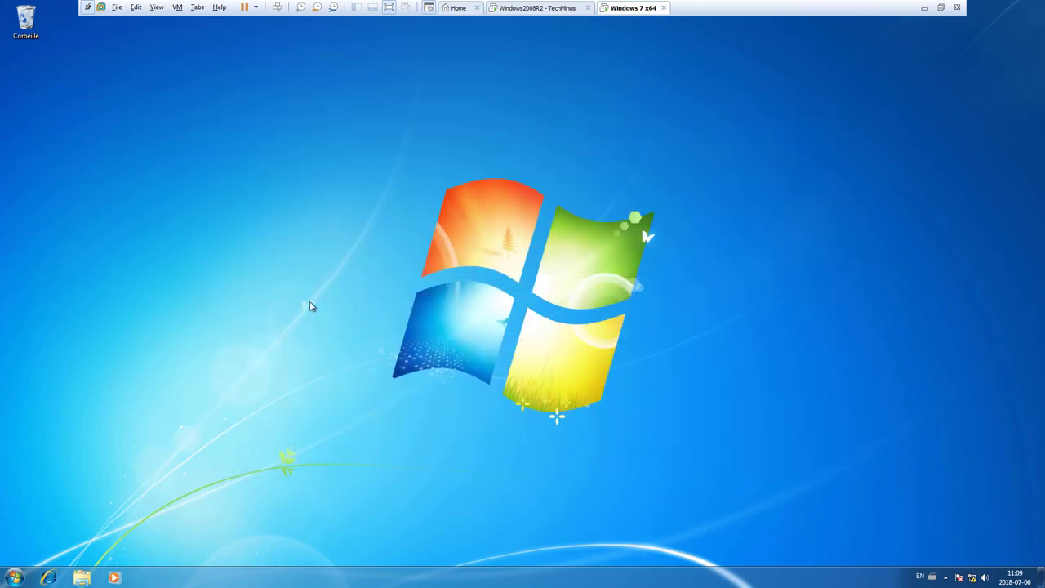
{"action": "right_click", "coordinate": [973, 579]}
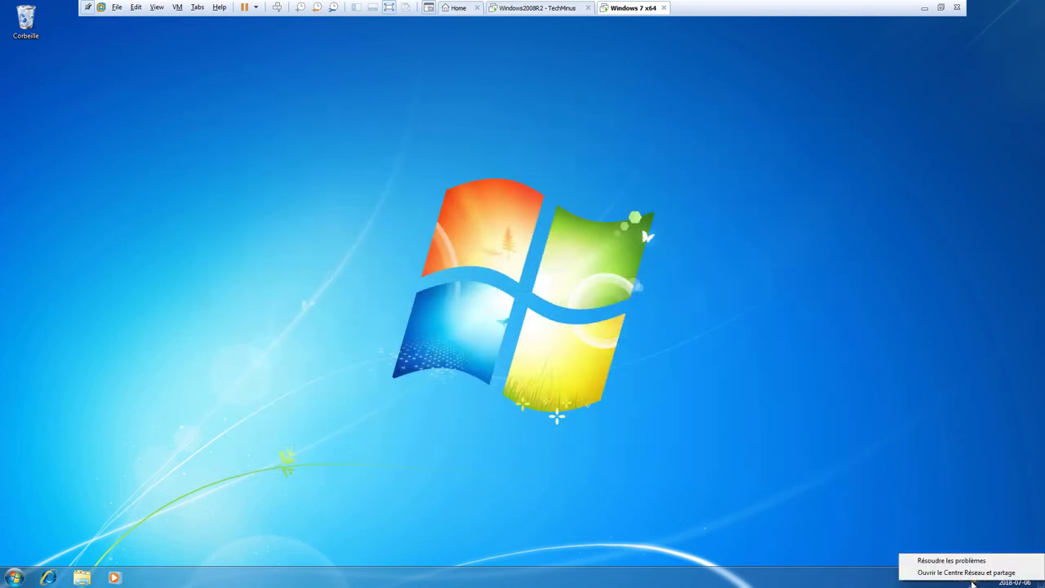
{"action": "left_click", "coordinate": [964, 573]}
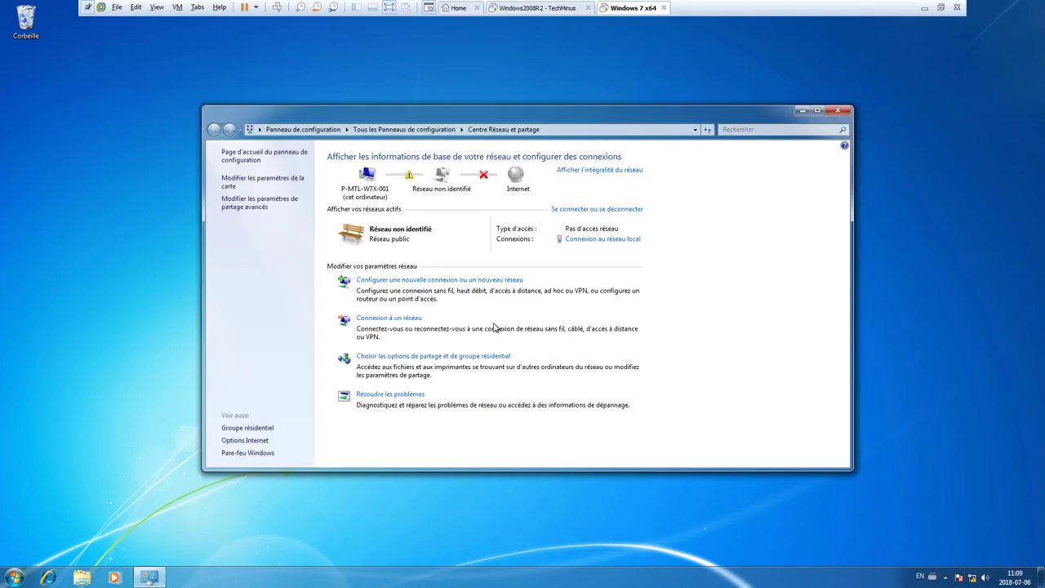
{"action": "left_click", "coordinate": [295, 180]}
{"action": "left_click", "coordinate": [286, 181]}
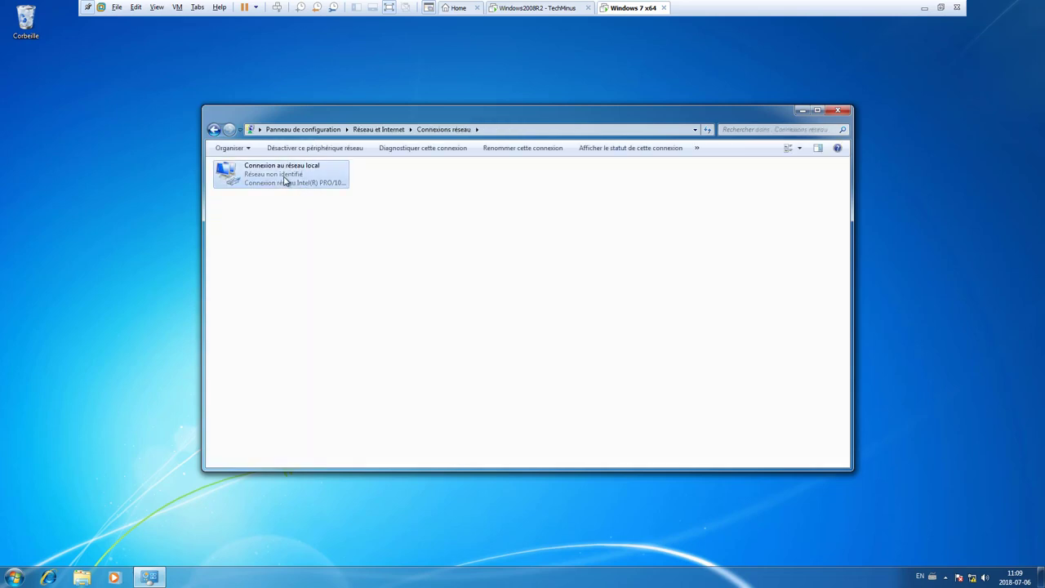
{"action": "right_click", "coordinate": [285, 177]}
{"action": "left_click", "coordinate": [335, 281]}
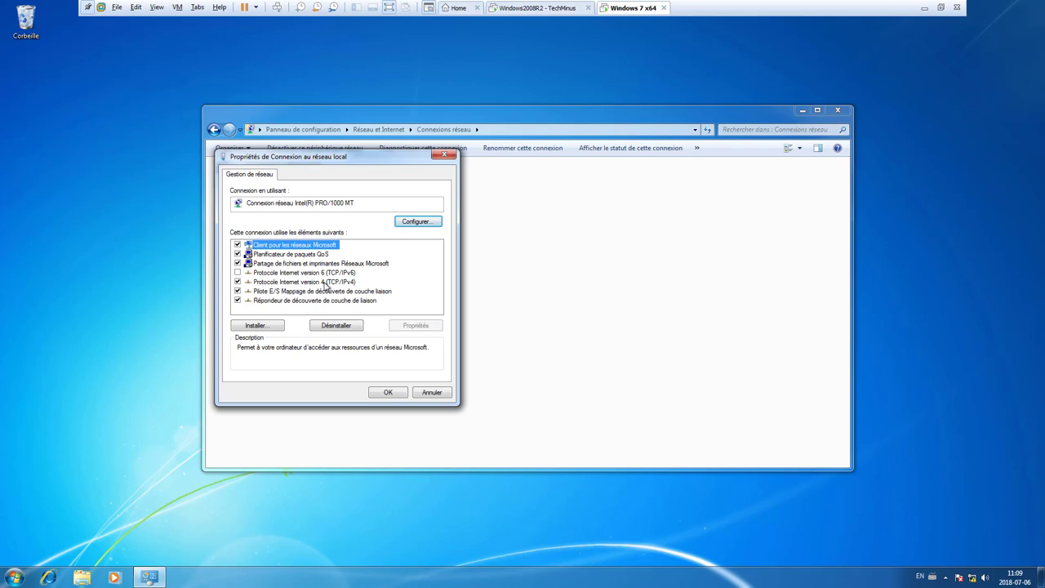
Step: Switch TCP/IPv4 to 'Use the following IP address' and begin the address with 172.16.1
{"action": "left_click", "coordinate": [287, 273]}
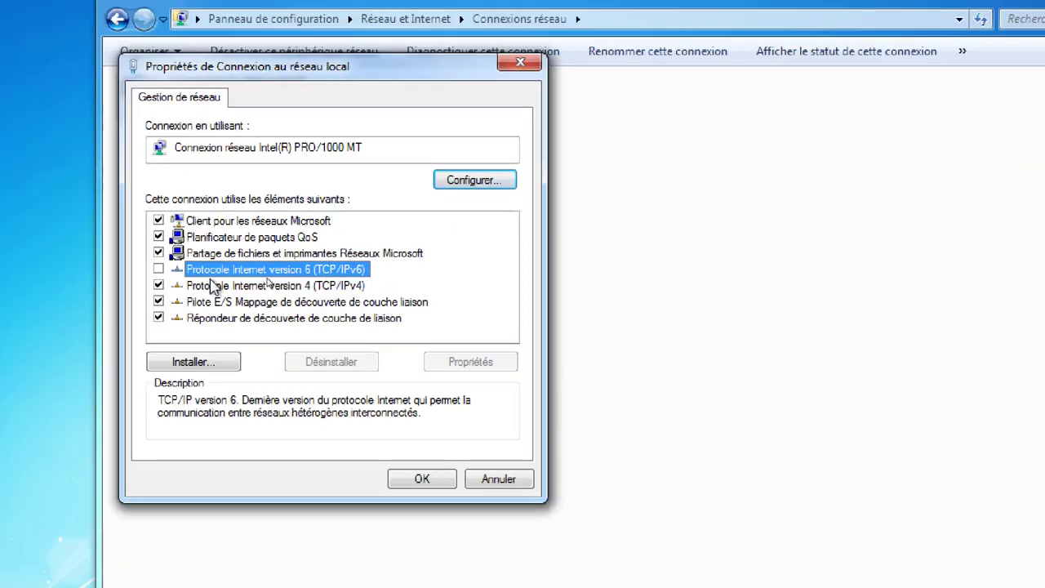
{"action": "double_click", "coordinate": [214, 286]}
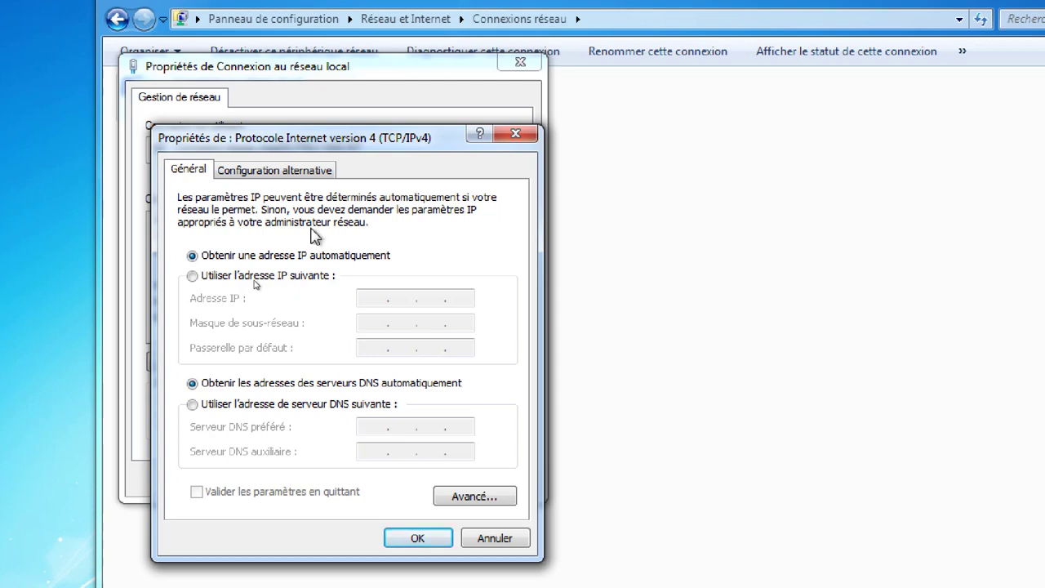
{"action": "left_click", "coordinate": [193, 276]}
{"action": "left_click", "coordinate": [367, 298]}
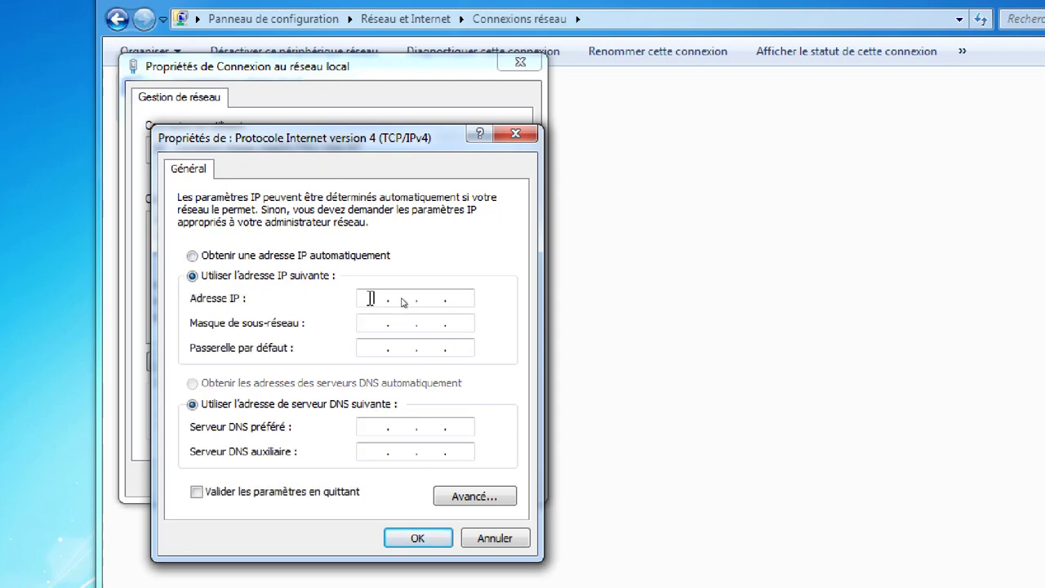
{"action": "type", "text": "172.16.1.1"}
{"action": "key", "text": "BackSpace"}
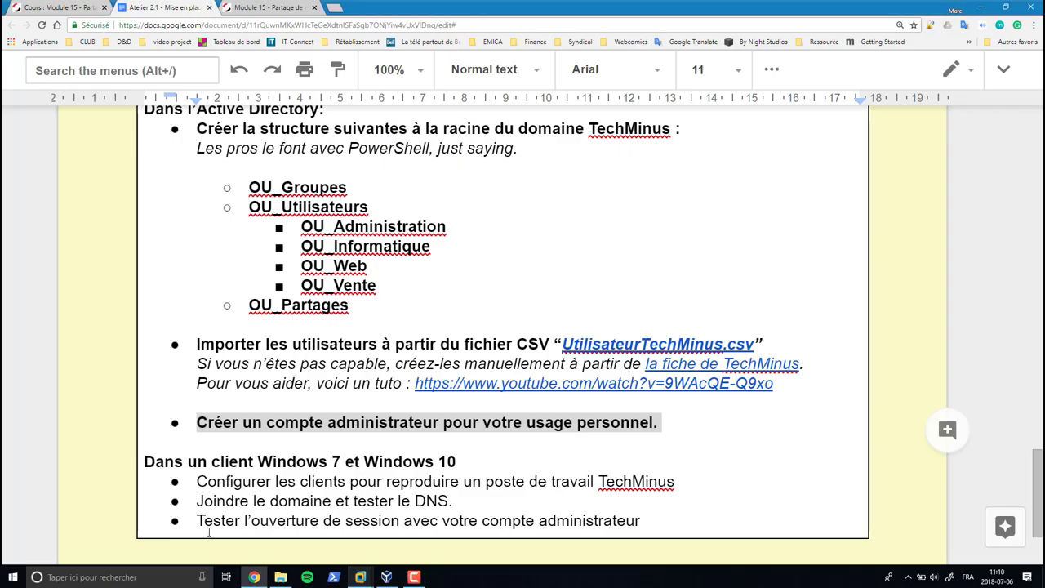
Step: Open the logical topology PDF from Moodle and highlight the first PC's name and IP setting
{"action": "left_click", "coordinate": [65, 7]}
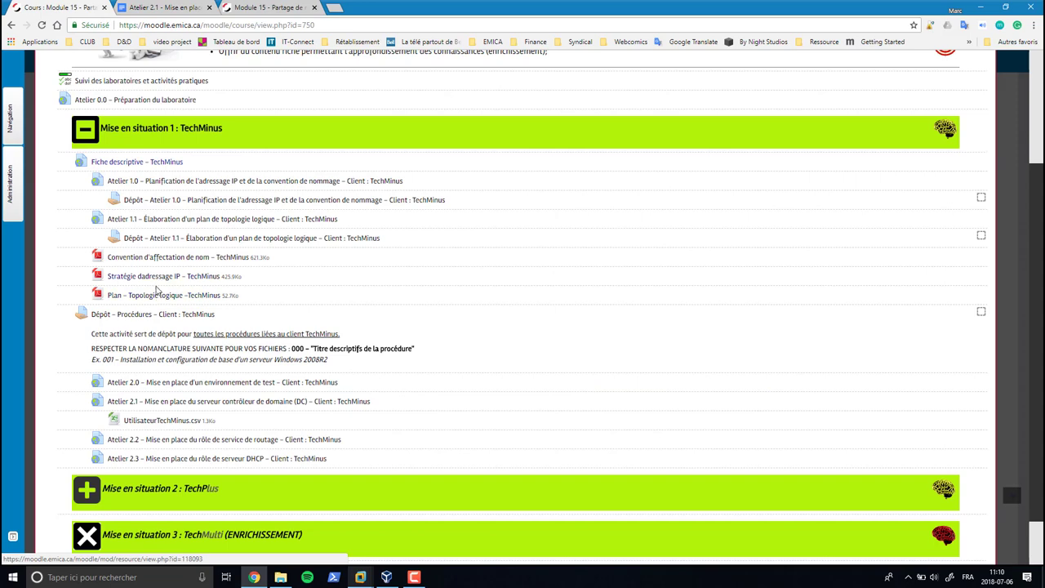
{"action": "left_click", "coordinate": [157, 296]}
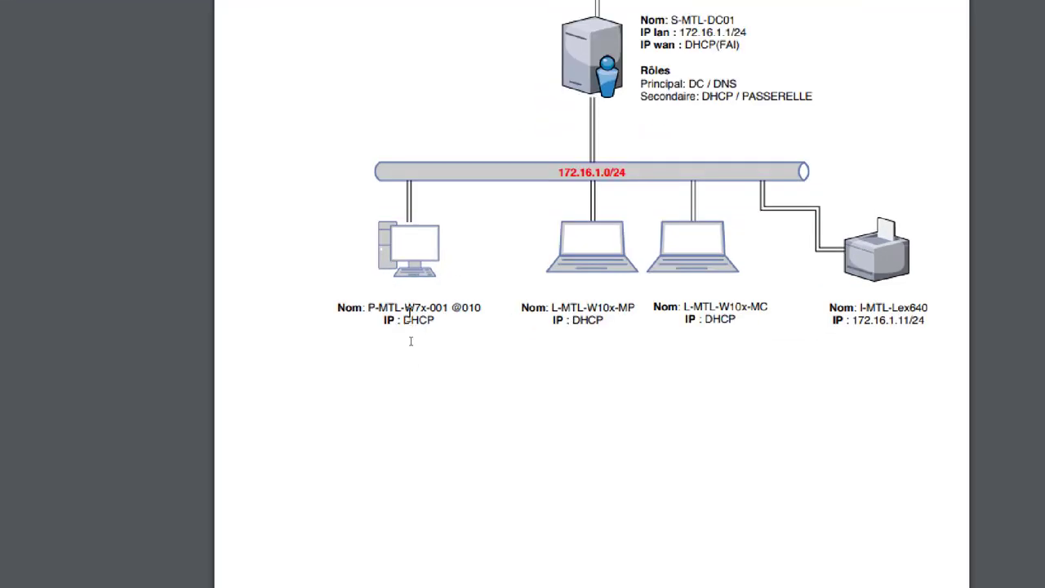
{"action": "left_click_drag", "start_coordinate": [333, 302], "coordinate": [443, 323]}
{"action": "left_click", "coordinate": [472, 381]}
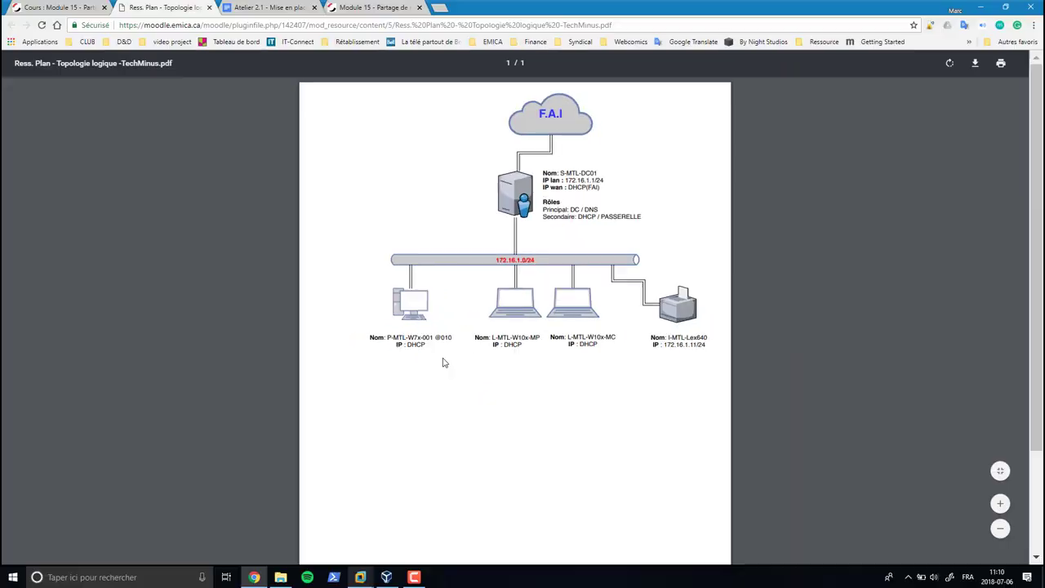
Step: Open the IP addressing strategy PDF, highlight the workstation range through 172.16.1.254, and return to Atelier 2.1
{"action": "left_click", "coordinate": [79, 10]}
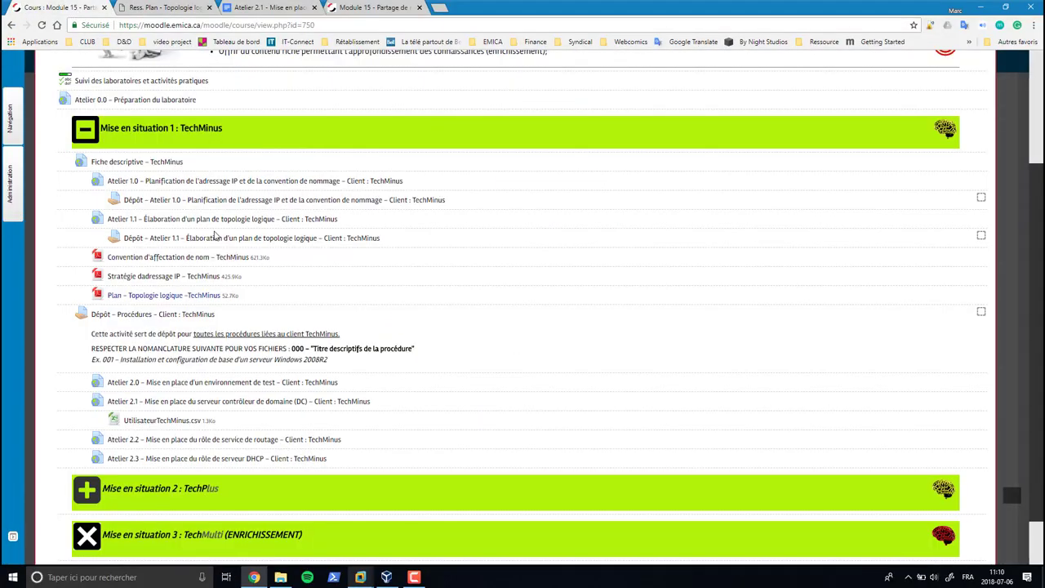
{"action": "left_click", "coordinate": [159, 277]}
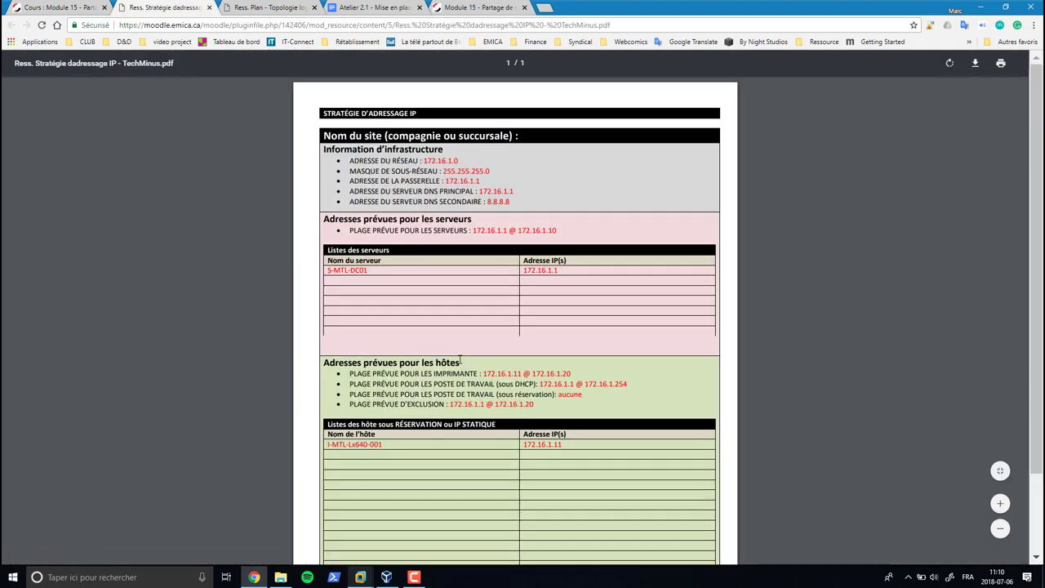
{"action": "scroll", "coordinate": [443, 392], "scroll_direction": "down", "scroll_amount": 2}
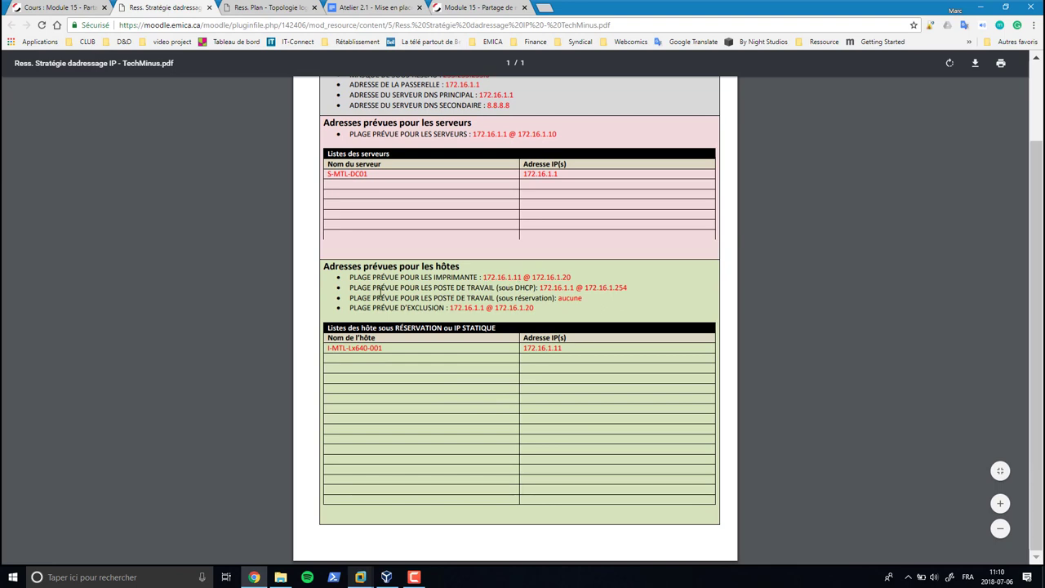
{"action": "left_click_drag", "start_coordinate": [350, 288], "coordinate": [628, 288]}
{"action": "left_click", "coordinate": [614, 306]}
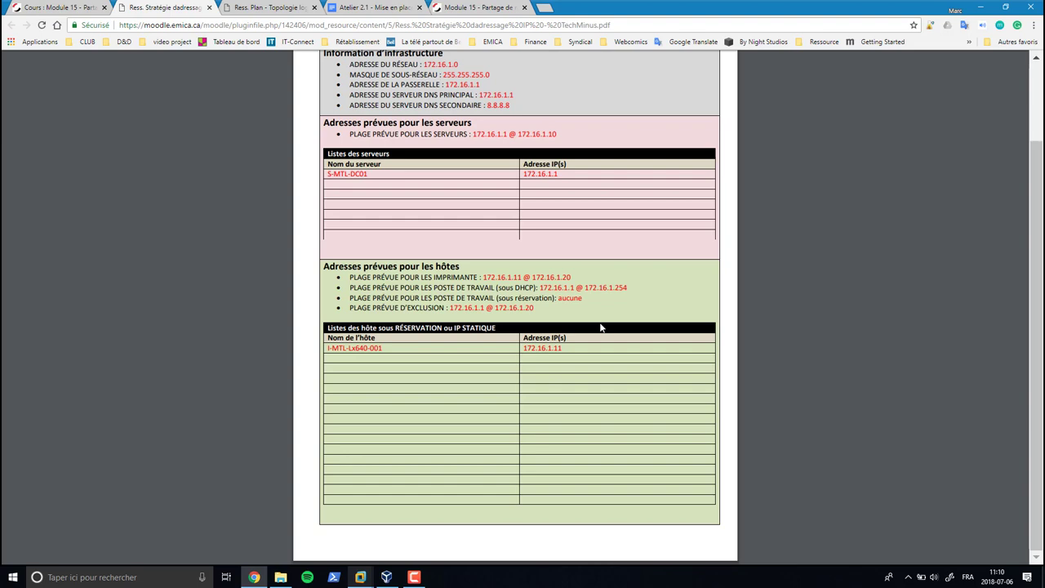
{"action": "left_click", "coordinate": [372, 8]}
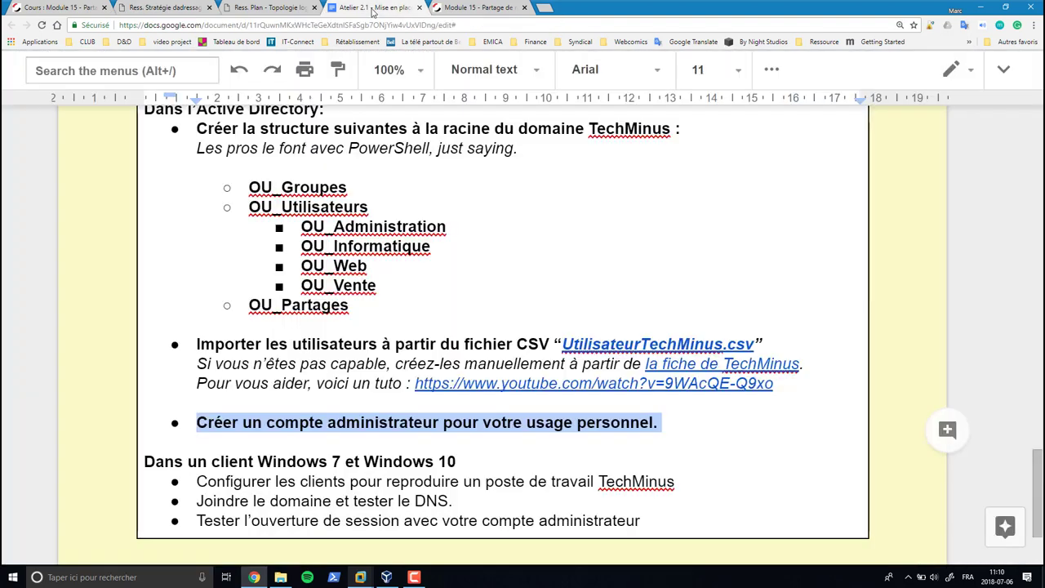
Step: In the Windows 7 VM, enter IP address 172.16.1.21 with subnet mask 255.255.255.0
{"action": "left_click", "coordinate": [385, 573]}
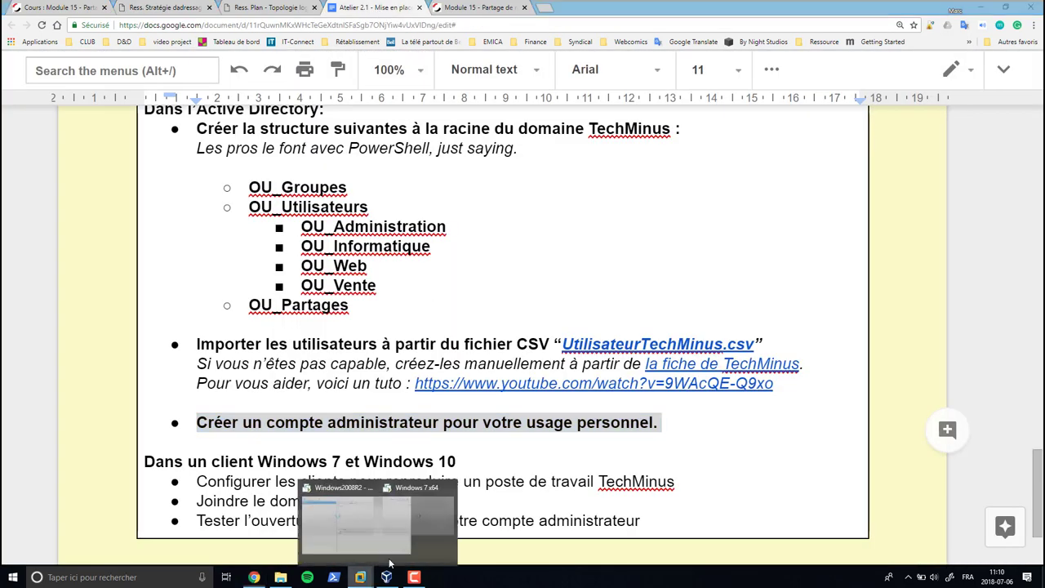
{"action": "left_click", "coordinate": [424, 528]}
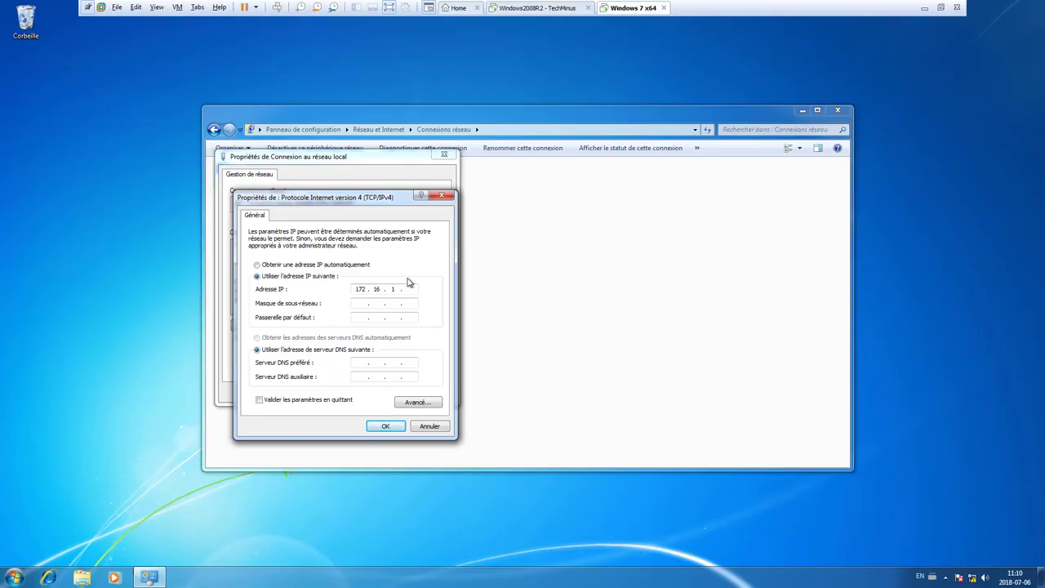
{"action": "type", "text": "2"}
{"action": "type", "text": "1"}
{"action": "key", "text": "Tab"}
{"action": "type", "text": "25552"}
{"action": "key", "text": "BackSpace"}
{"action": "key", "text": "BackSpace"}
{"action": "type", "text": "255255"}
Step: Set preferred DNS server 172.16.1.1 and confirm the IPv4 and connection properties
{"action": "left_click", "coordinate": [366, 320]}
{"action": "left_click", "coordinate": [361, 363]}
{"action": "type", "text": "172 . 16 . 1 . 1"}
{"action": "left_click", "coordinate": [390, 426]}
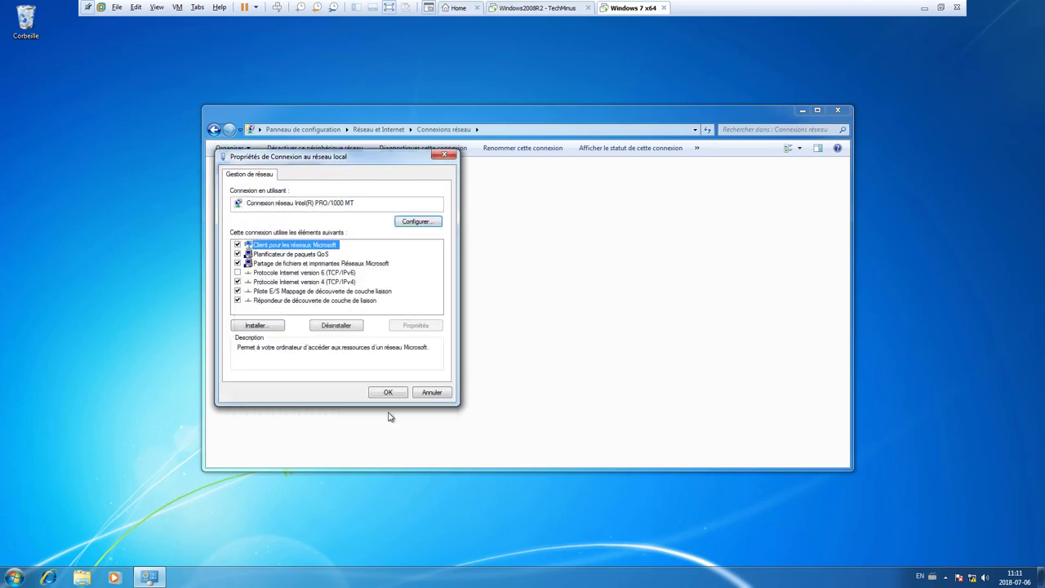
{"action": "left_click", "coordinate": [389, 393]}
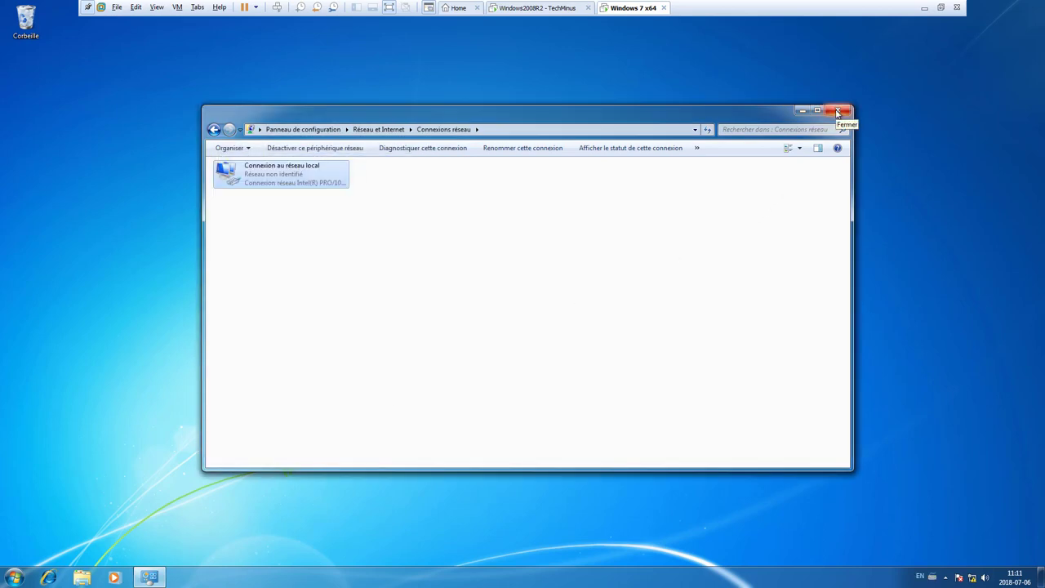
Step: Run ping techminus.lan in a cmd prompt, stop it after no replies, and open the VM menu
{"action": "key", "text": "super+r"}
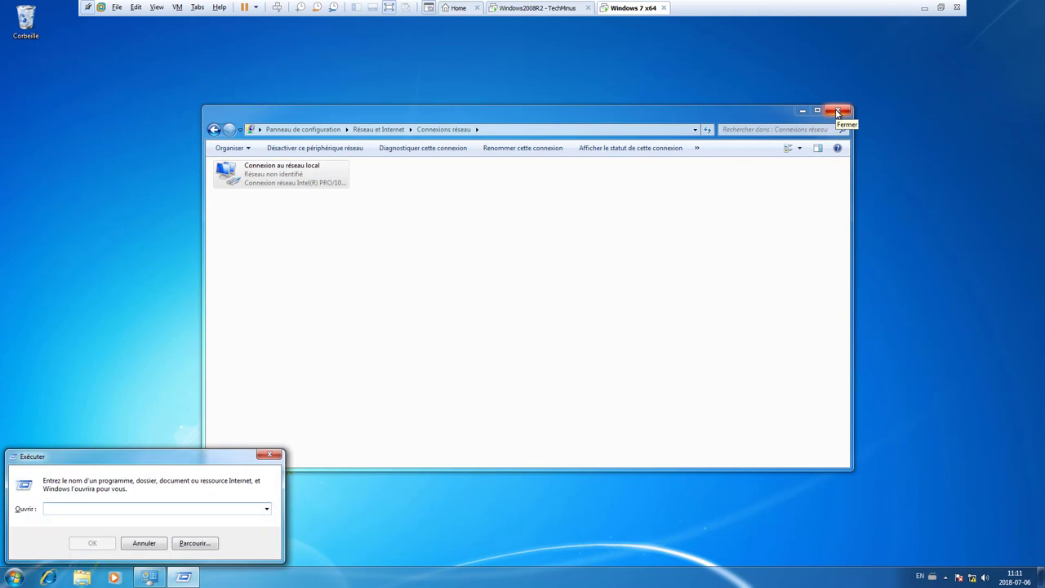
{"action": "type", "text": "cmd"}
{"action": "key", "text": "Return"}
{"action": "type", "text": "pin"}
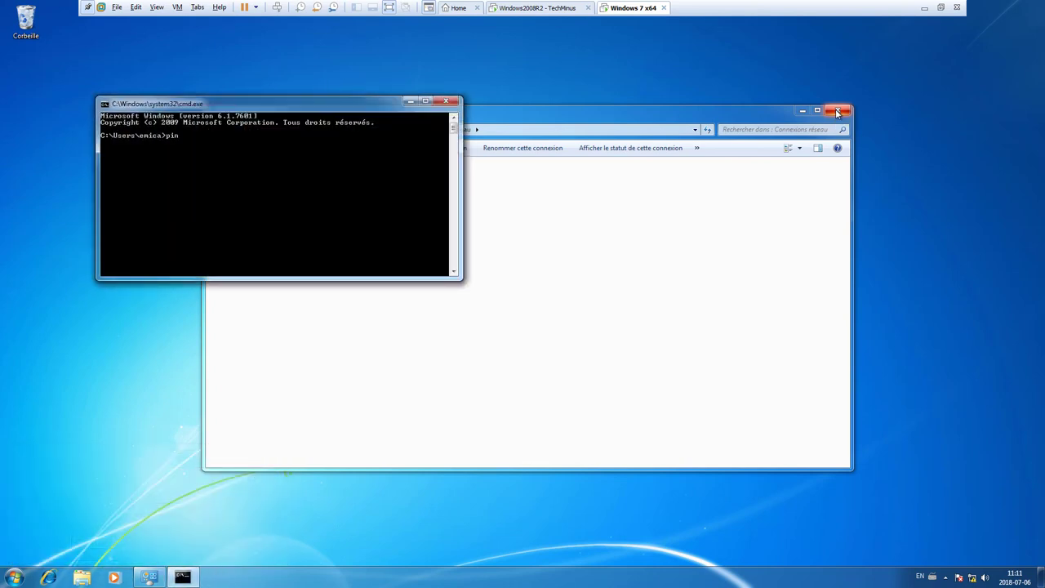
{"action": "type", "text": "g techminus.lan"}
{"action": "key", "text": "Return"}
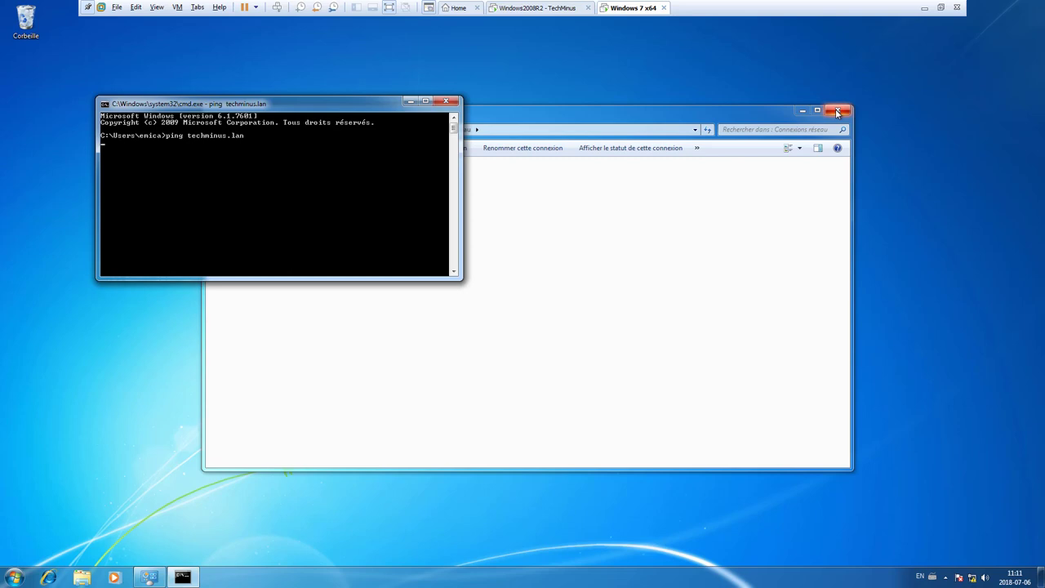
{"action": "key", "text": "ctrl+c"}
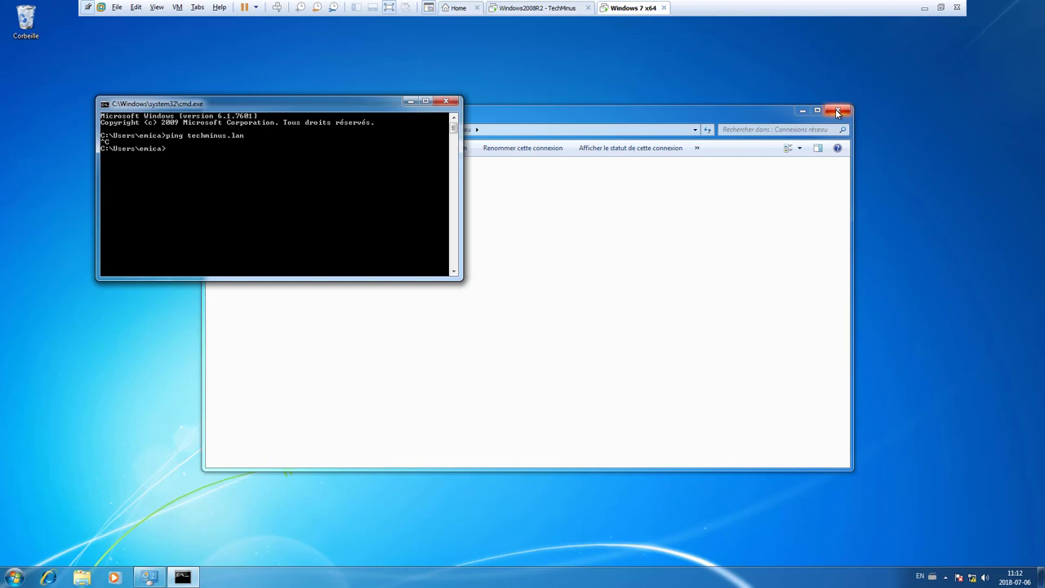
{"action": "left_click", "coordinate": [177, 9]}
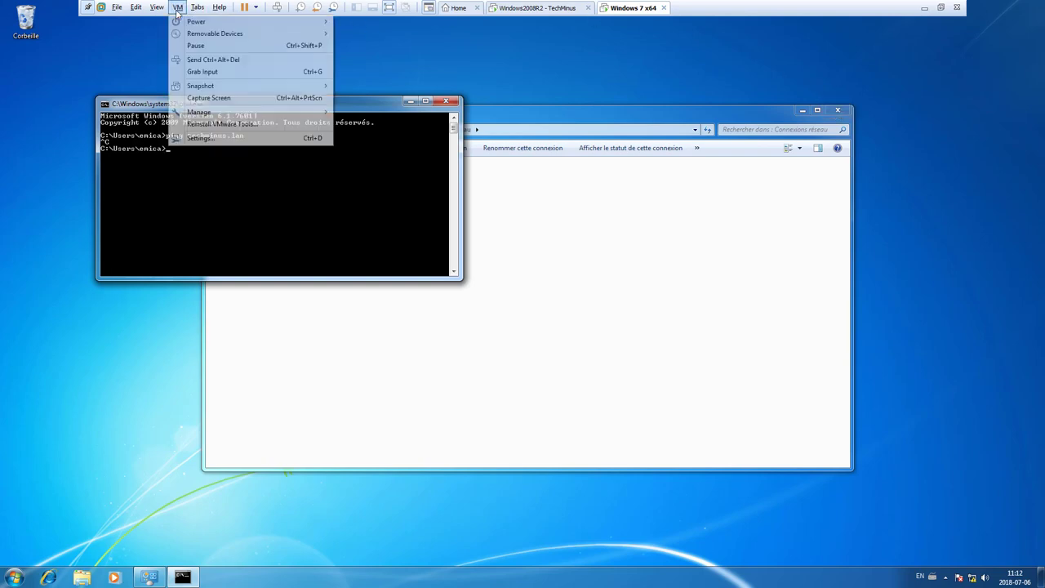
Step: Set the Windows 7 VM's network adapter LAN segment to LAN 2 in VM Settings
{"action": "left_click", "coordinate": [211, 137]}
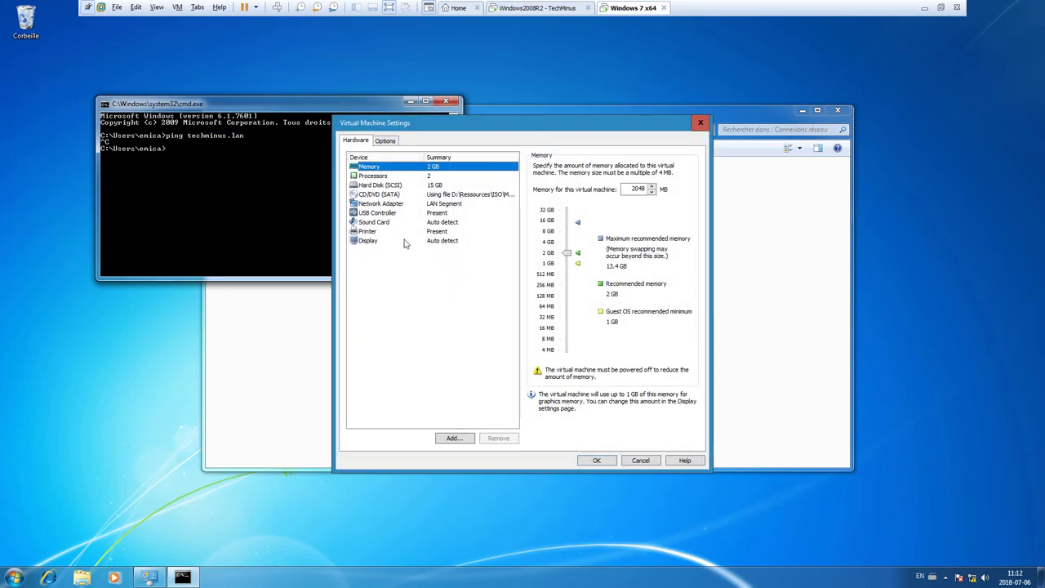
{"action": "left_click", "coordinate": [445, 205]}
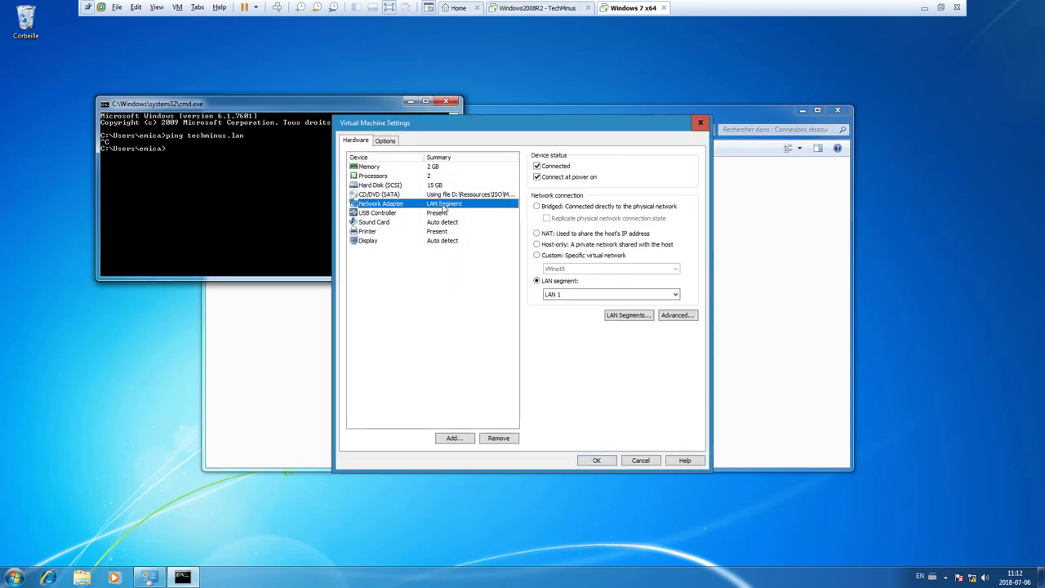
{"action": "left_click", "coordinate": [538, 282]}
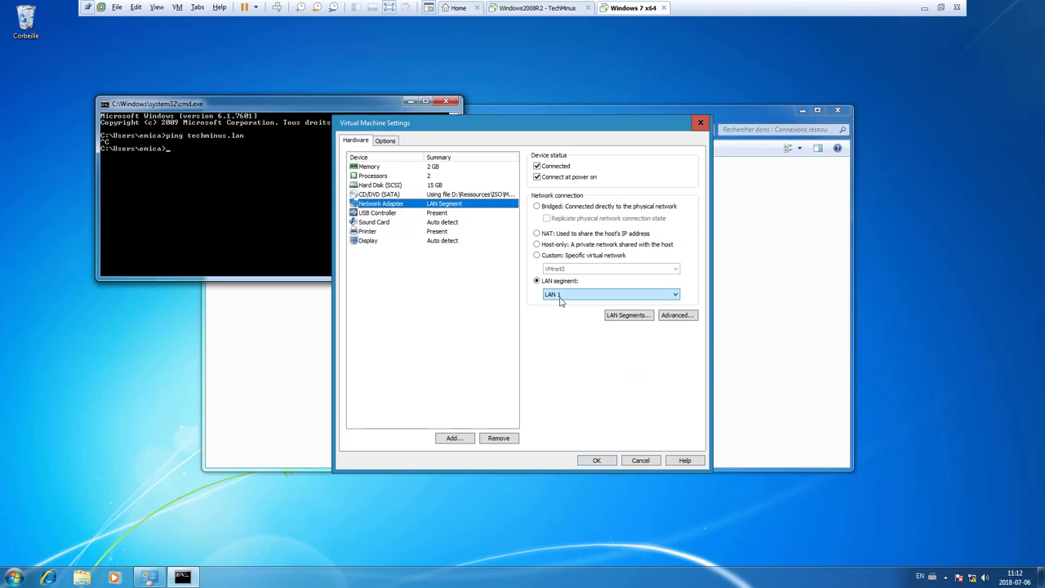
{"action": "left_click", "coordinate": [560, 298]}
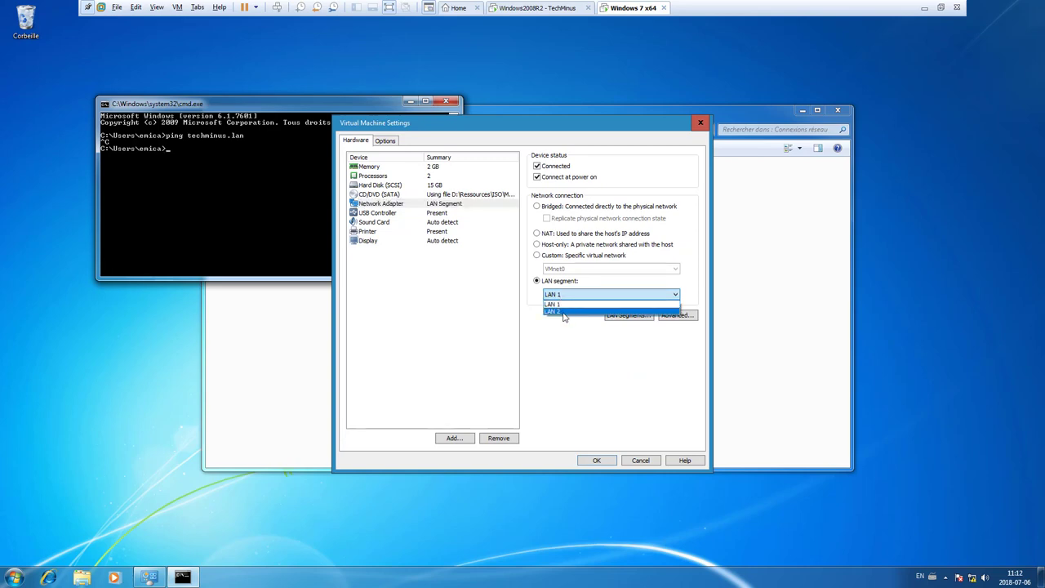
{"action": "left_click", "coordinate": [563, 312]}
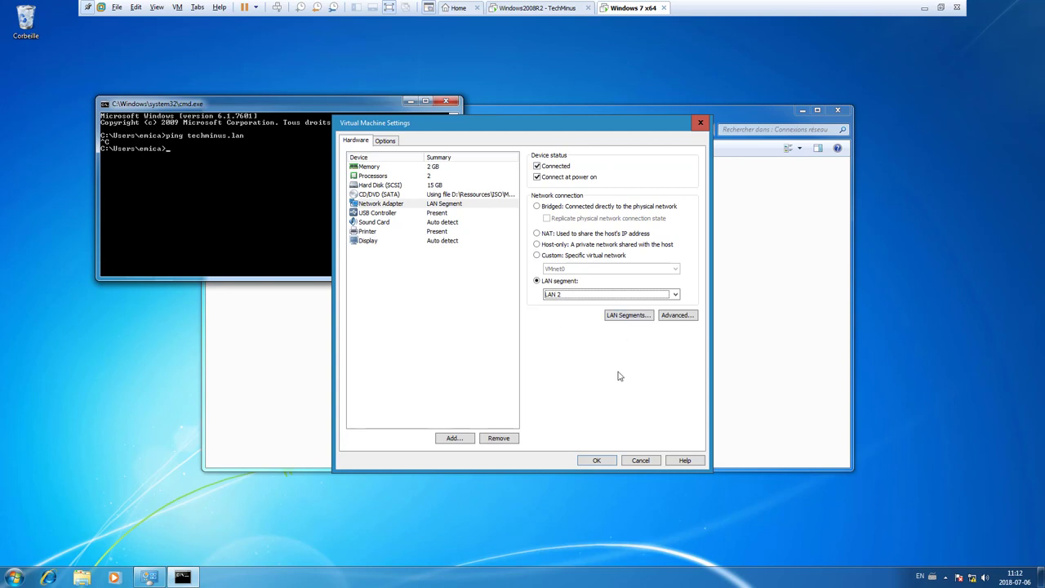
{"action": "left_click", "coordinate": [606, 463]}
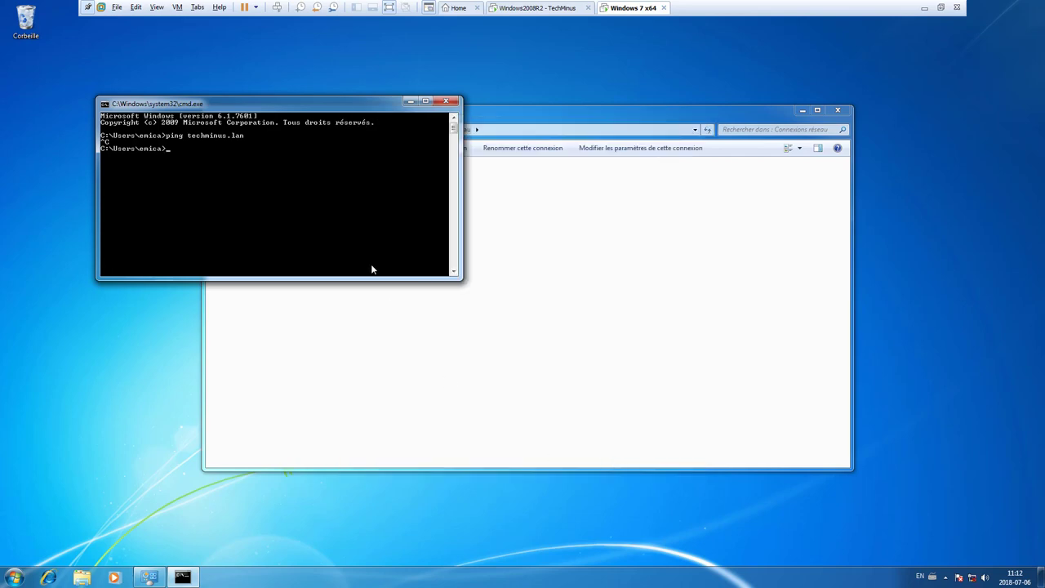
Step: Rerun ping techminus.lan in the existing prompt, then close the prompt
{"action": "key", "text": "Up"}
{"action": "key", "text": "Return"}
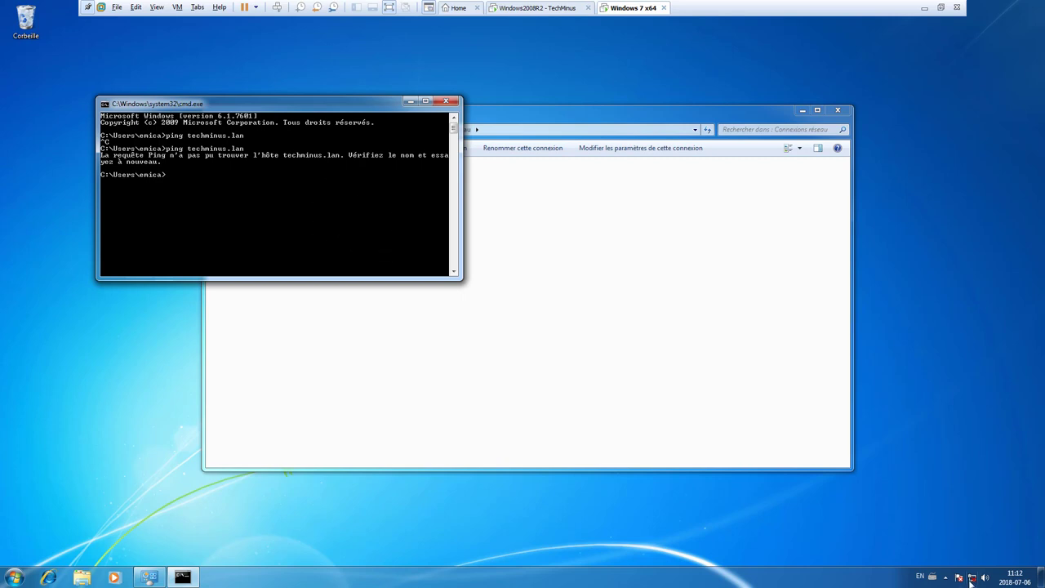
{"action": "mouse_move", "coordinate": [971, 580]}
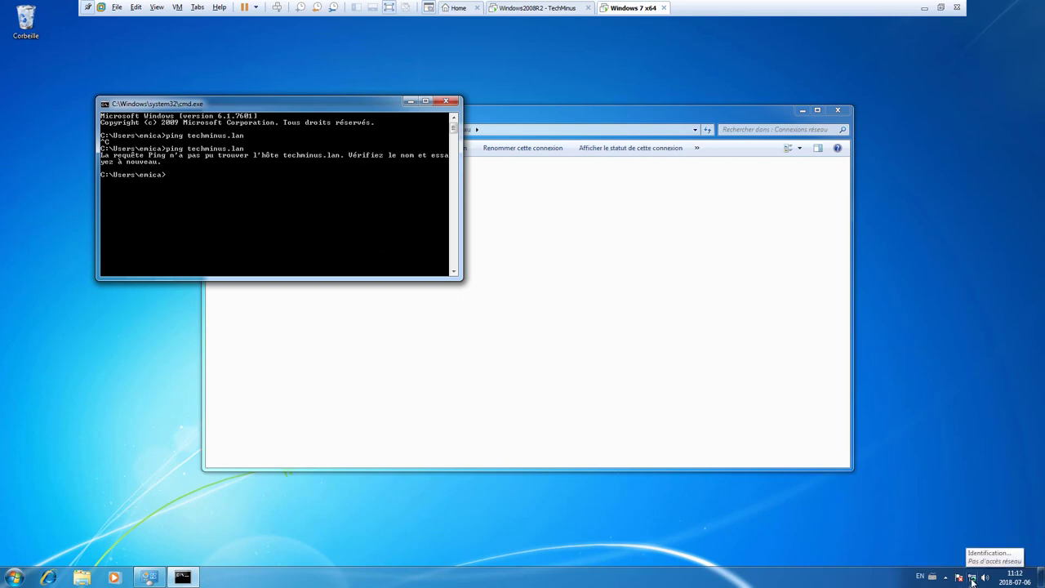
{"action": "left_click", "coordinate": [446, 100]}
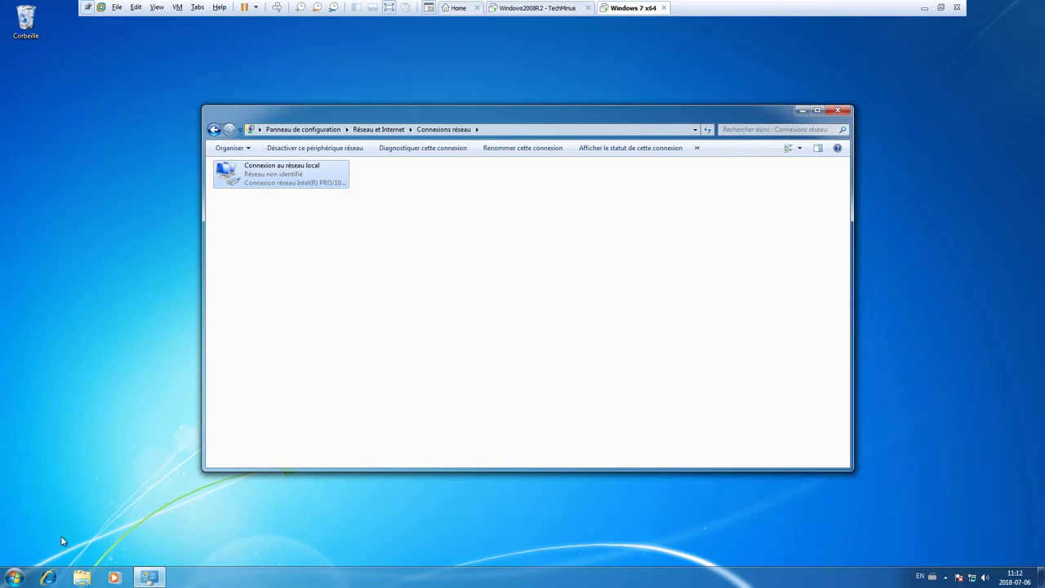
Step: From a new cmd prompt, ping 172.16.1.1 and techminus.lan, enlarging the console to view replies
{"action": "key", "text": "super+r"}
{"action": "type", "text": "cmd"}
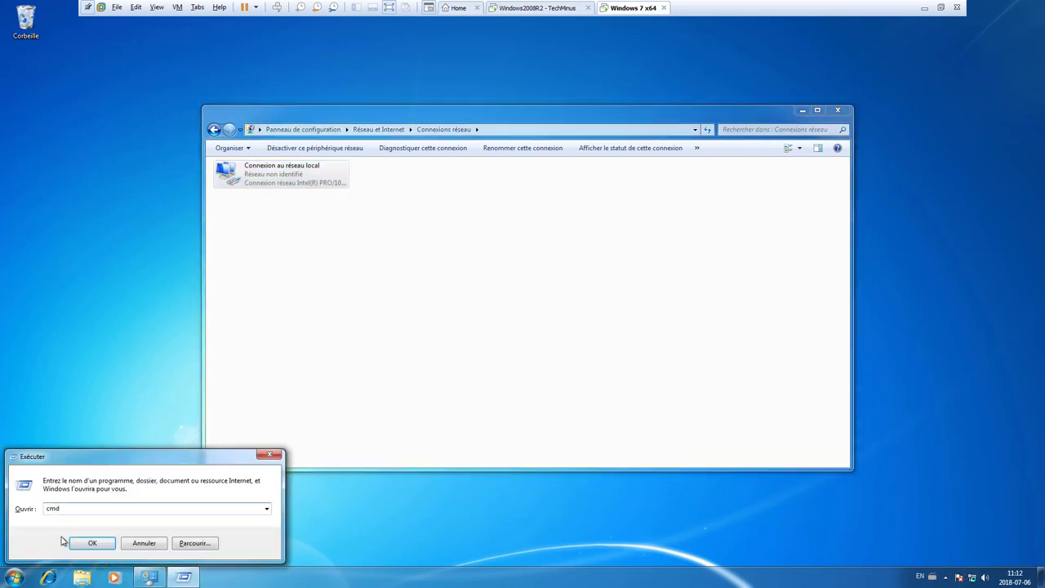
{"action": "key", "text": "Return"}
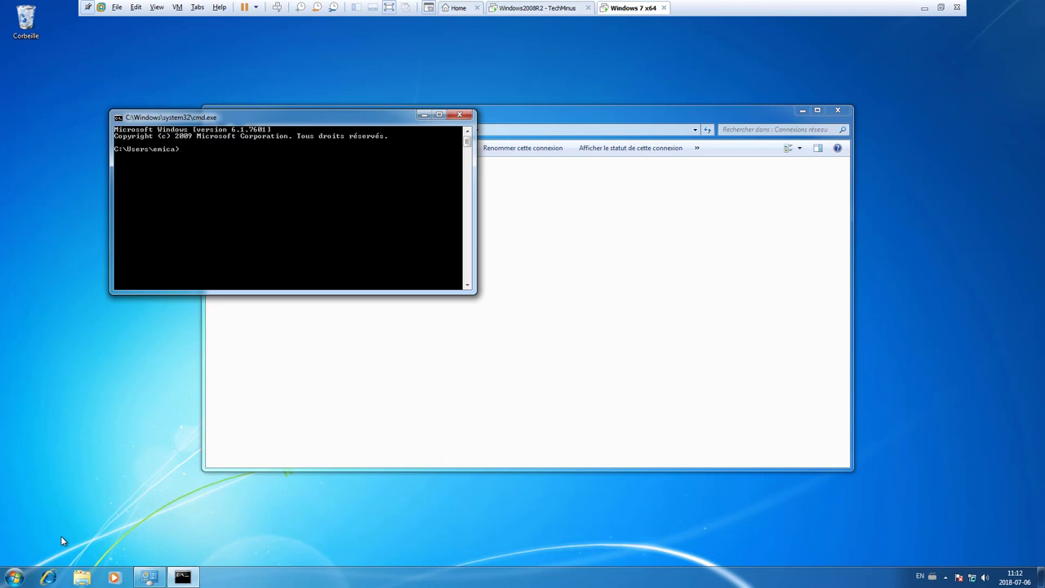
{"action": "type", "text": "ping 172.16.1.1"}
{"action": "key", "text": "Return"}
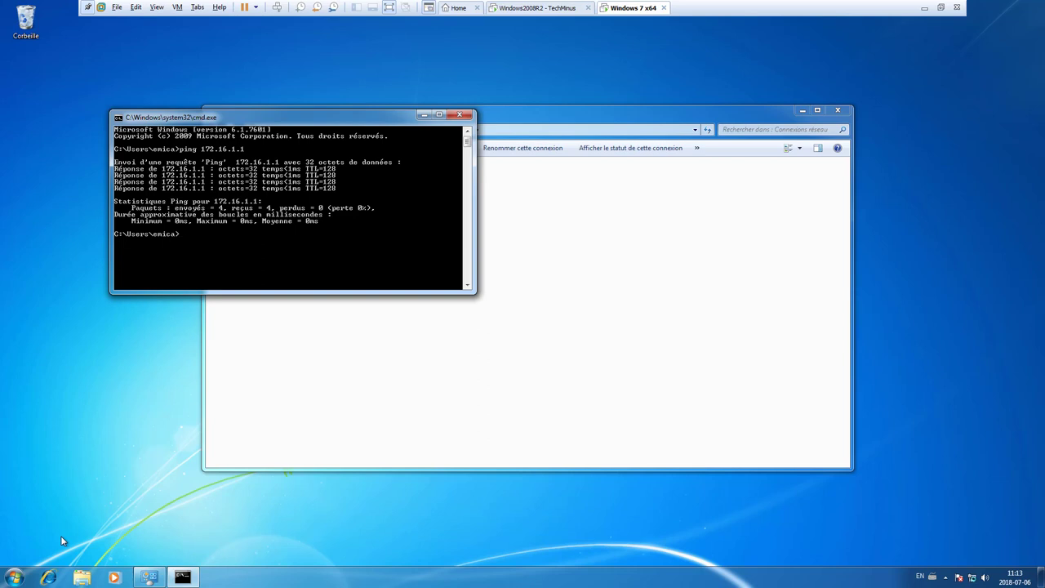
{"action": "key", "text": "Up"}
{"action": "type", "text": "techminus.lan"}
{"action": "key", "text": "Return"}
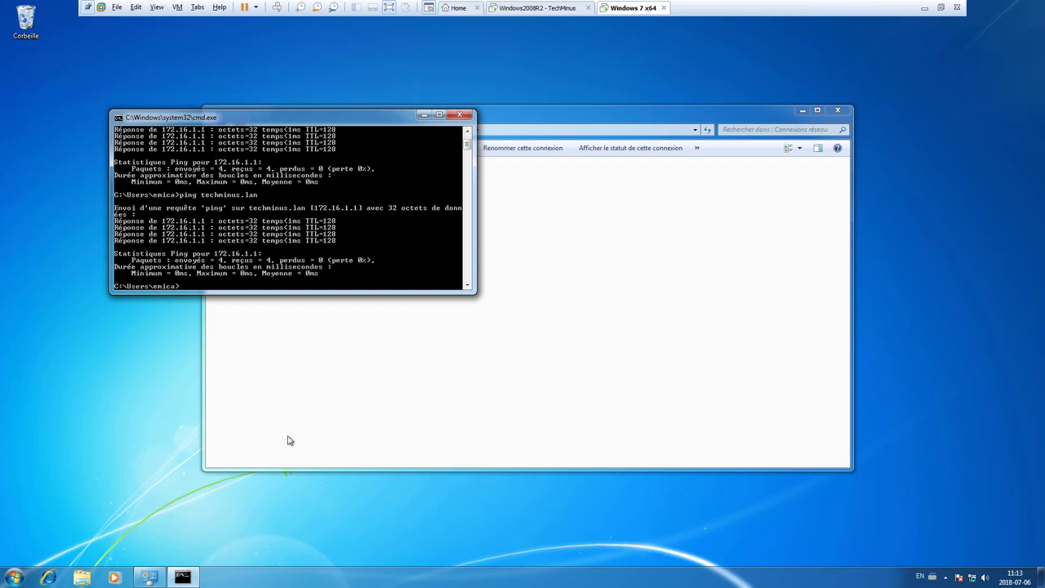
{"action": "left_click_drag", "start_coordinate": [334, 292], "coordinate": [333, 470]}
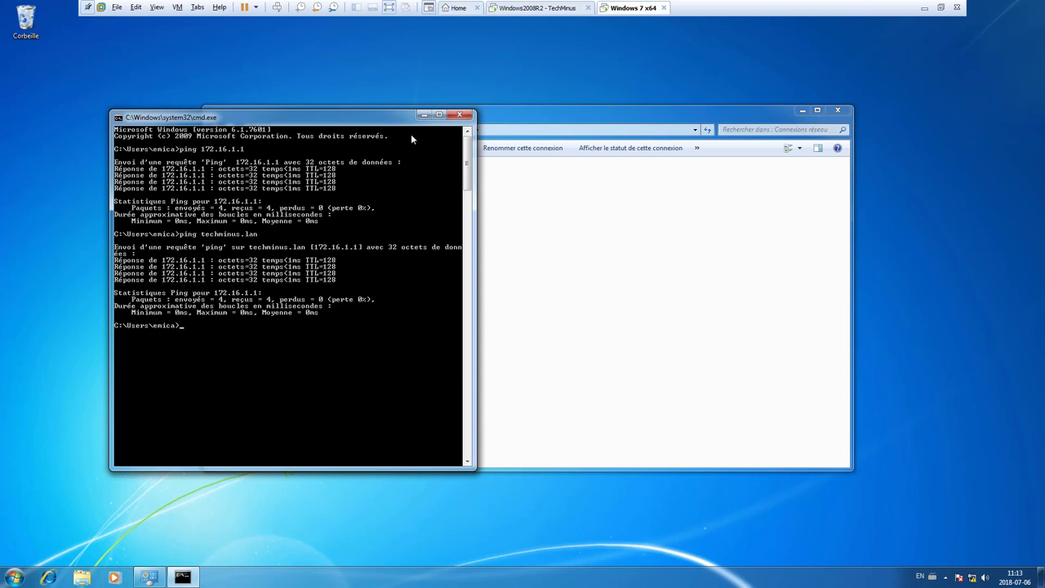
{"action": "left_click", "coordinate": [729, 120]}
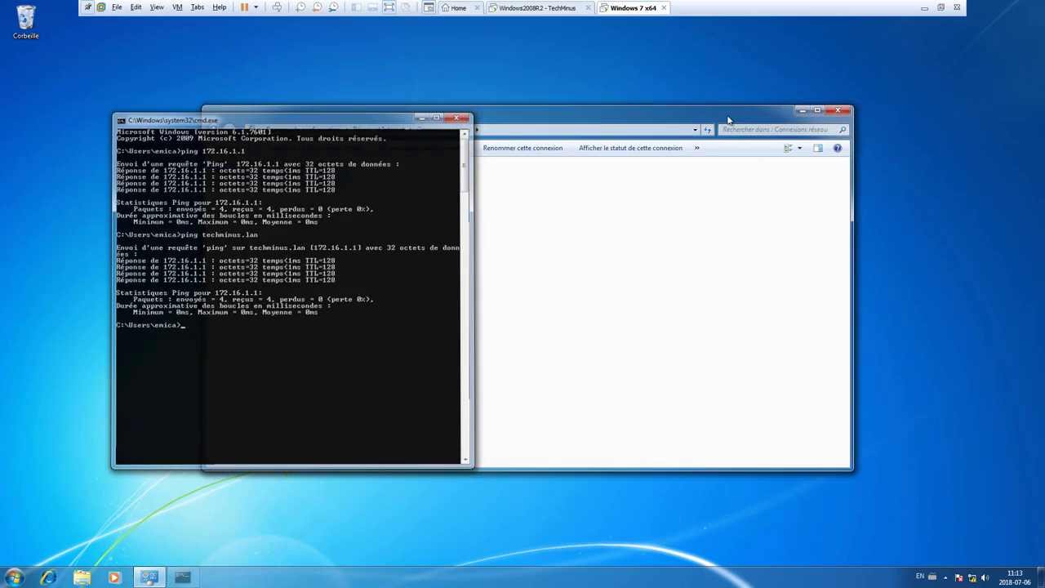
Step: Close Network Connections and open the computer name/domain change dialog from Ordinateur's properties
{"action": "left_click", "coordinate": [837, 111]}
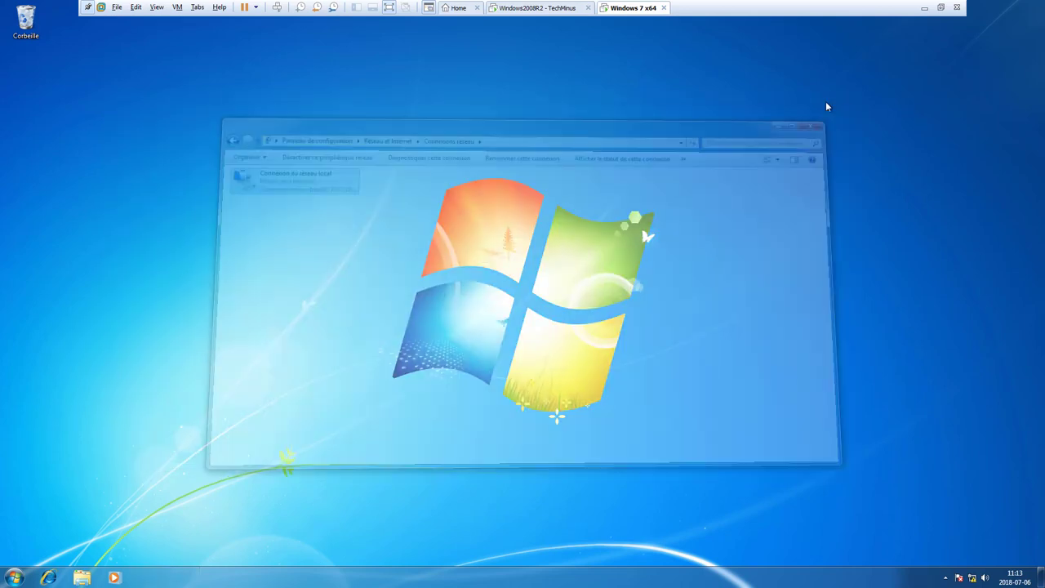
{"action": "key", "text": "super"}
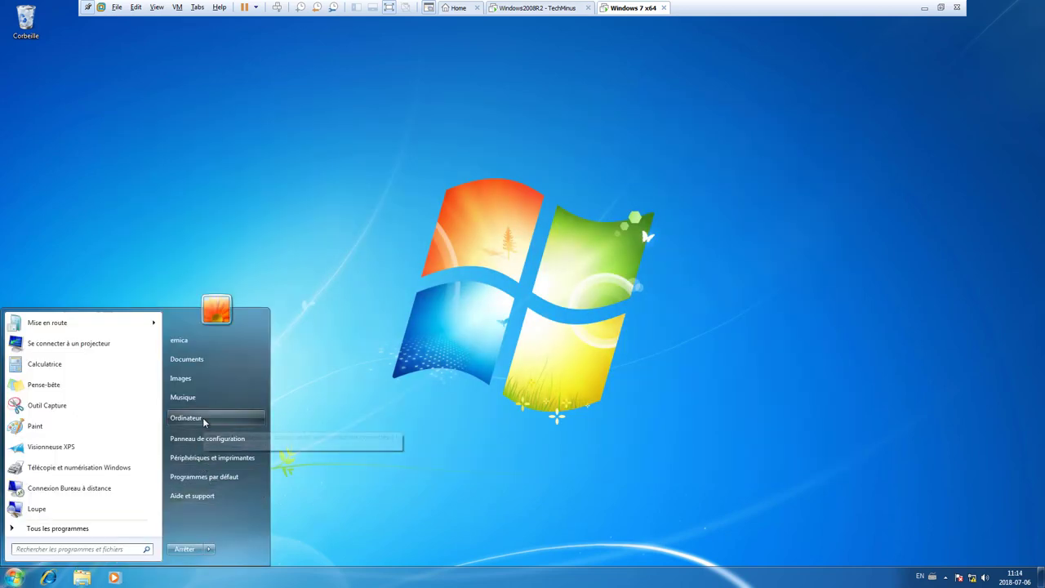
{"action": "right_click", "coordinate": [204, 420]}
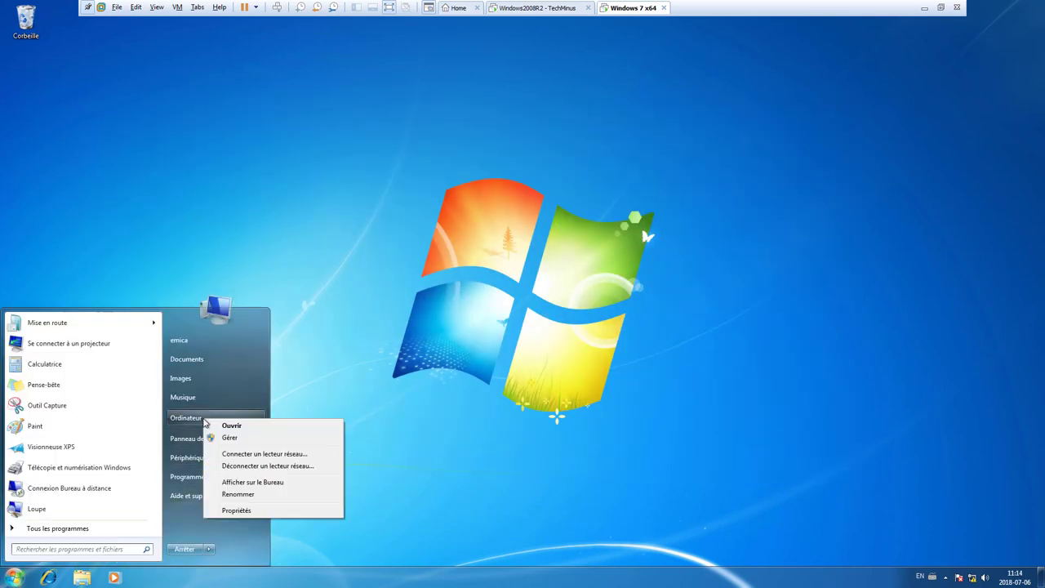
{"action": "left_click", "coordinate": [256, 509]}
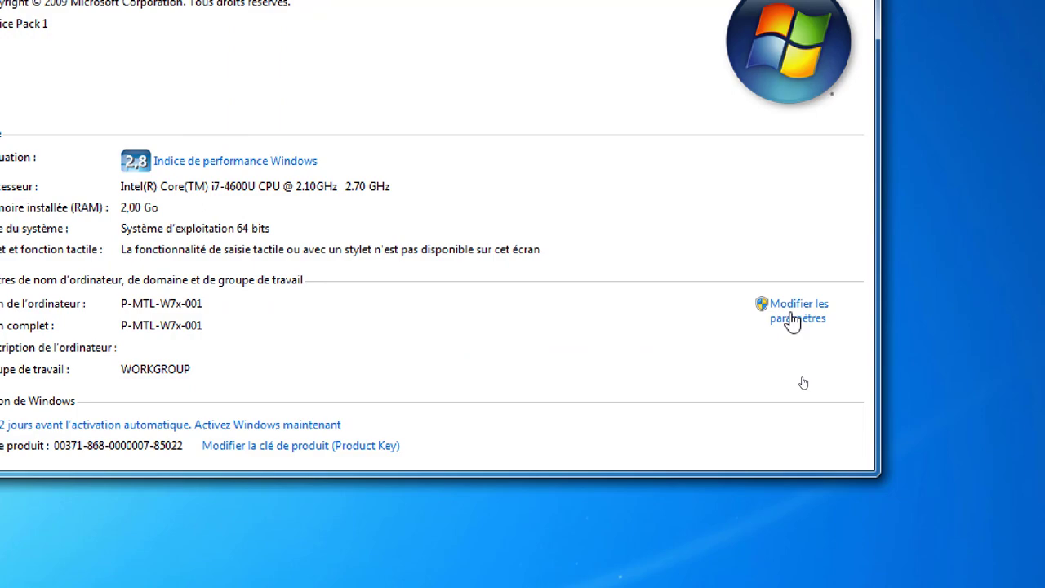
{"action": "left_click", "coordinate": [791, 318]}
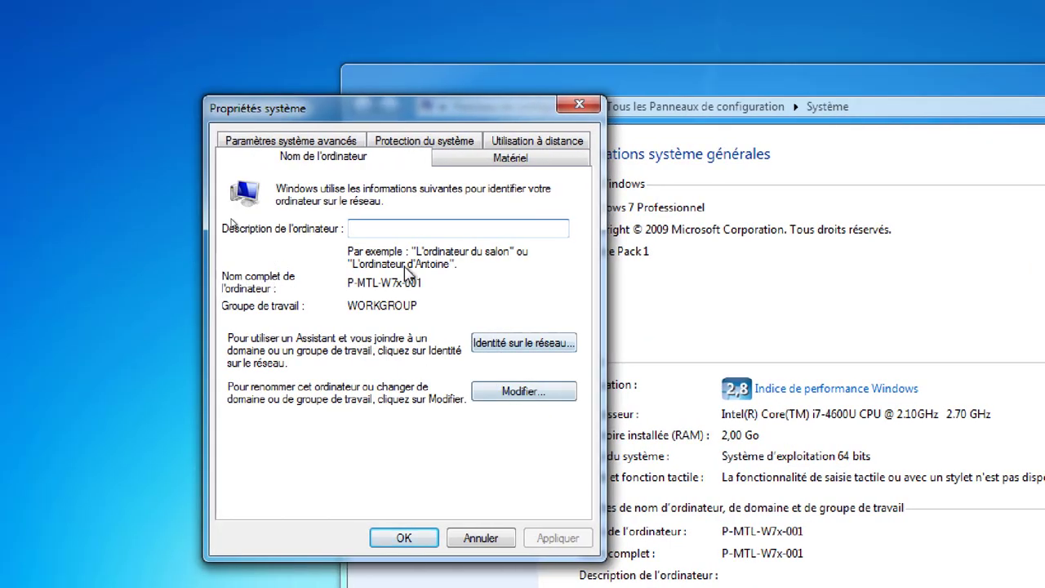
{"action": "left_click", "coordinate": [536, 390]}
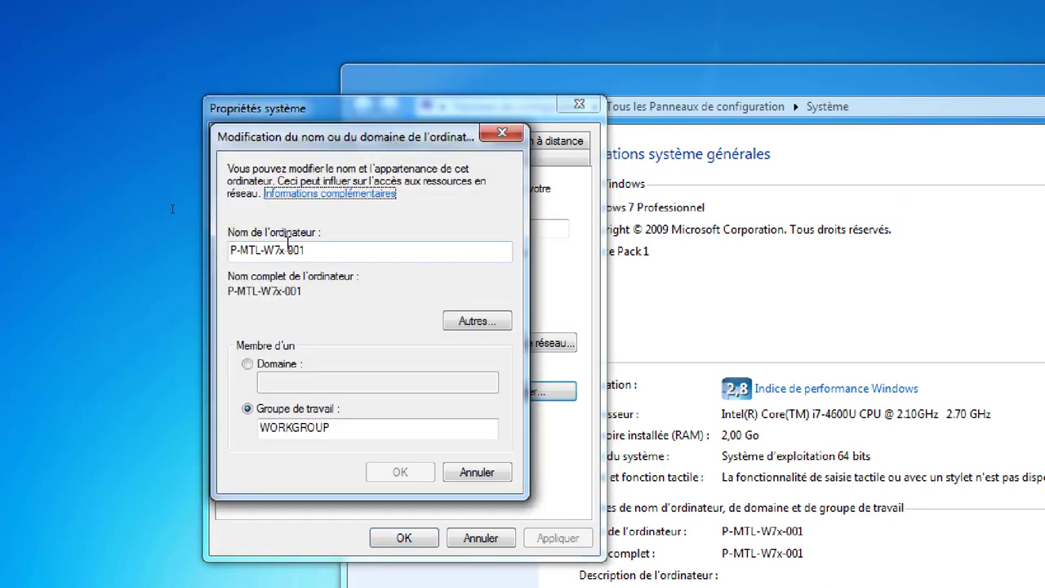
Step: Set membership to Domaine 'techminus.lan' and submit the join request
{"action": "left_click", "coordinate": [251, 368]}
{"action": "left_click", "coordinate": [285, 388]}
{"action": "type", "text": "t"}
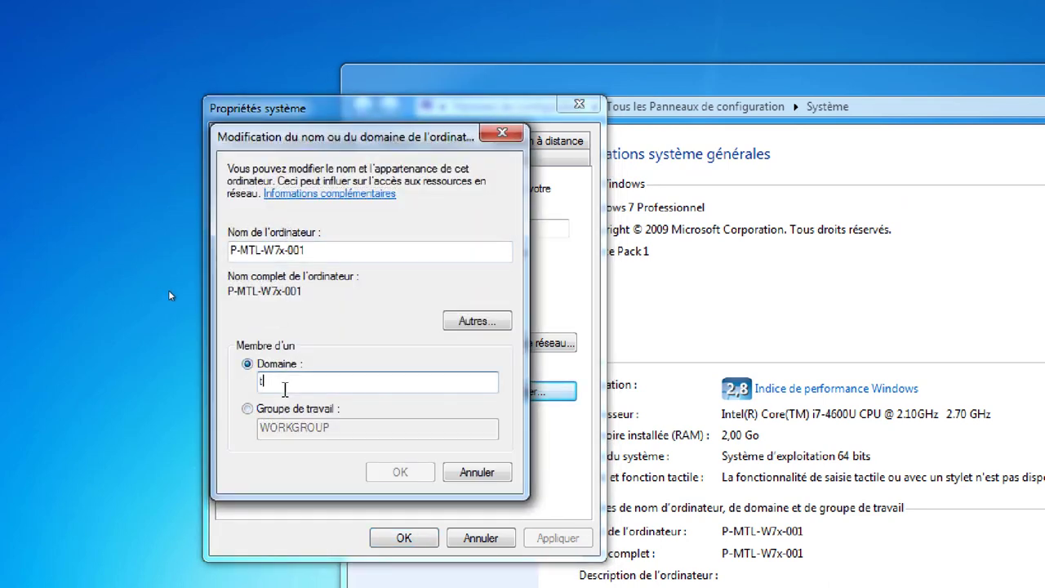
{"action": "type", "text": "echminus."}
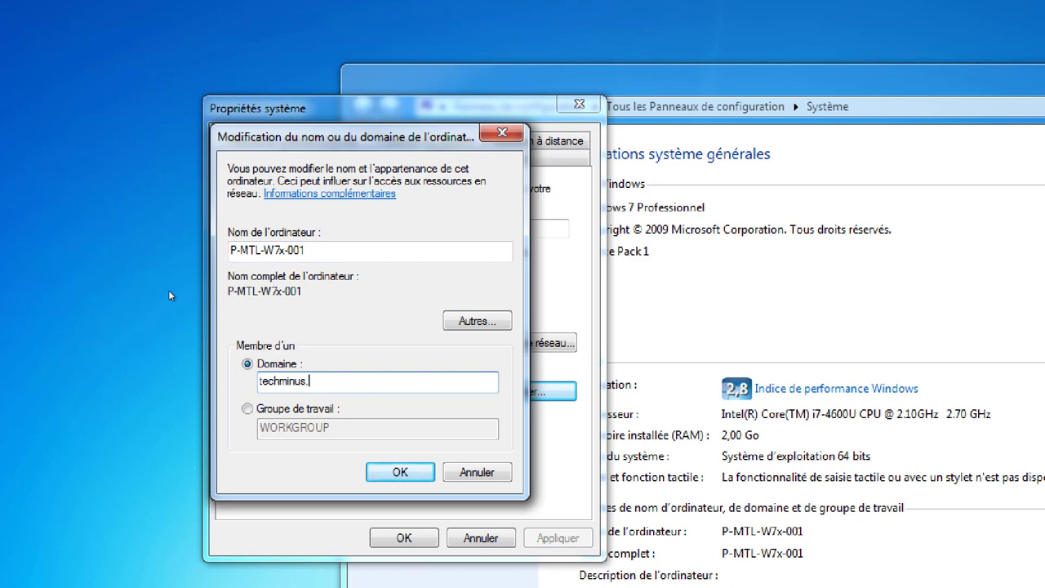
{"action": "type", "text": "lan"}
{"action": "key", "text": "Return"}
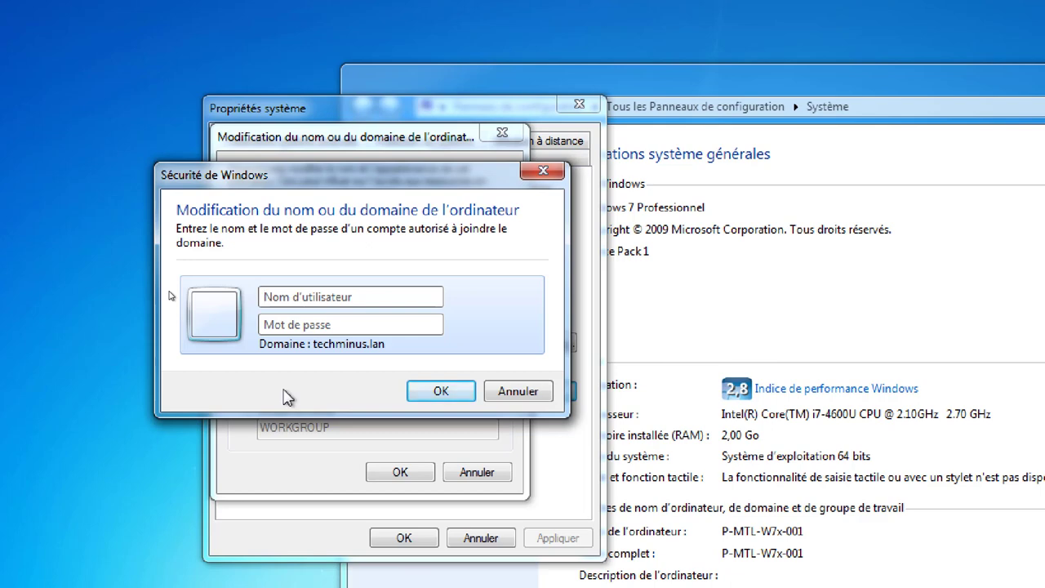
Step: Enter the domain administrator's username and password in Windows Security and submit
{"action": "type", "text": "plamon"}
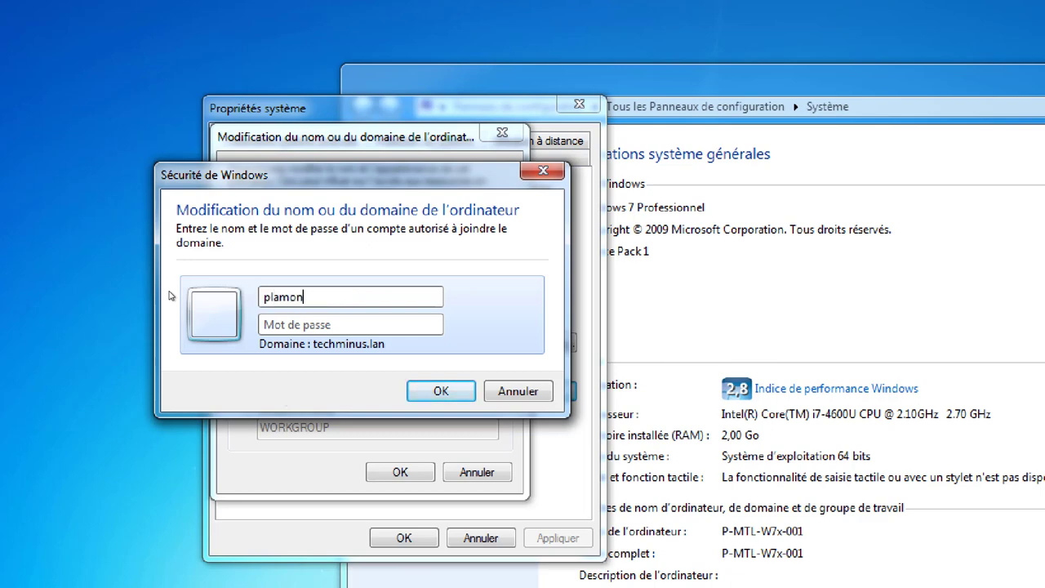
{"action": "type", "text": "donm"}
{"action": "key", "text": "Tab"}
{"action": "type", "text": "********"}
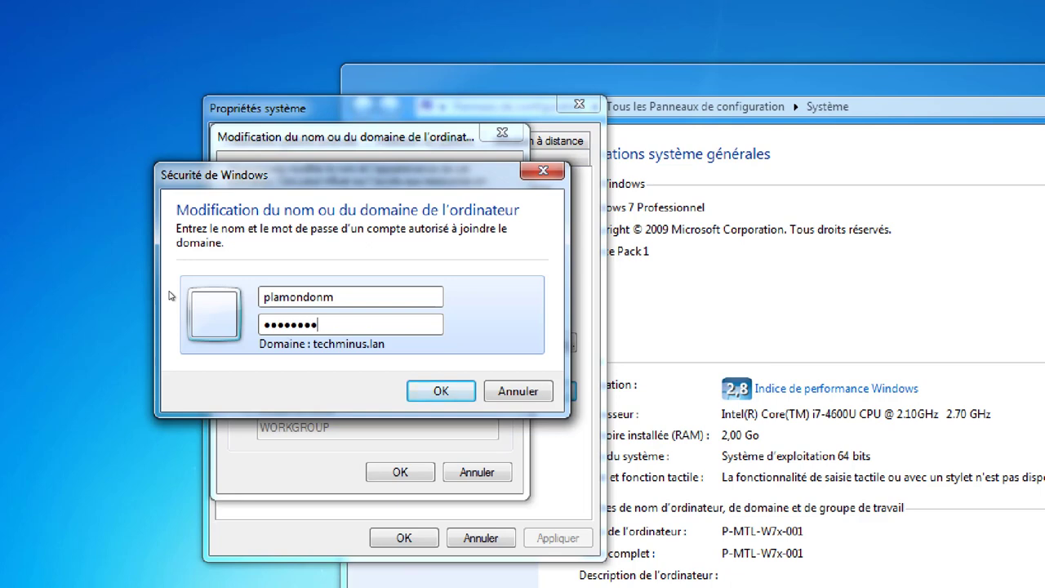
{"action": "type", "text": "******"}
{"action": "key", "text": "BackSpace"}
{"action": "key", "text": "BackSpace"}
{"action": "key", "text": "BackSpace"}
{"action": "key", "text": "BackSpace"}
{"action": "key", "text": "BackSpace"}
{"action": "key", "text": "BackSpace"}
{"action": "key", "text": "BackSpace"}
{"action": "key", "text": "BackSpace"}
{"action": "key", "text": "BackSpace"}
{"action": "key", "text": "BackSpace"}
{"action": "key", "text": "BackSpace"}
{"action": "key", "text": "BackSpace"}
{"action": "key", "text": "BackSpace"}
{"action": "key", "text": "BackSpace"}
{"action": "type", "text": "********"}
{"action": "key", "text": "Return"}
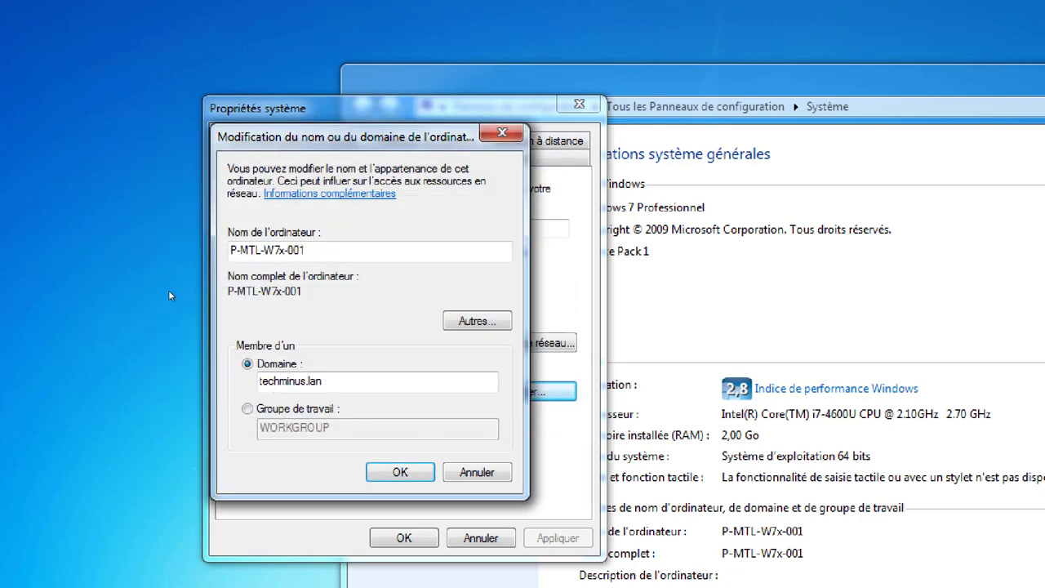
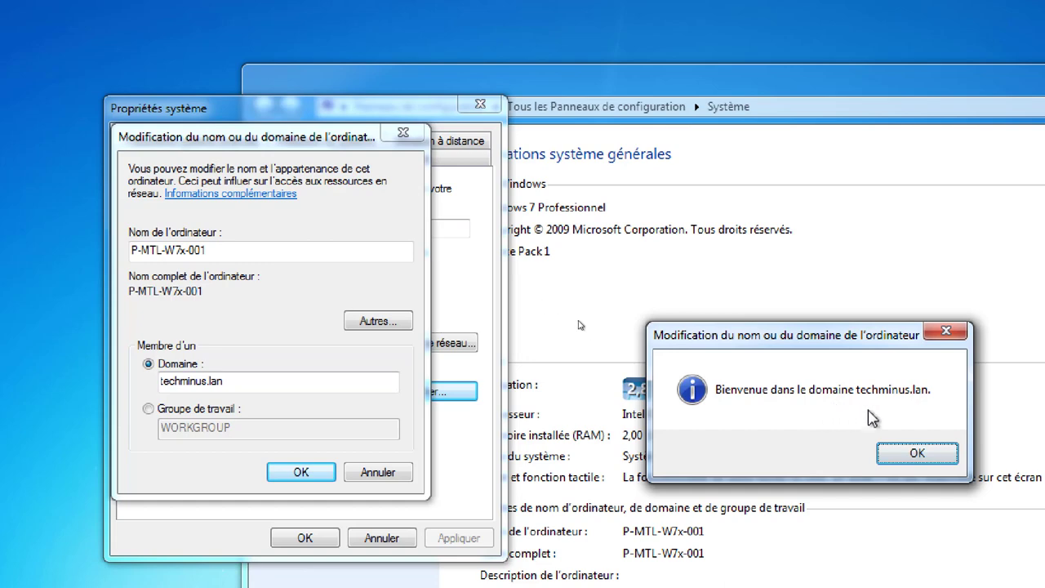
Step: Acknowledge the techminus.lan welcome and restart notices, close System Properties, and restart the VM now
{"action": "left_click", "coordinate": [913, 457]}
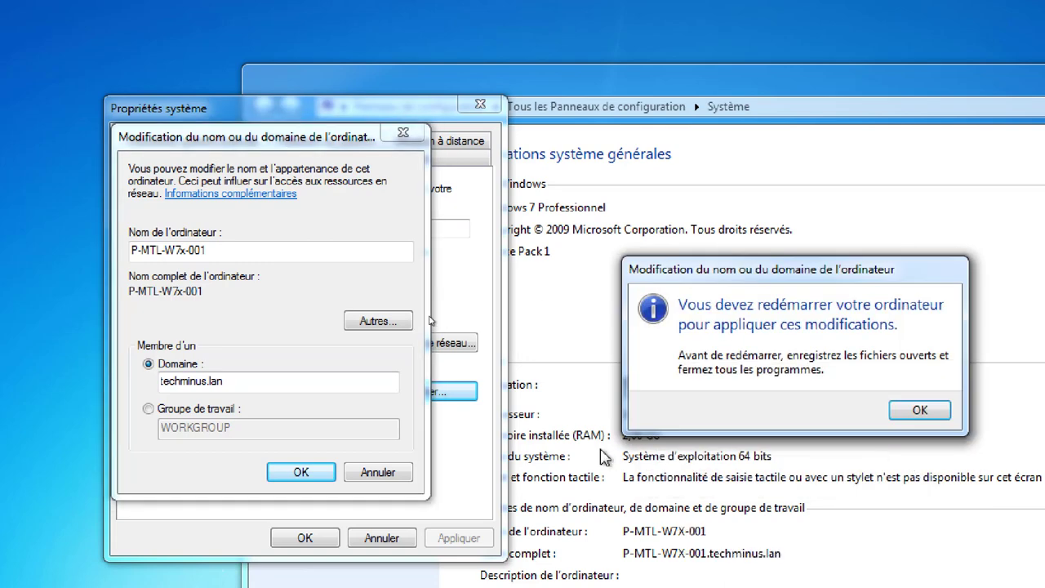
{"action": "left_click", "coordinate": [913, 418]}
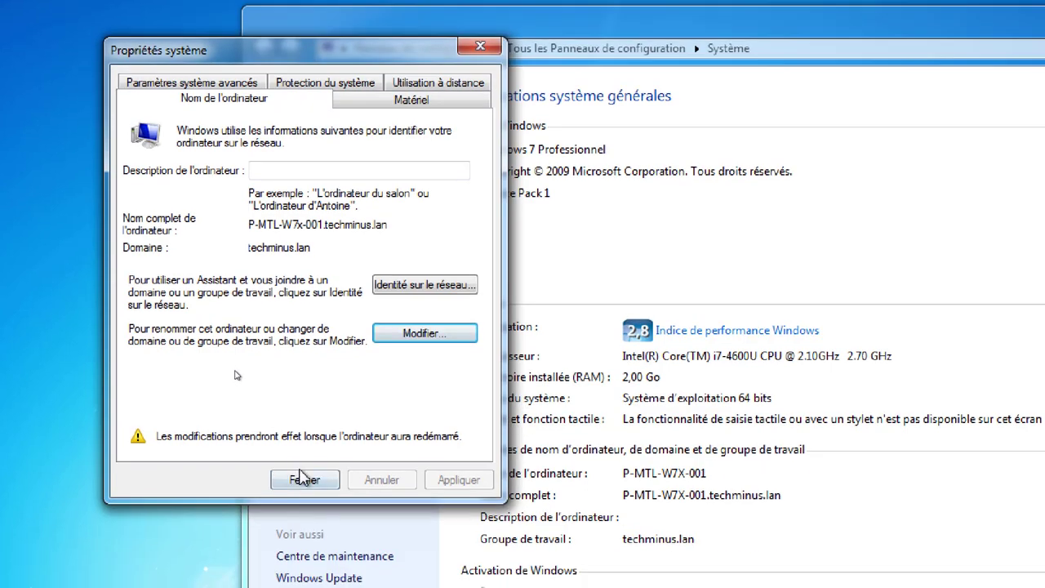
{"action": "left_click", "coordinate": [300, 476]}
{"action": "left_click", "coordinate": [702, 353]}
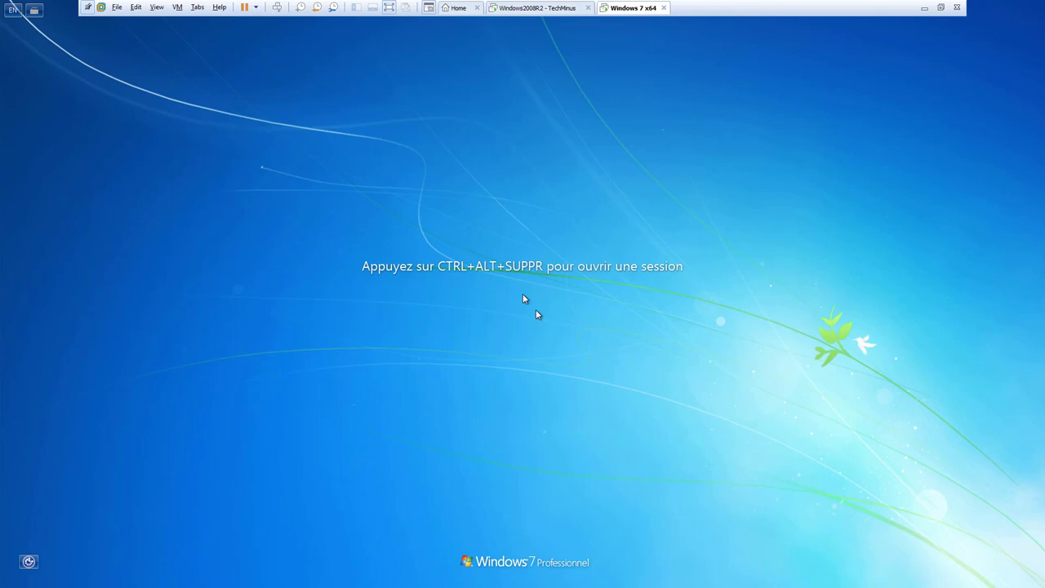
Step: From the Ctrl+Alt+Del logon screen, switch user and choose Autre utilisateur for a blank sign-in form
{"action": "key", "text": "ctrl+alt+Insert"}
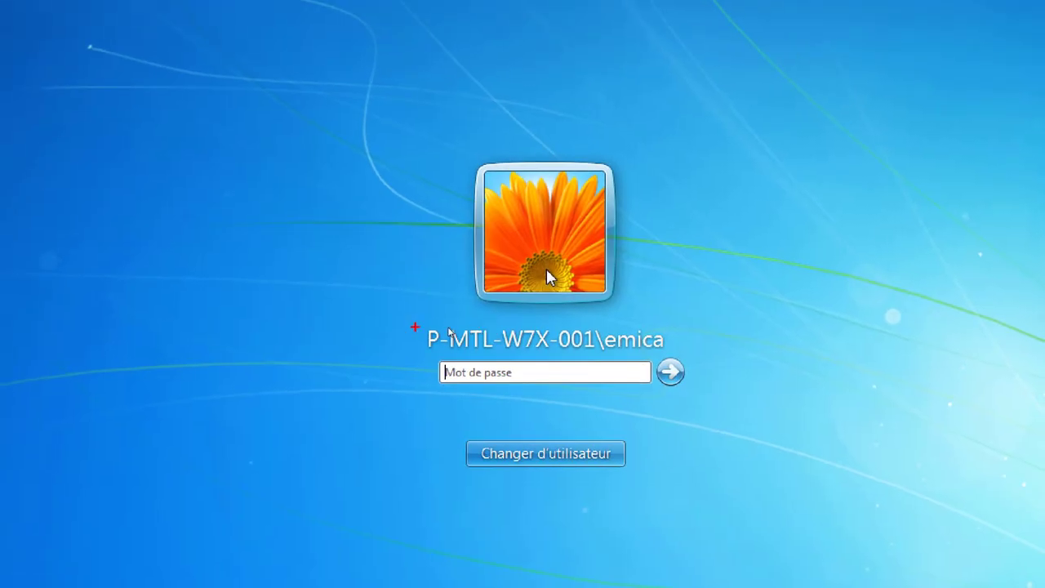
{"action": "mouse_move", "coordinate": [439, 329]}
{"action": "left_mouse_down"}
{"action": "mouse_move", "coordinate": [412, 335]}
{"action": "mouse_move", "coordinate": [528, 344]}
{"action": "left_mouse_up"}
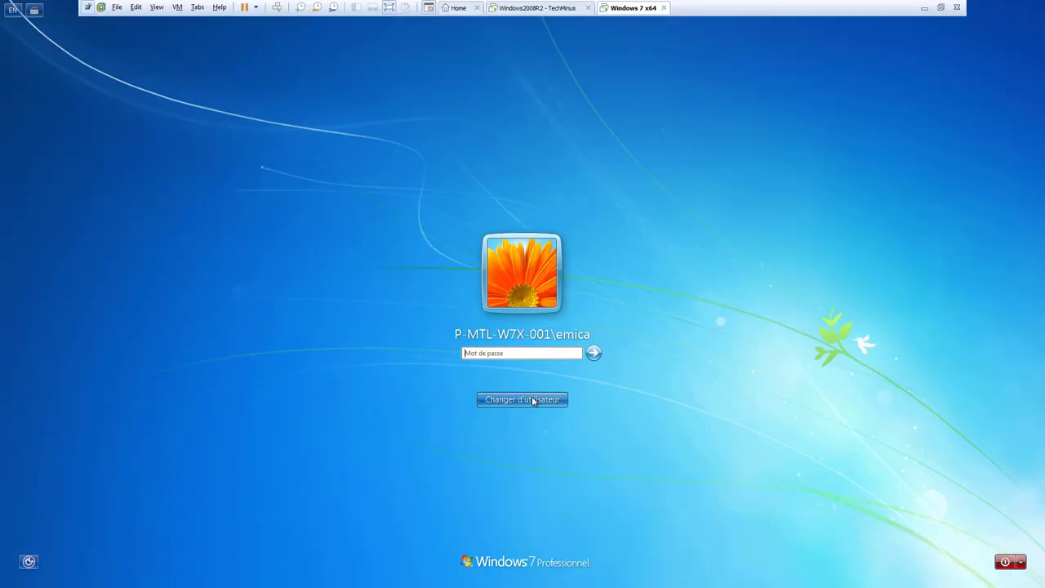
{"action": "left_click", "coordinate": [527, 404]}
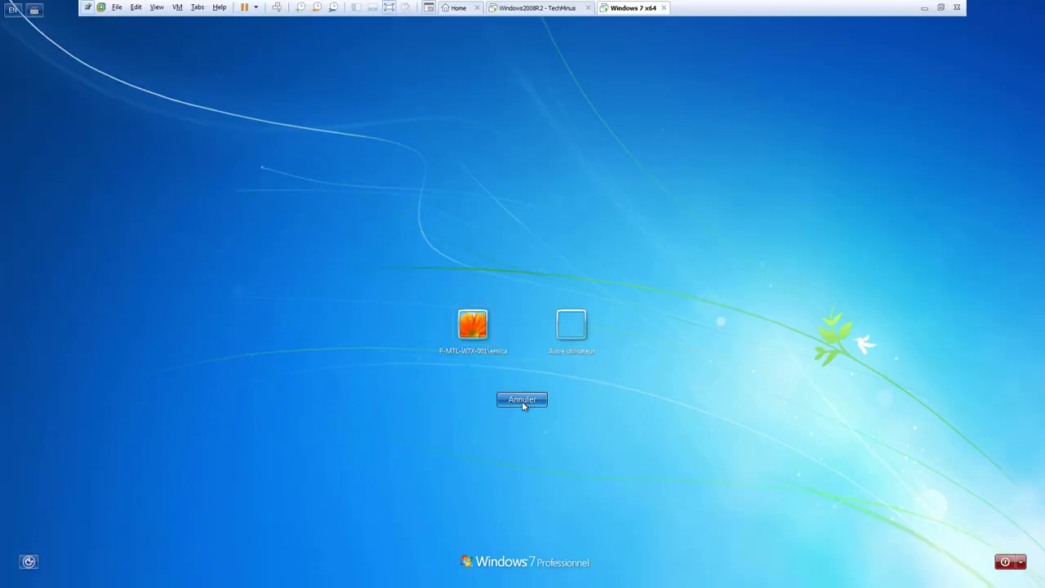
{"action": "left_click", "coordinate": [565, 346]}
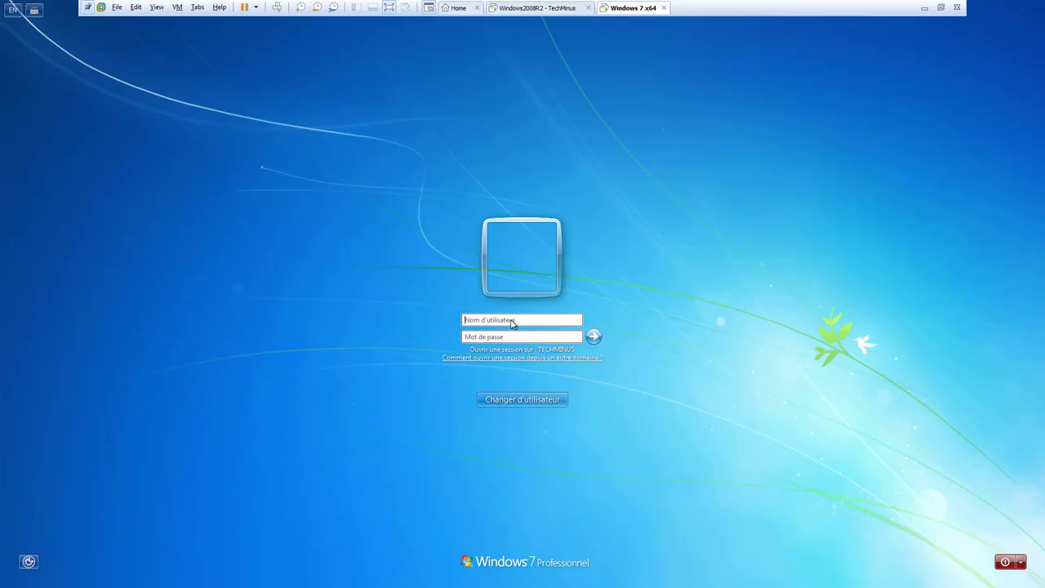
Step: Enter administrateur, then techminus\administrateur, and note the TECHMINUS logon target
{"action": "left_click", "coordinate": [512, 320]}
{"action": "type", "text": "administrateur"}
{"action": "left_click", "coordinate": [465, 321]}
{"action": "type", "text": "techminus\\"}
{"action": "type", "text": "\\"}
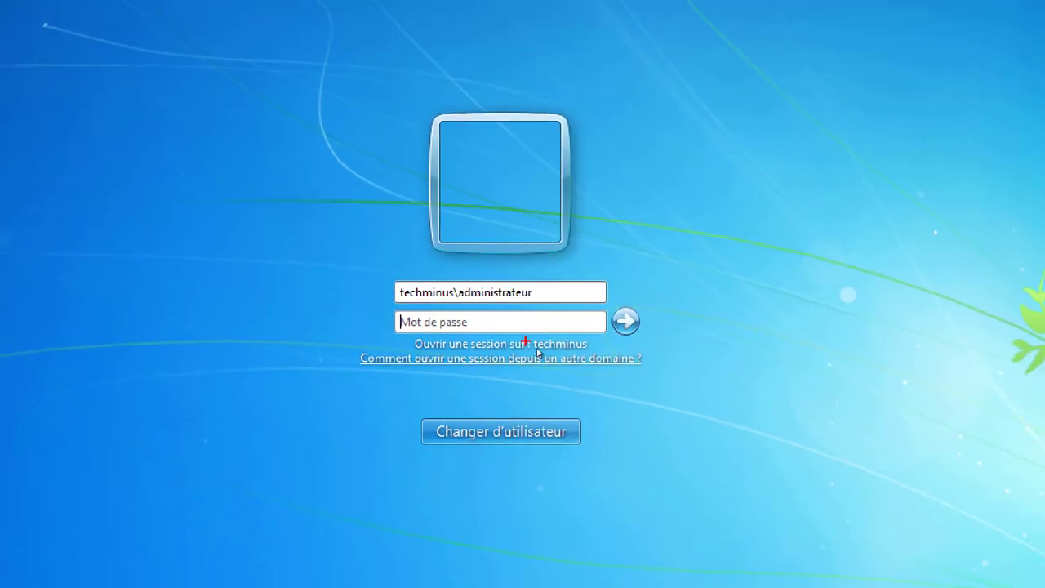
{"action": "mouse_move", "coordinate": [524, 336]}
{"action": "left_mouse_down"}
{"action": "mouse_move", "coordinate": [546, 359]}
{"action": "mouse_move", "coordinate": [601, 343]}
{"action": "mouse_move", "coordinate": [531, 337]}
{"action": "left_mouse_up"}
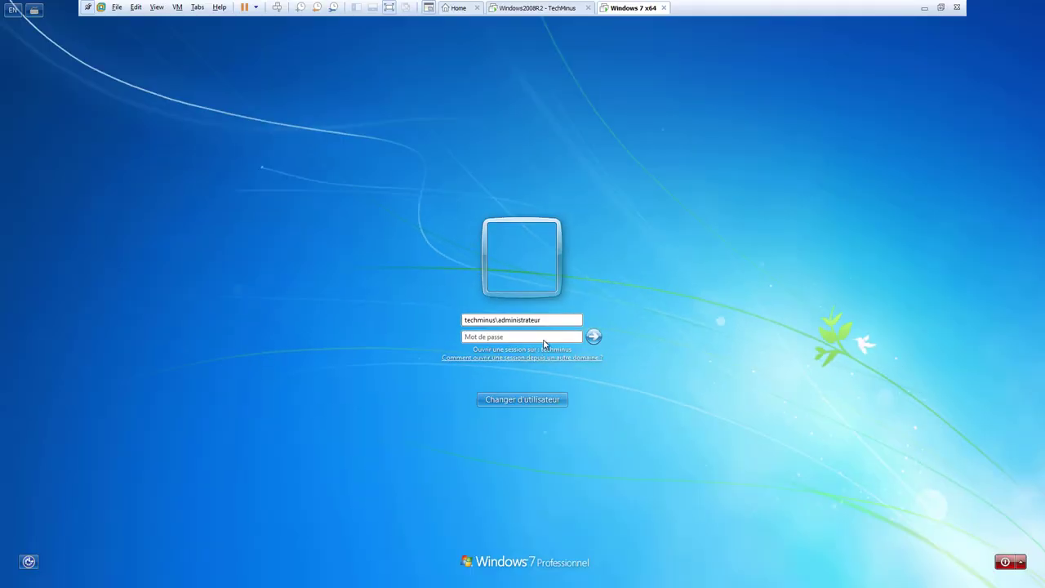
{"action": "left_click_drag", "start_coordinate": [499, 322], "coordinate": [446, 321]}
{"action": "type", "text": "ateur"}
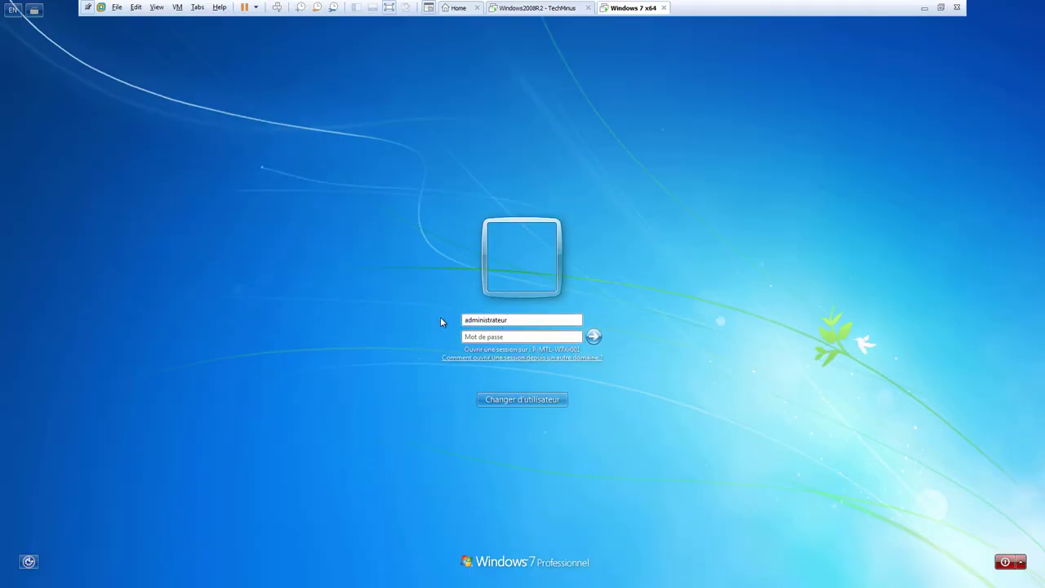
{"action": "type", "text": "@techminus.lan"}
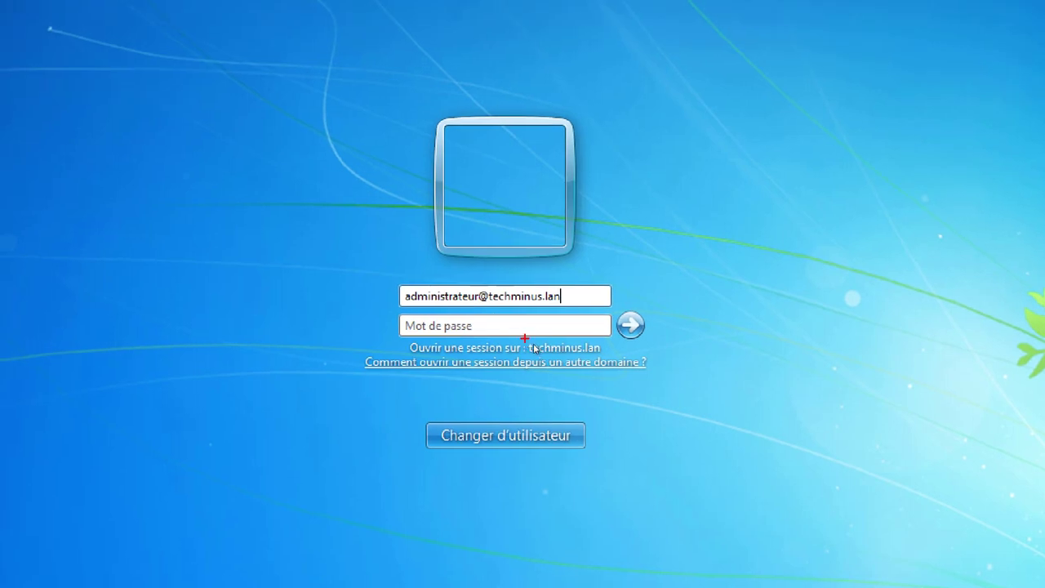
{"action": "mouse_move", "coordinate": [524, 337]}
{"action": "left_mouse_down"}
{"action": "mouse_move", "coordinate": [527, 362]}
{"action": "mouse_move", "coordinate": [613, 337]}
{"action": "mouse_move", "coordinate": [507, 336]}
{"action": "left_mouse_up"}
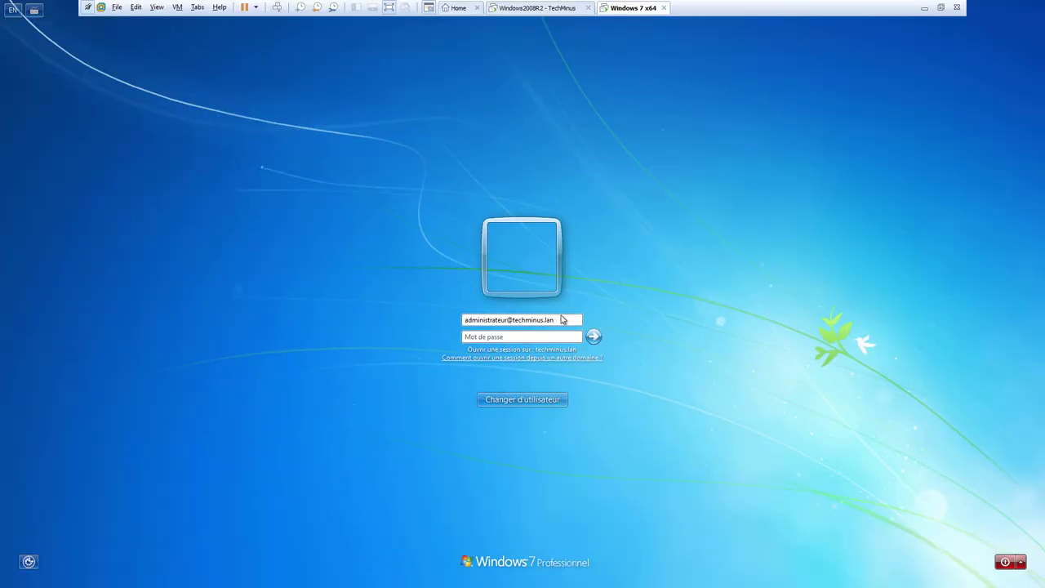
{"action": "left_click_drag", "start_coordinate": [561, 322], "coordinate": [449, 322]}
Step: Enter a local account name in the .\ form to check the local logon target
{"action": "key", "text": "BackSpace"}
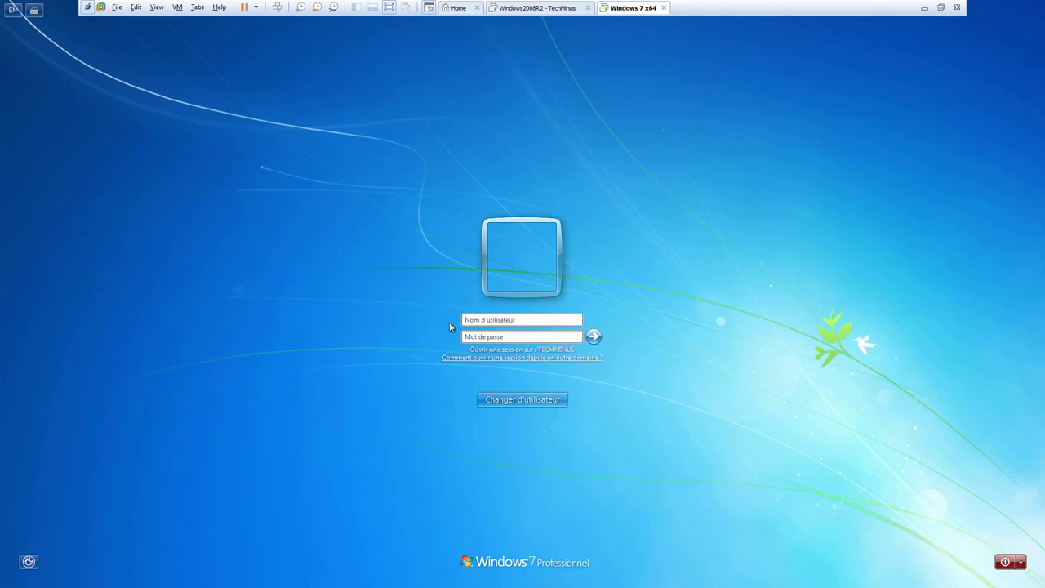
{"action": "type", "text": "emica"}
{"action": "type", "text": "\\"}
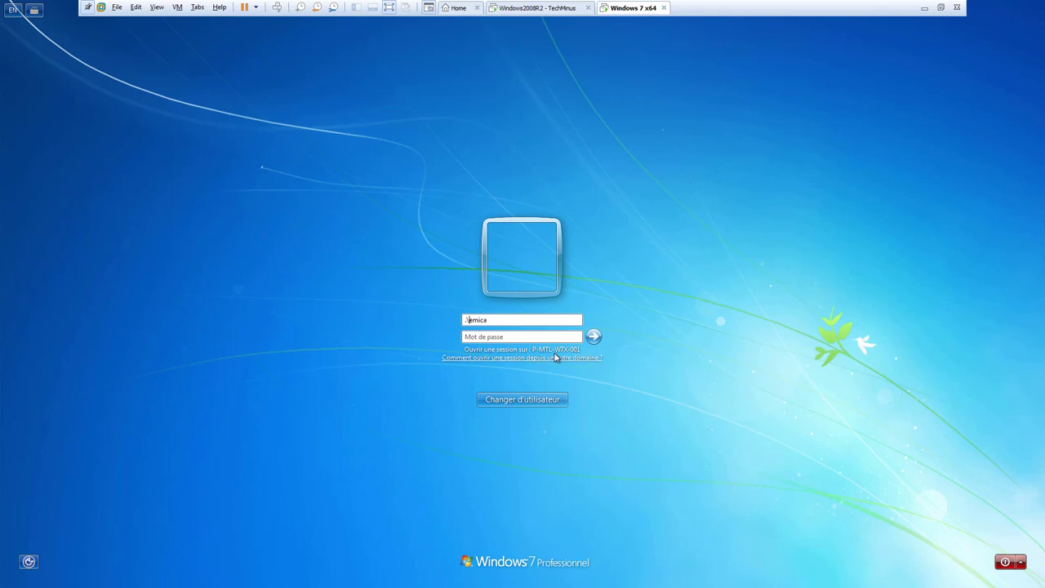
Step: Replace it with the domain user's name and password and sign in, then return to the screen recorder
{"action": "key", "text": "ctrl+a"}
{"action": "key", "text": "BackSpace"}
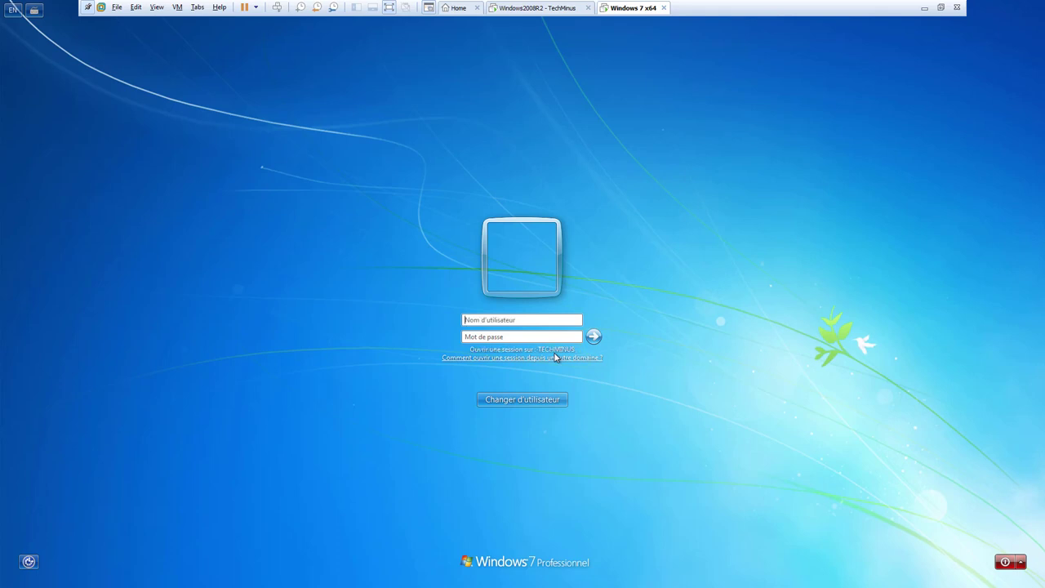
{"action": "type", "text": "plamondon********"}
{"action": "key", "text": "Return"}
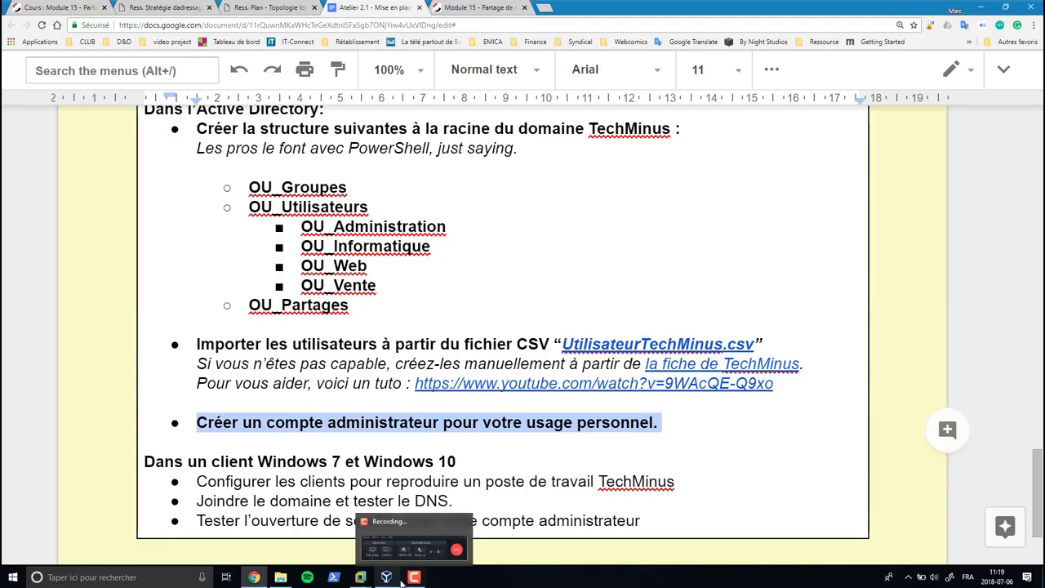
{"action": "left_click", "coordinate": [423, 576]}
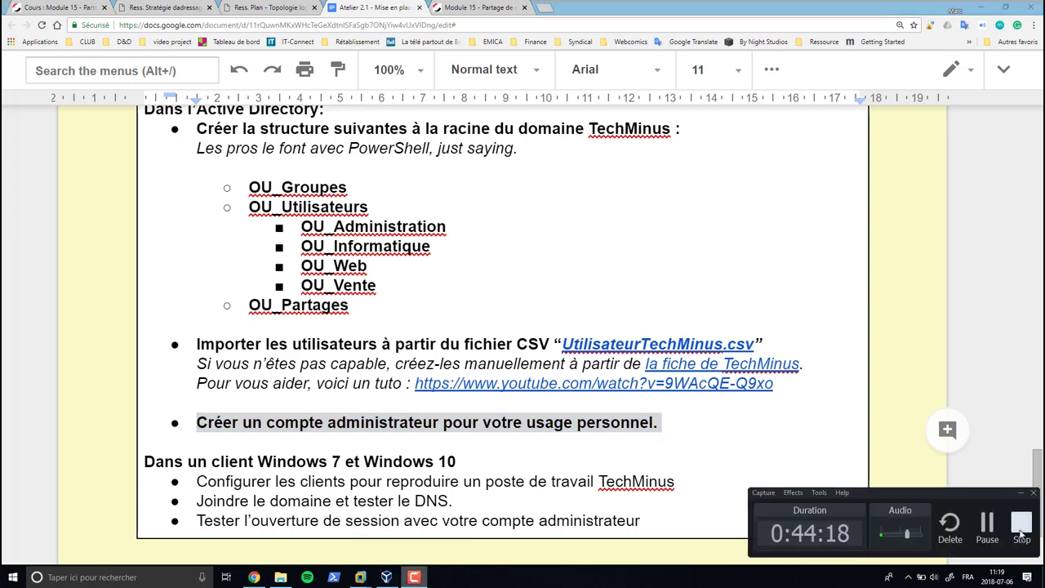